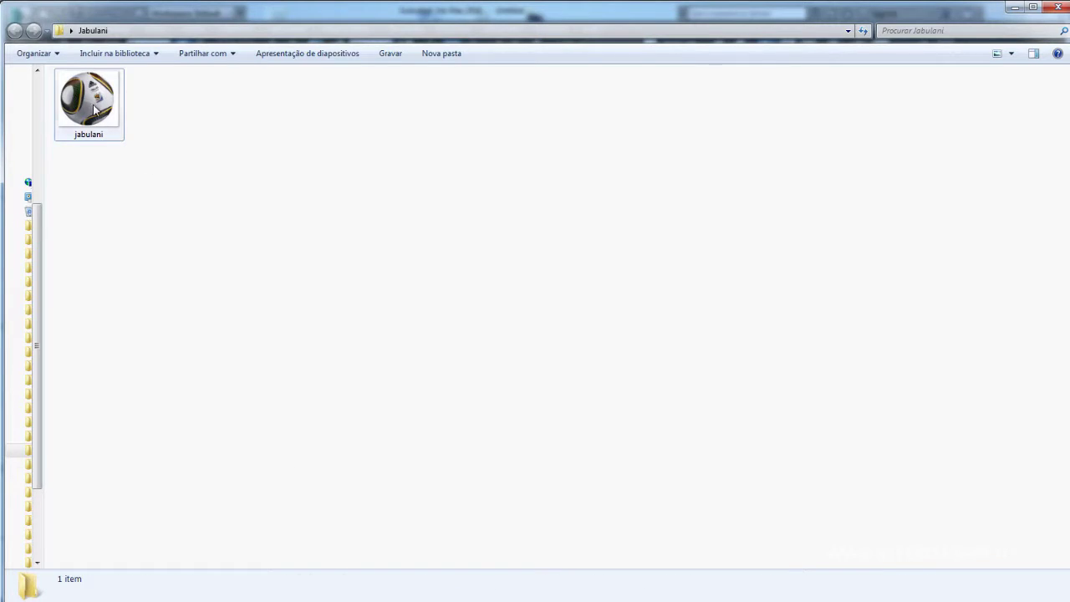
Open the jabulani match-ball reference photo in Windows Photo Viewer.
double_click(93, 105)
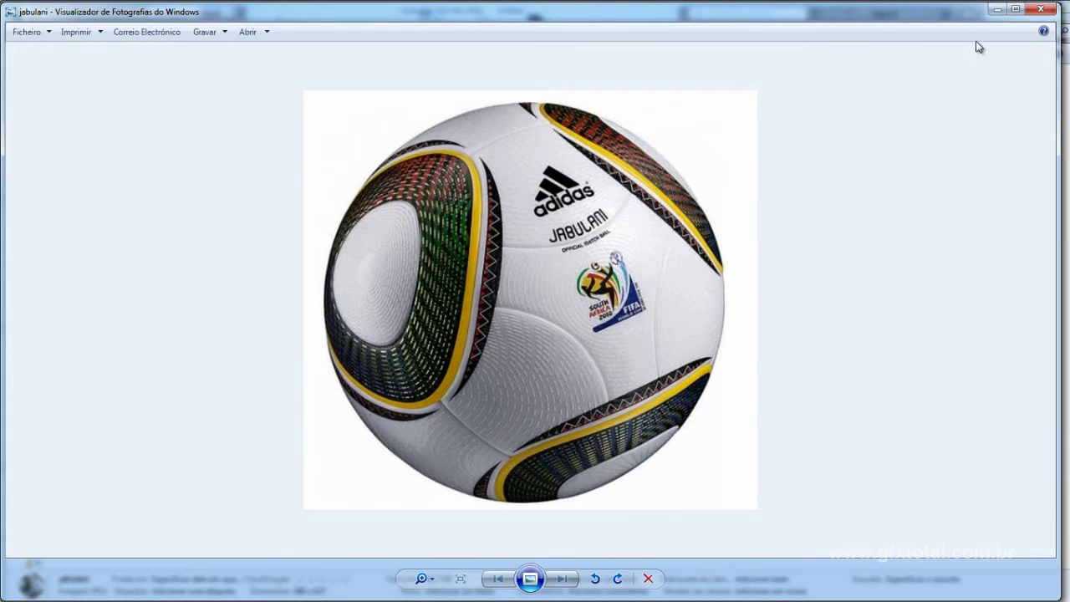
Minimize the photo viewer to bring back the empty Untitled 3ds Max scene.
click(997, 9)
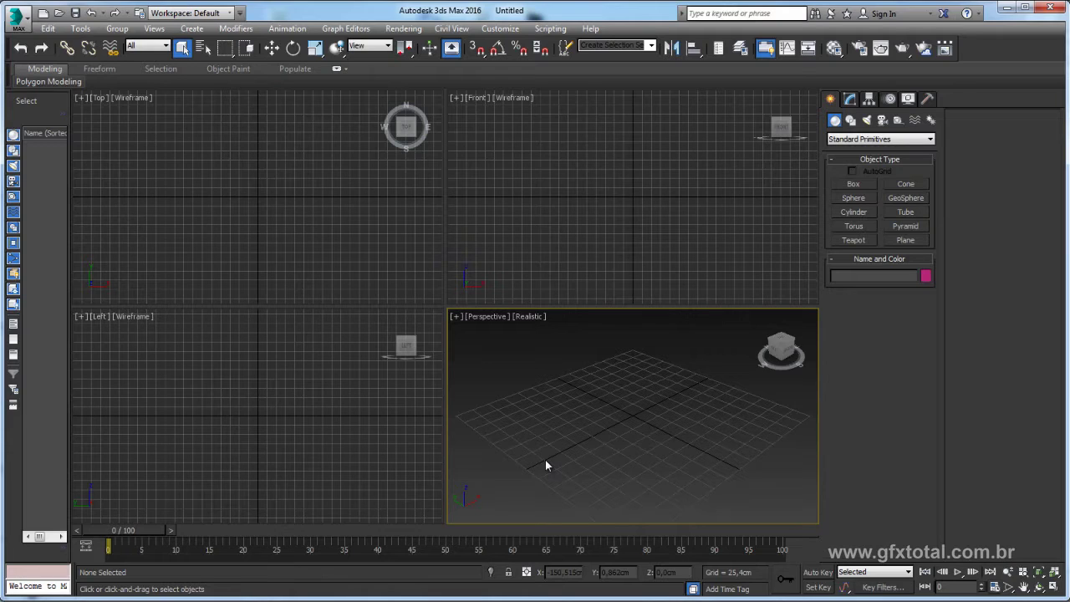
Create a cube about 150.7 cm per side in a maximized Perspective view with edged faces.
click(855, 185)
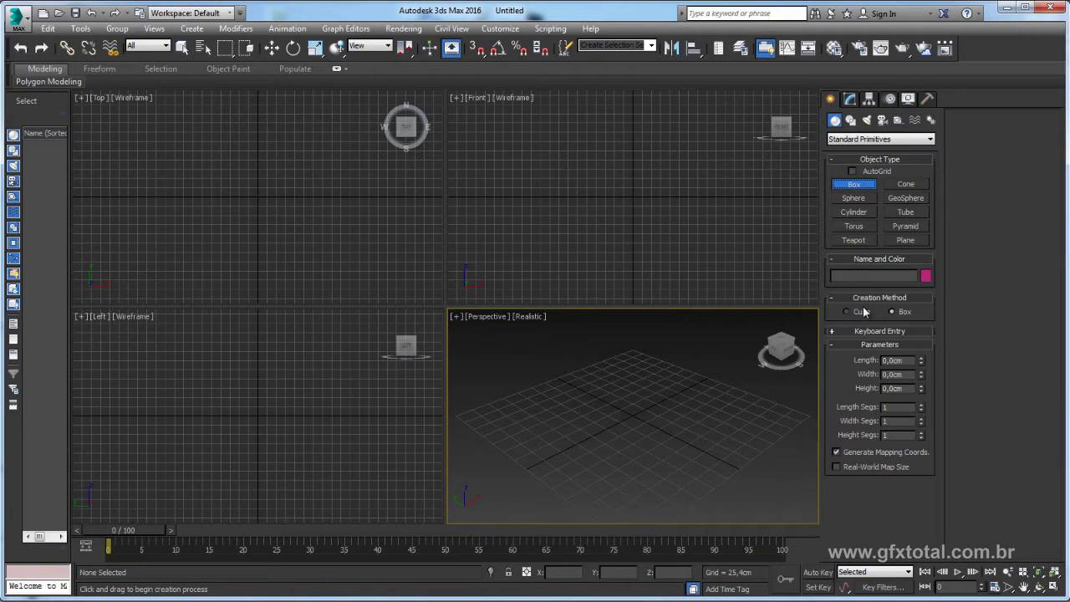
drag(635, 418, 674, 432)
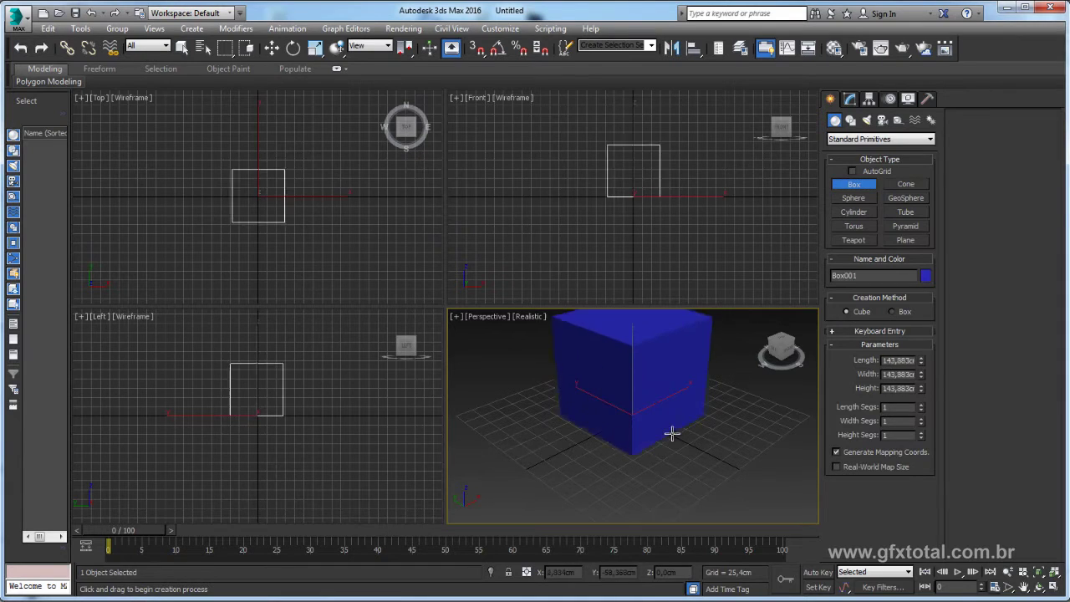
click(1054, 588)
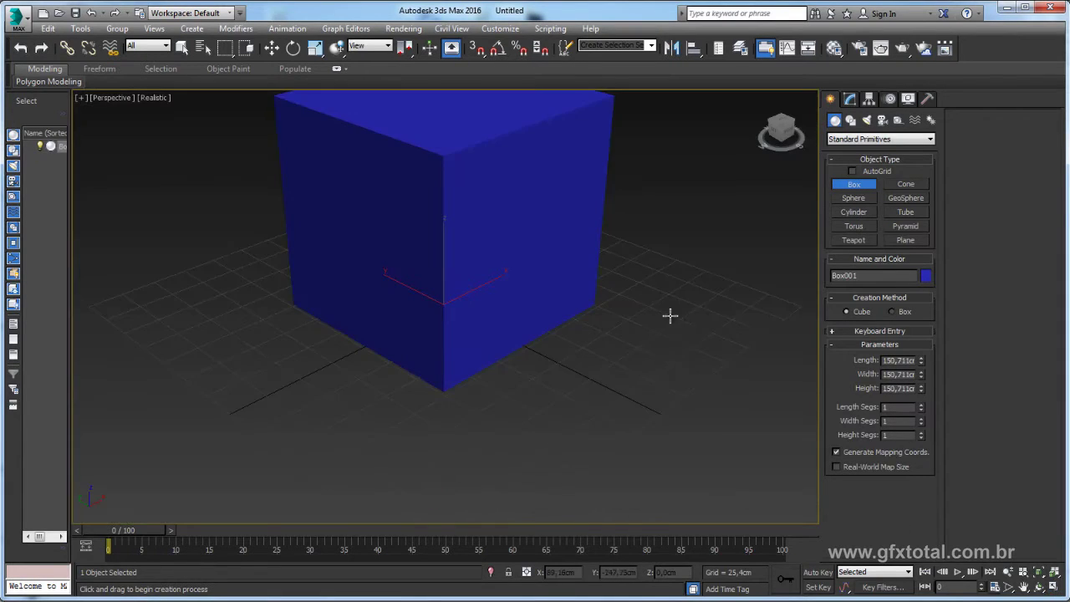
key(z)
key(F4)
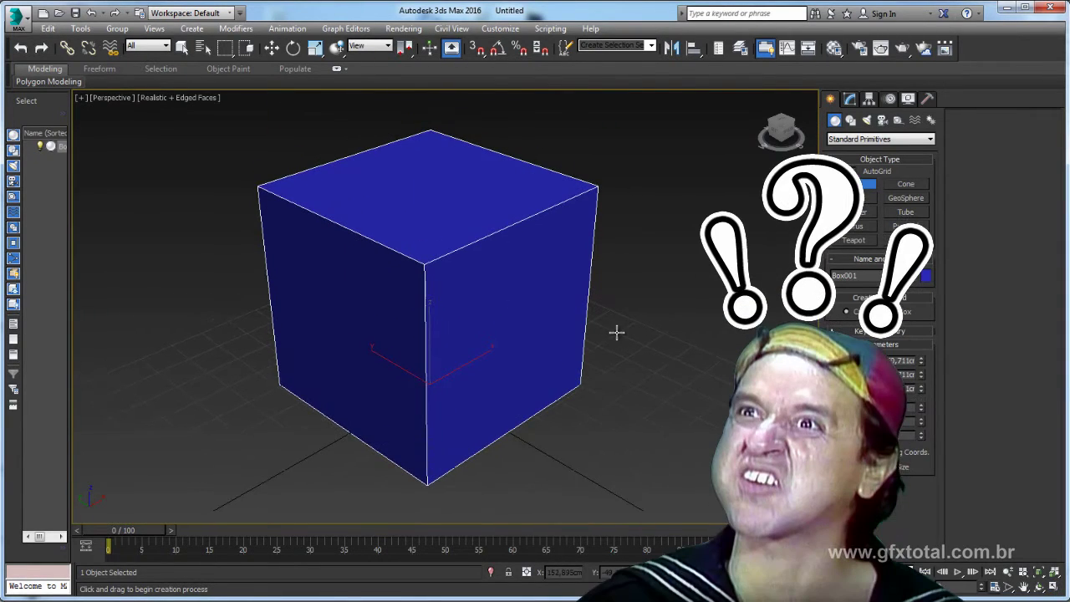
Add a TurboSmooth modifier to the cube with 3 iterations.
click(851, 101)
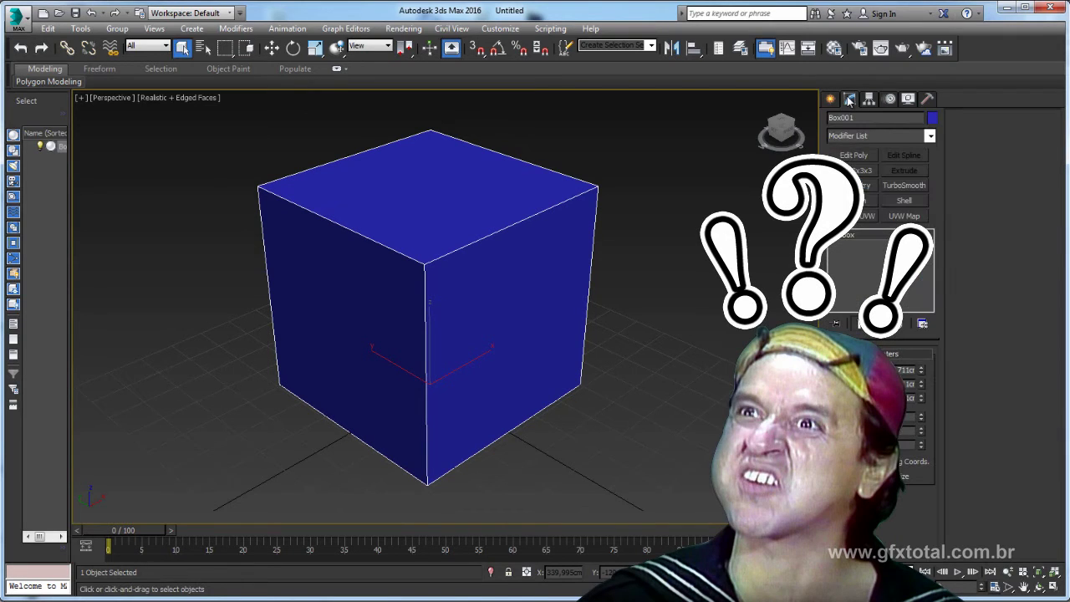
click(901, 135)
click(899, 136)
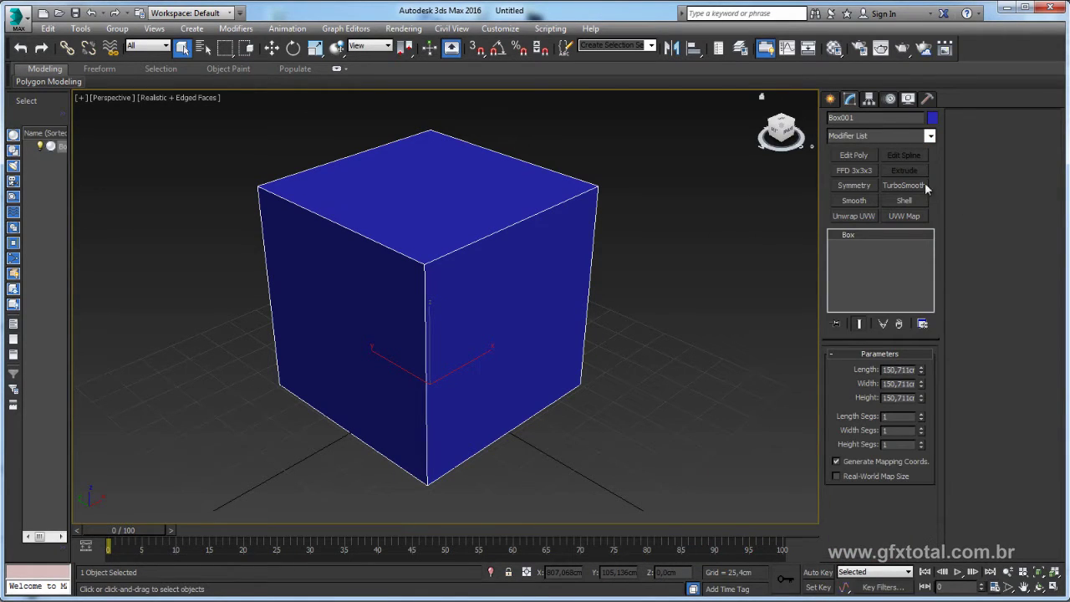
click(904, 184)
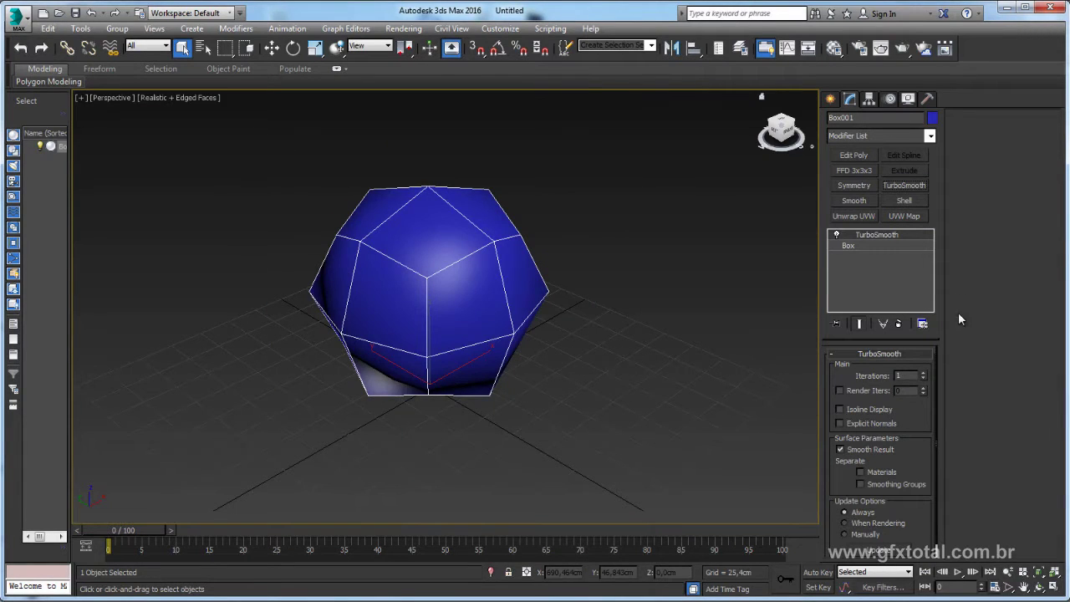
click(924, 373)
click(924, 373)
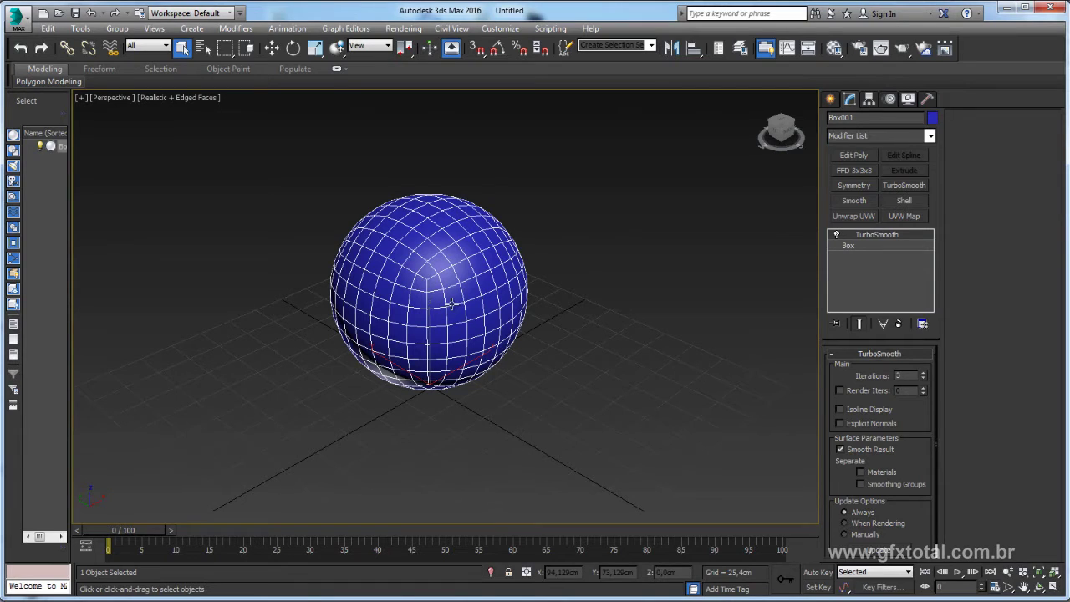
With TurboSmooth off, give the box 10 length, width and height segments.
click(846, 245)
click(836, 235)
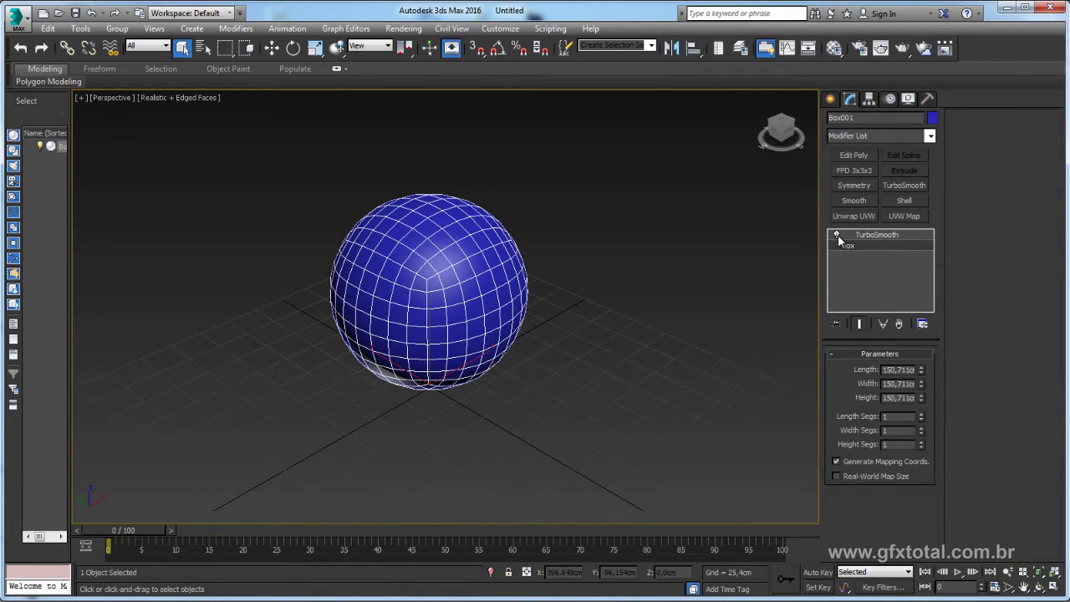
double_click(903, 416)
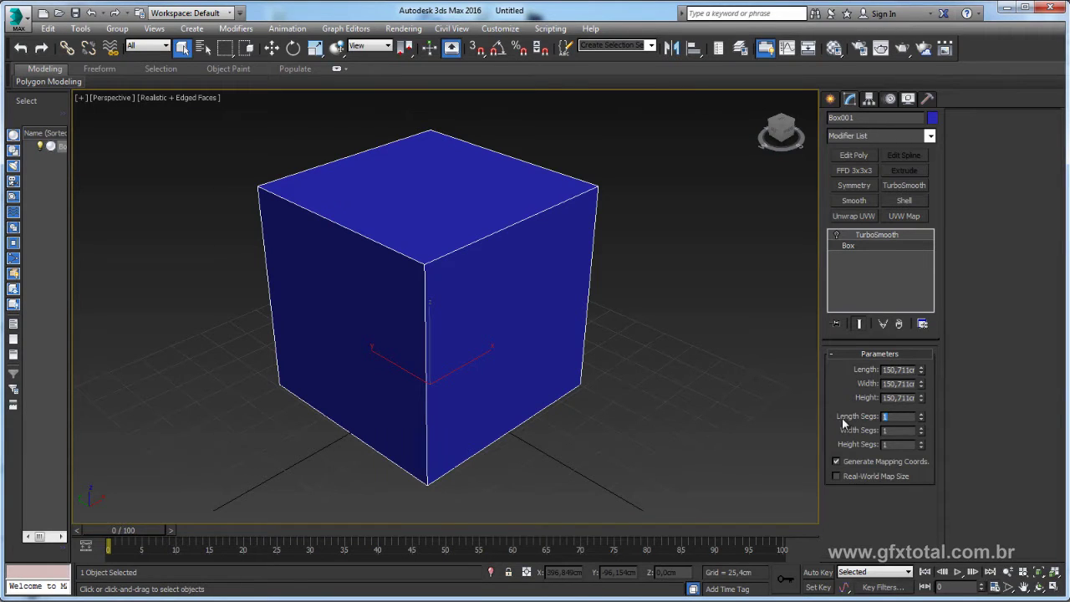
text(10)
key(Tab)
text(10)
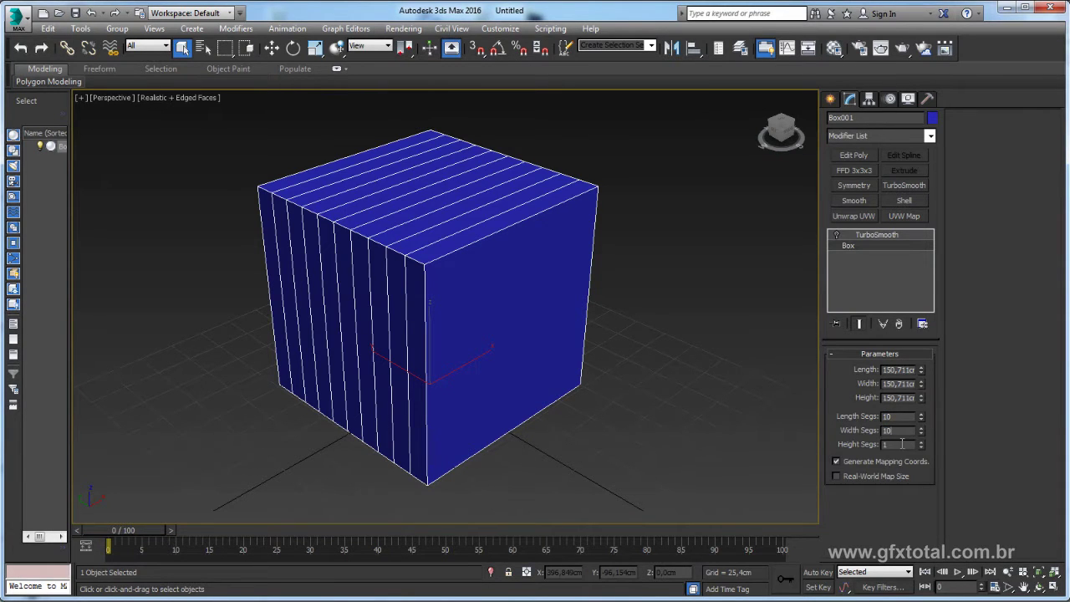
key(Tab)
text(10)
key(Return)
Re-enable TurboSmooth and reselect the densely meshed rounded cube.
middle_drag(674, 369, 676, 371)
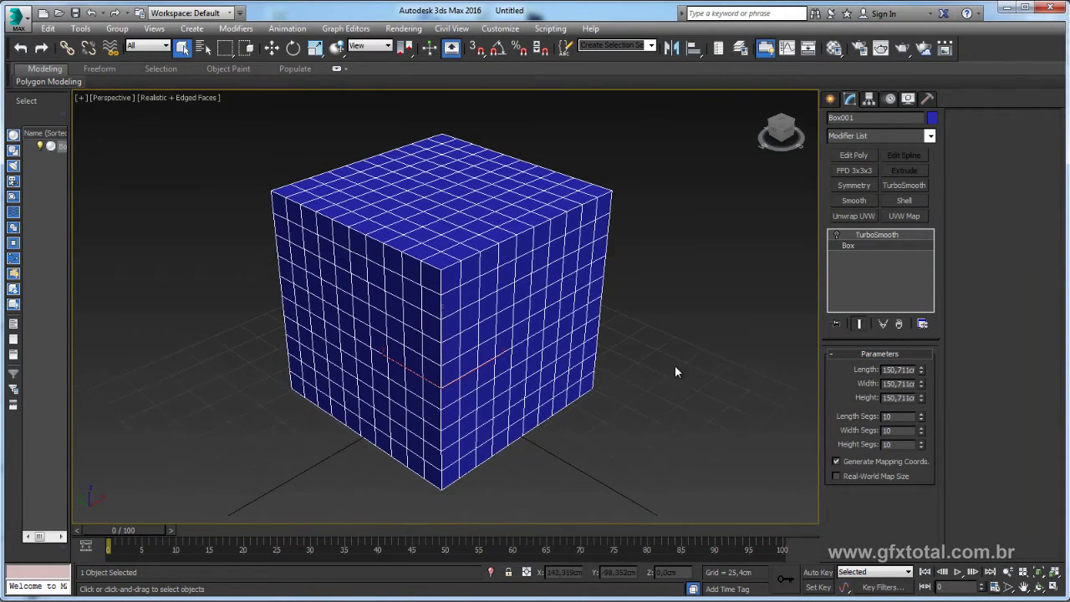
click(904, 235)
click(837, 235)
click(620, 298)
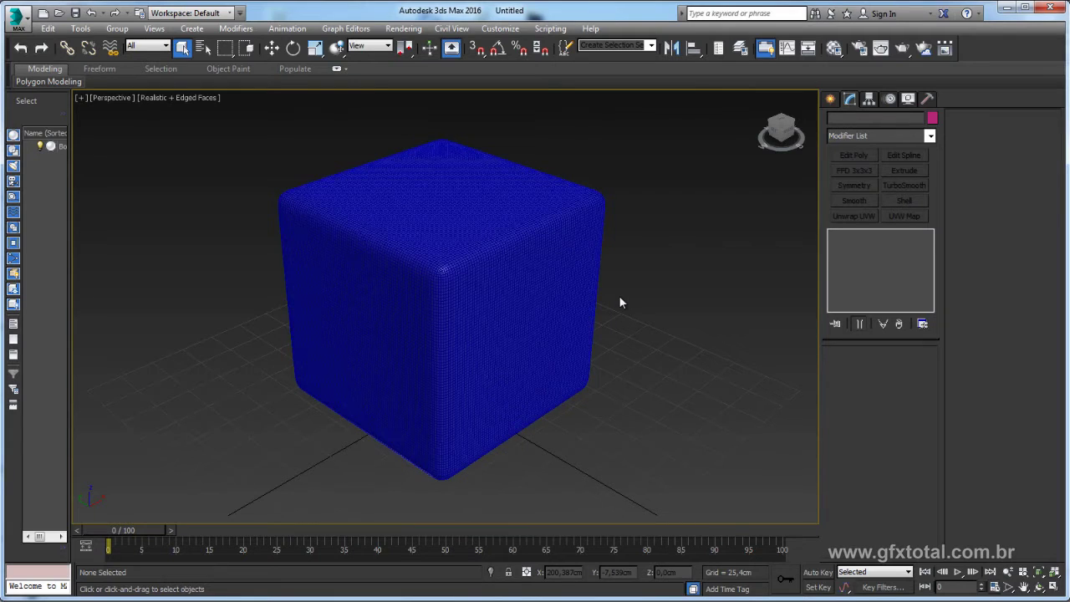
mouse_move(685, 148)
mouse_down()
mouse_move(490, 461)
mouse_move(315, 465)
mouse_up()
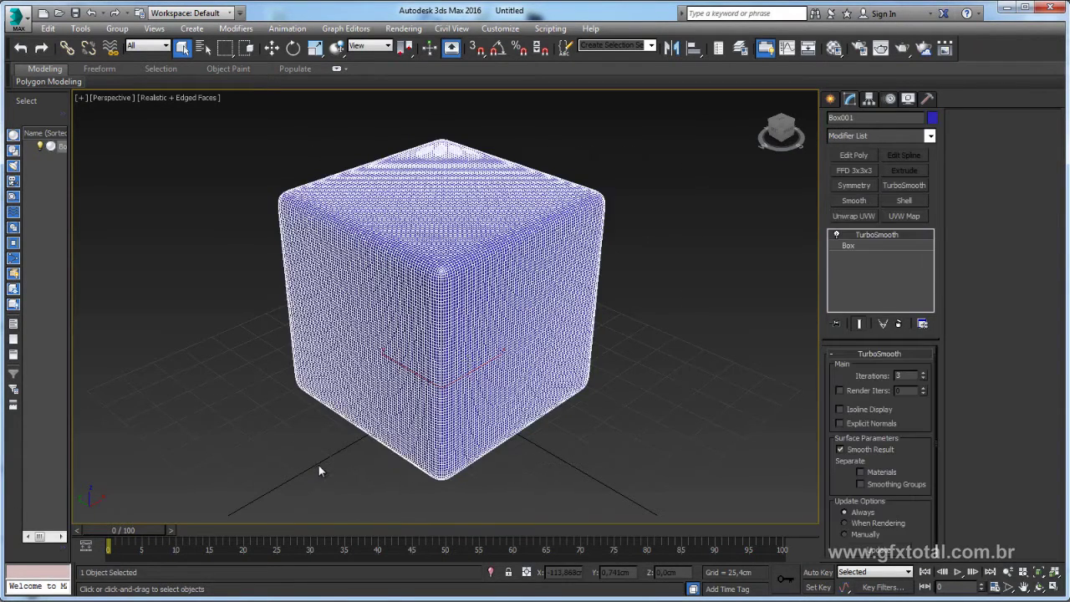
Add a Spherify modifier at 100 percent above TurboSmooth, turning the cube into a sphere.
click(930, 136)
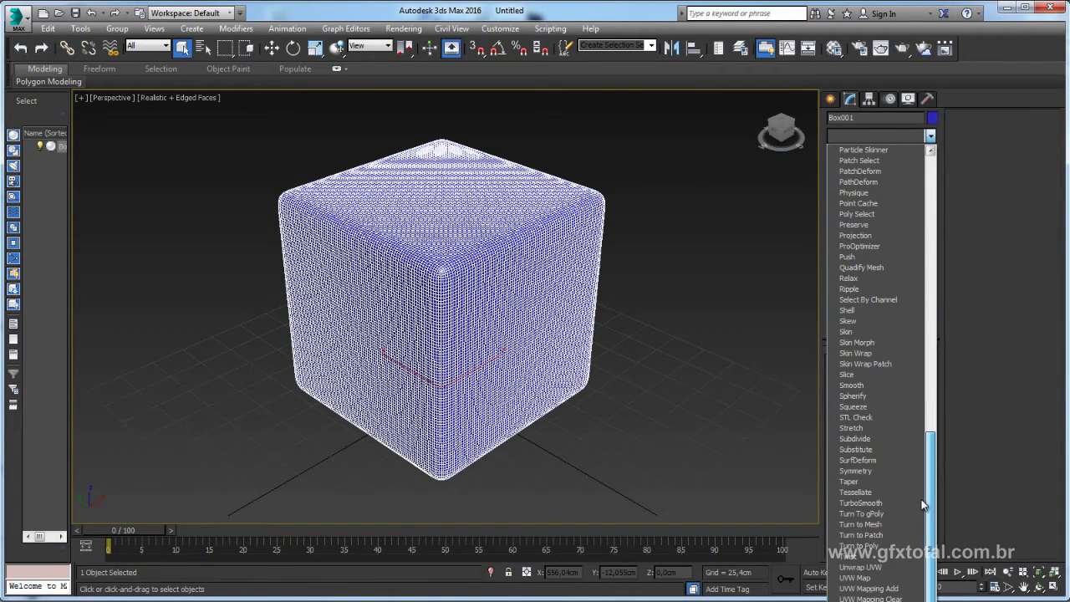
click(869, 396)
click(716, 323)
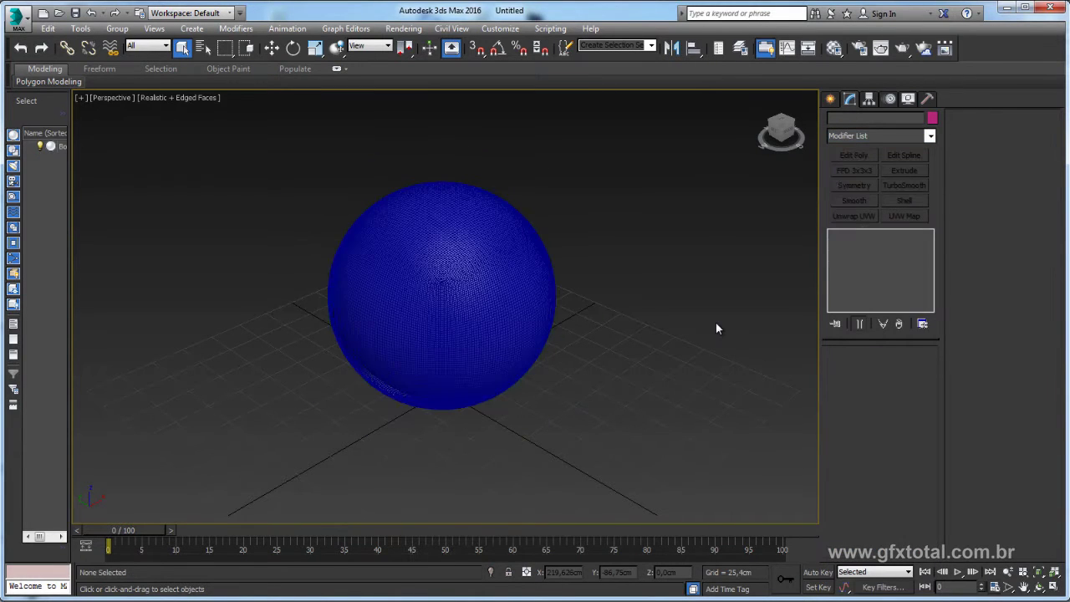
click(424, 299)
click(885, 248)
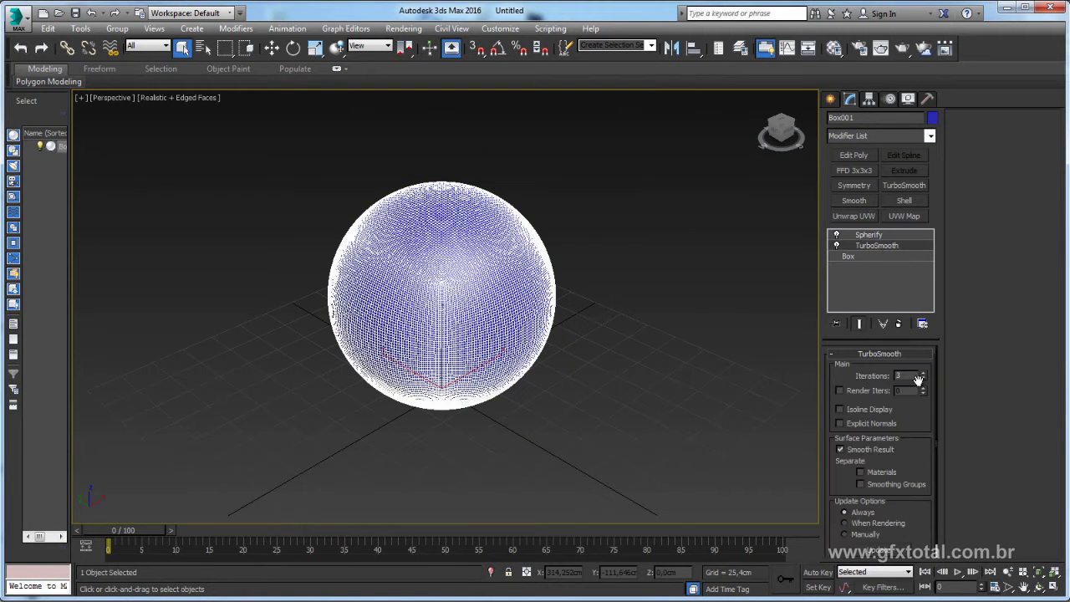
click(792, 328)
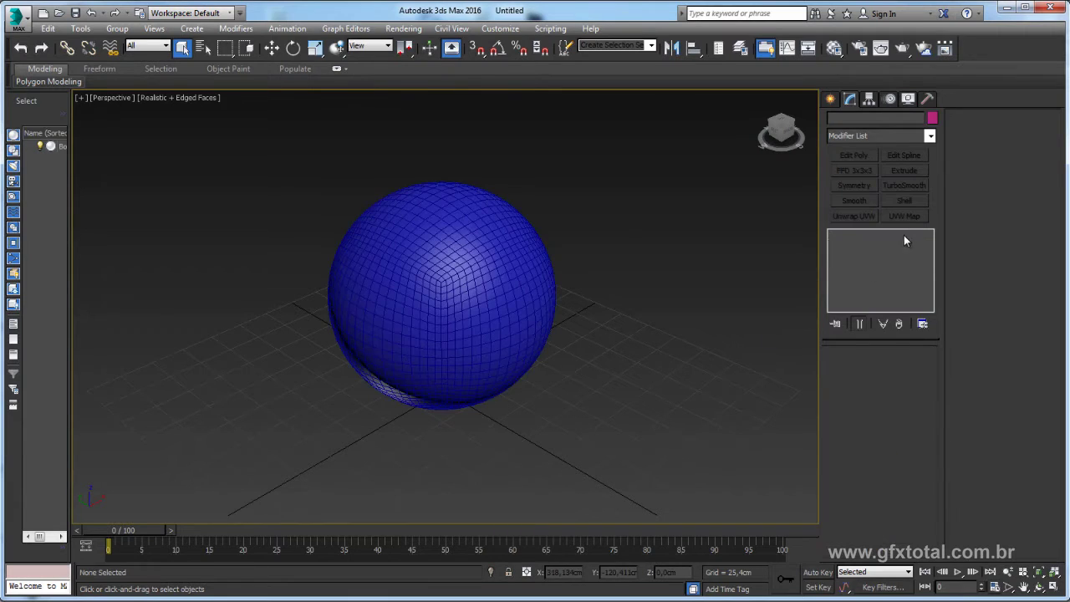
click(506, 268)
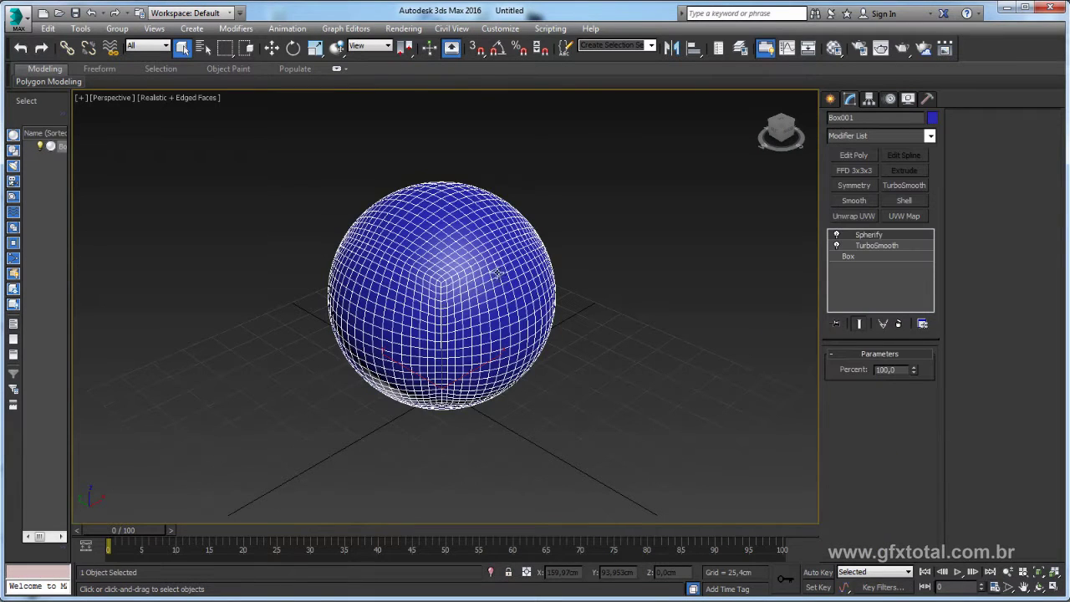
Toggle Spherify off and on to compare the rounded box with the sphere.
click(837, 235)
click(837, 235)
click(838, 235)
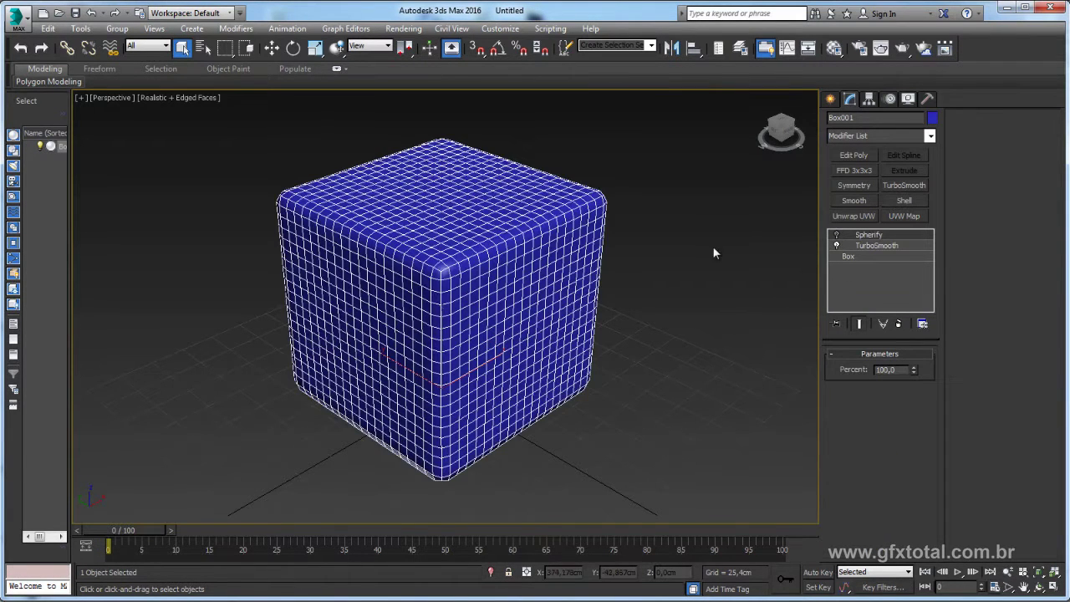
click(837, 235)
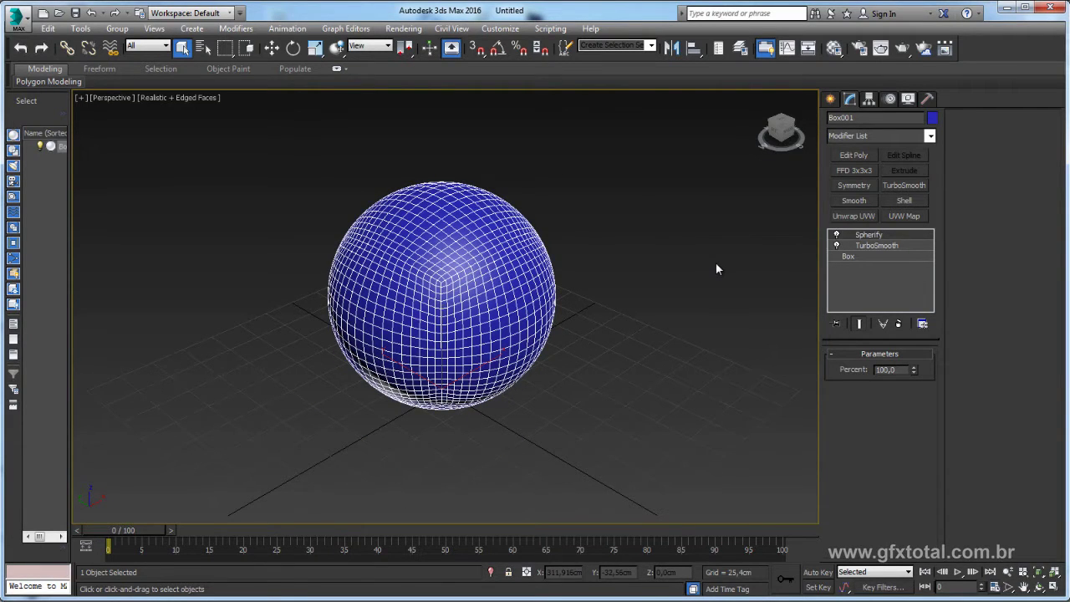
middle_drag(715, 269, 635, 276)
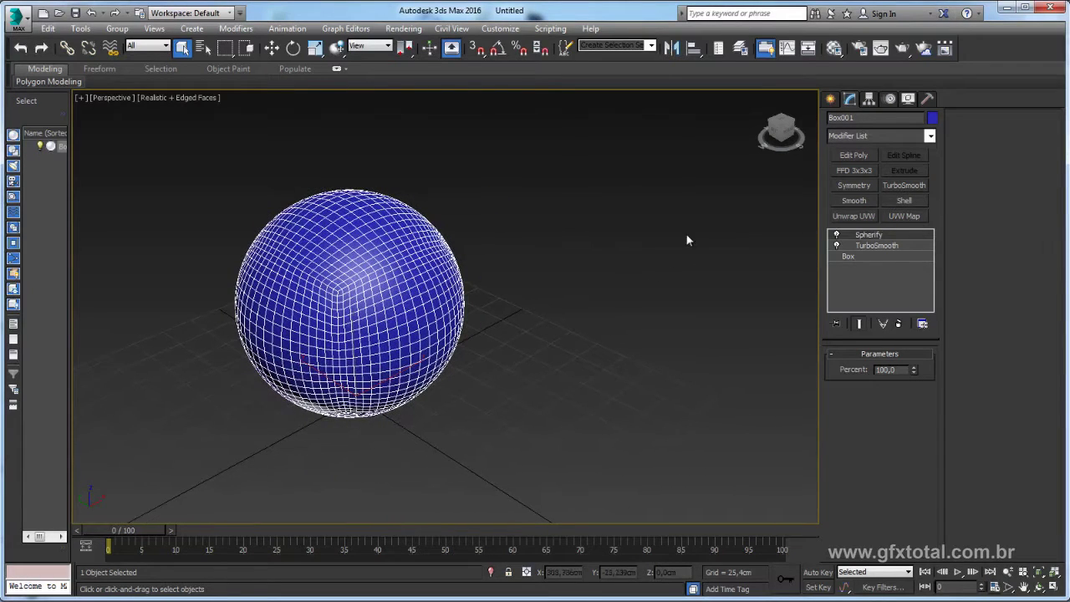
click(830, 99)
Create a teapot with 14 segments beside the sphere.
click(861, 241)
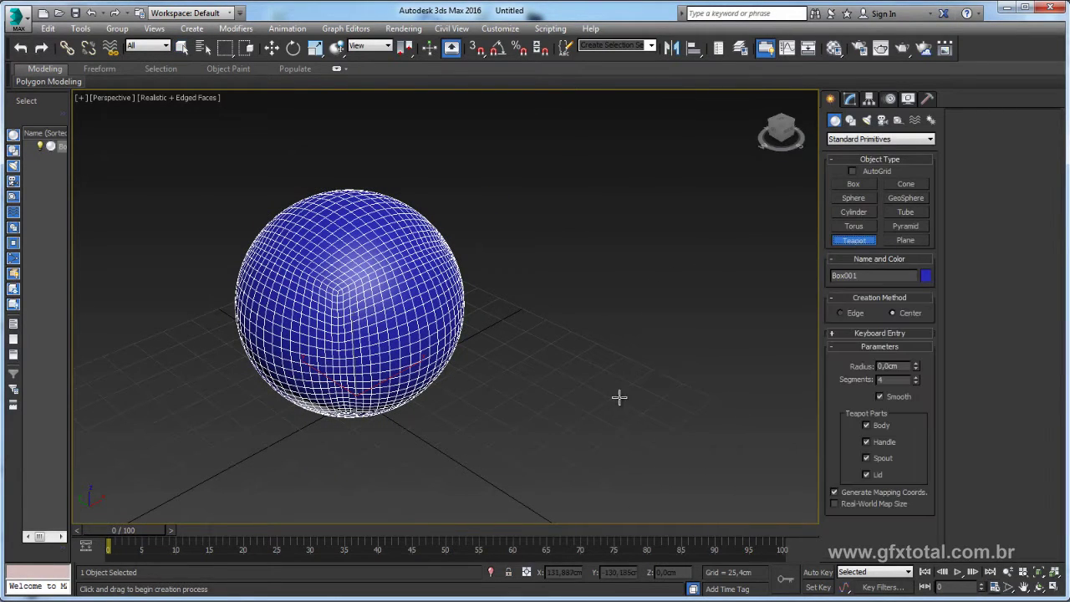
drag(611, 373, 669, 437)
drag(916, 381, 916, 364)
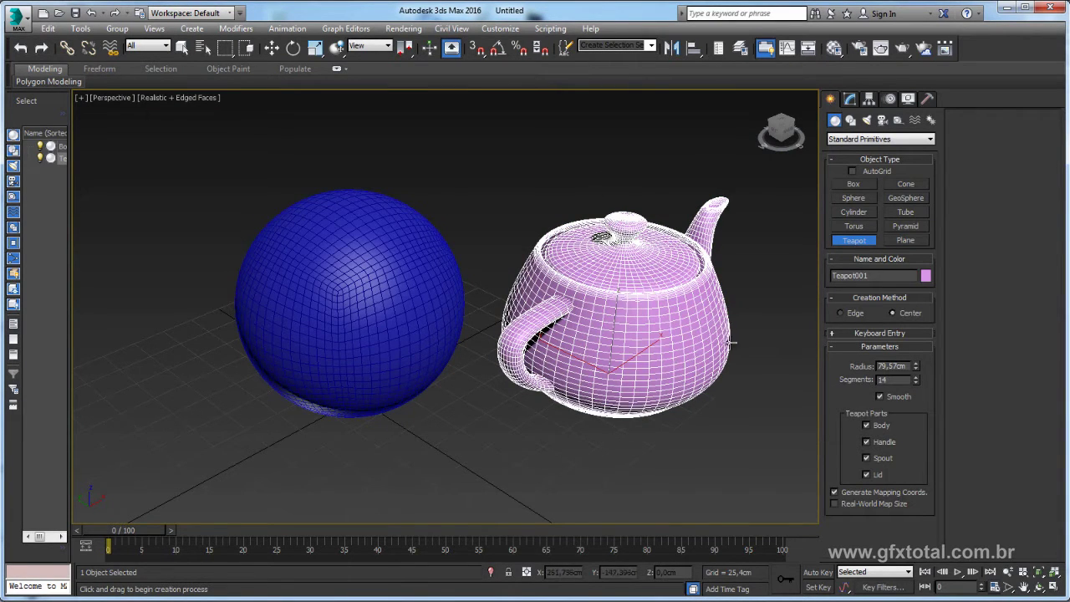
Apply a Spherify modifier to the teapot, making it a round sphere.
click(851, 98)
click(931, 135)
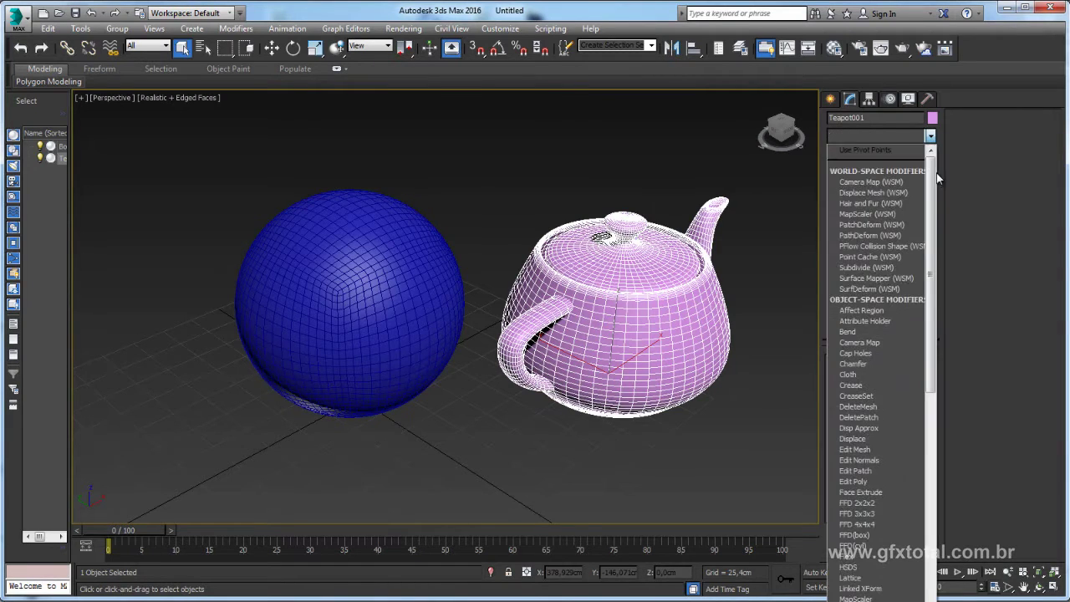
scroll(899, 586, down, 15)
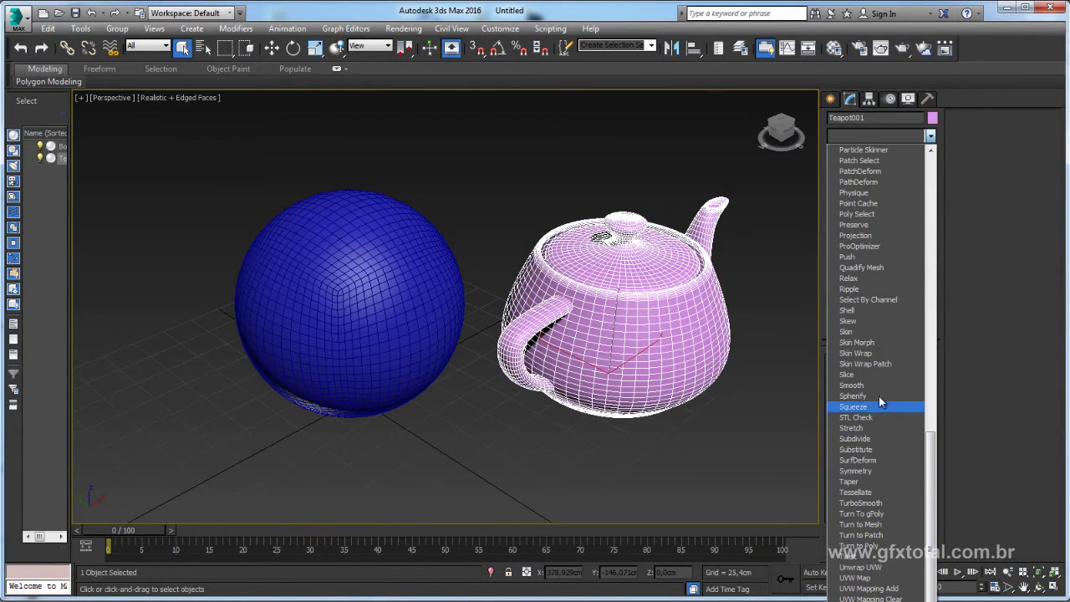
click(869, 398)
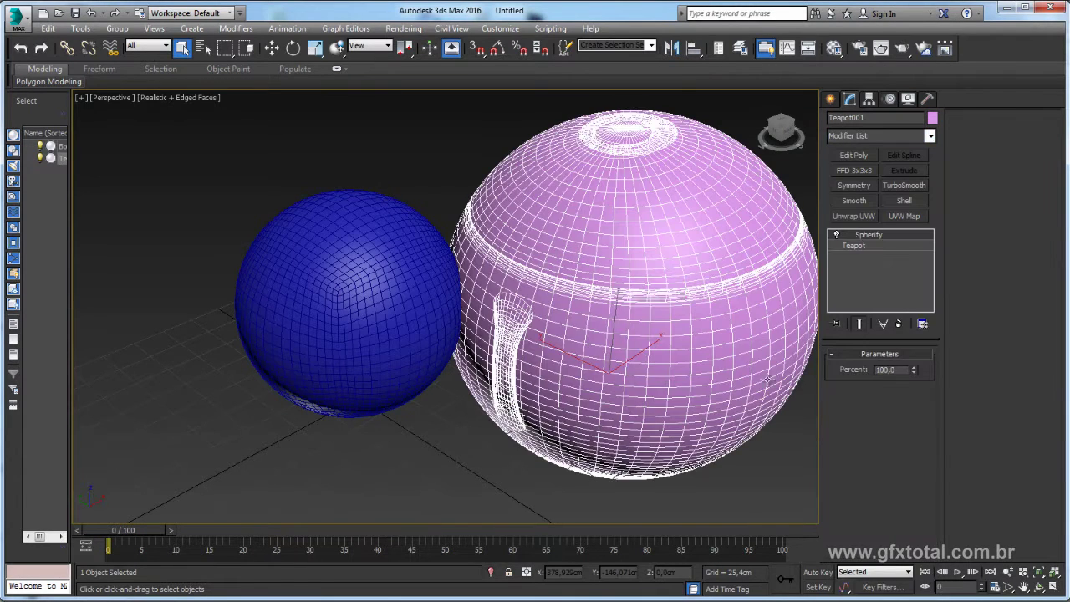
alt+middle_drag(619, 368, 646, 376)
scroll(649, 374, down, 5)
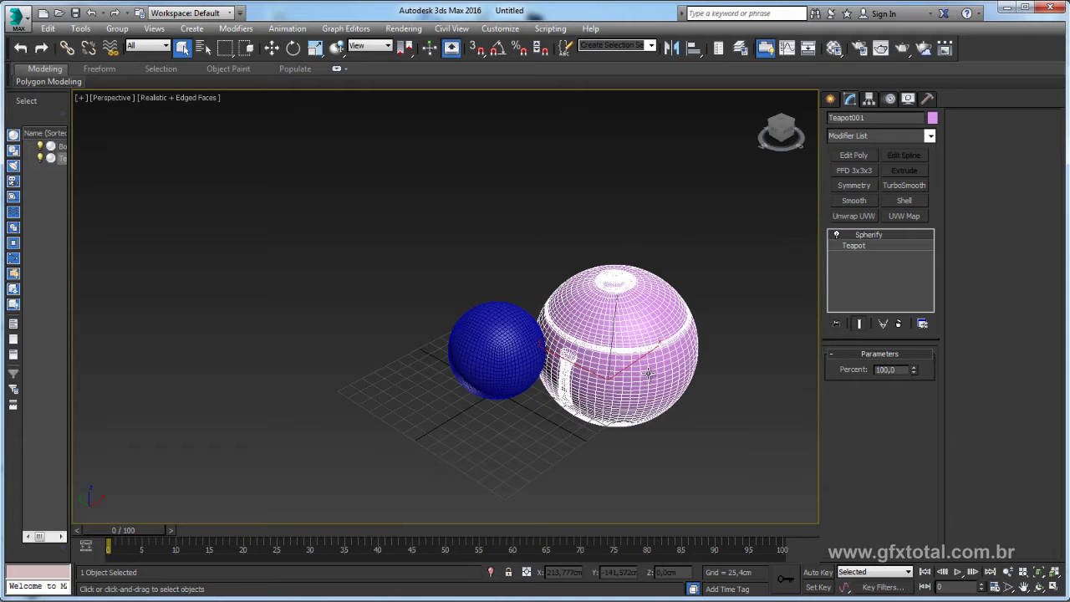
Remove the teapot's Spherify, delete the teapot and select the blue sphere.
click(899, 325)
scroll(575, 324, up, 3)
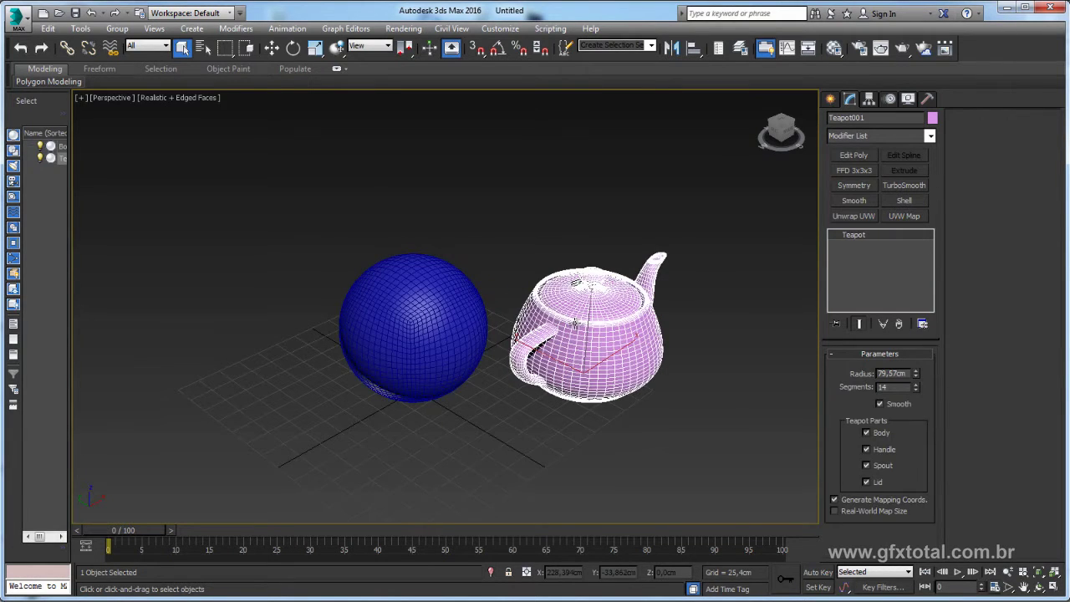
key(Delete)
click(466, 316)
mouse_move(516, 318)
alt+middle_down()
mouse_move(466, 354)
mouse_move(557, 293)
mouse_move(602, 297)
alt+middle_up()
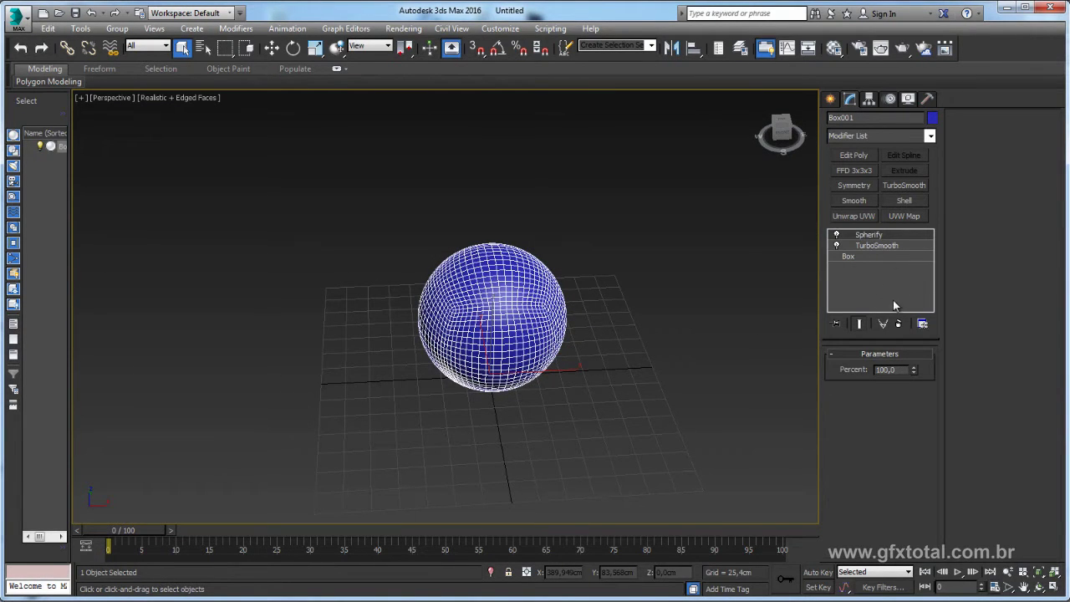
Turn off Spherify and TurboSmooth and reset the box's length, width and height segments to 1.
click(867, 246)
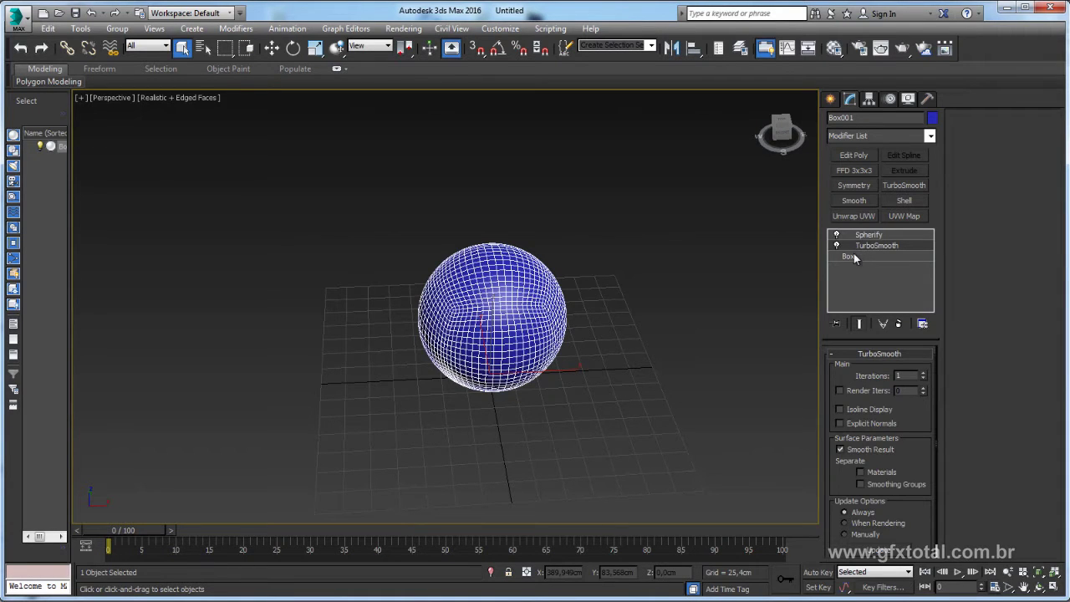
click(850, 257)
alt+middle_drag(567, 366, 649, 324)
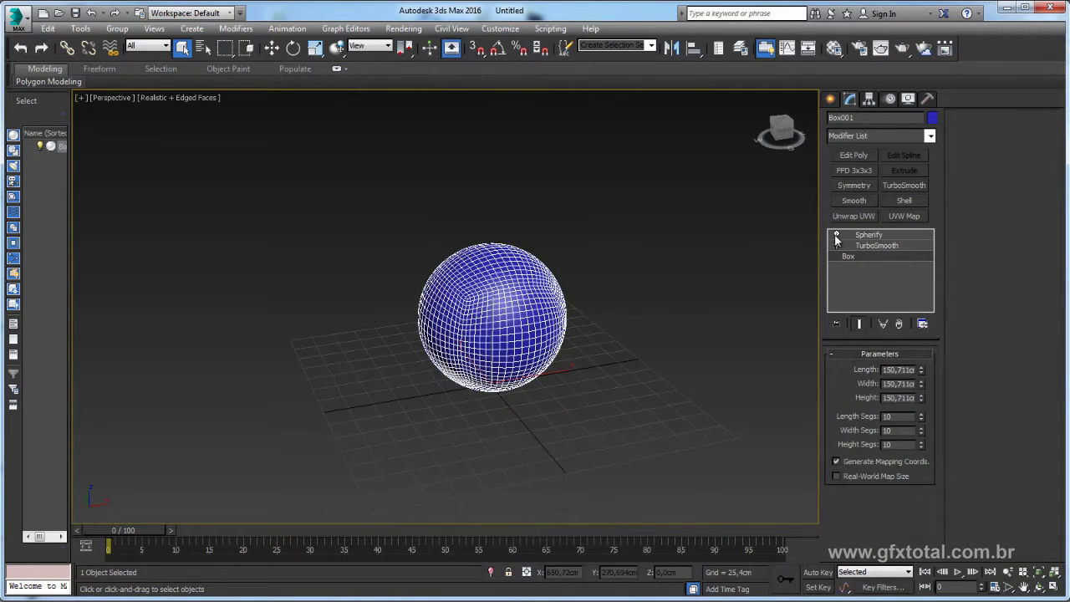
click(837, 235)
click(836, 246)
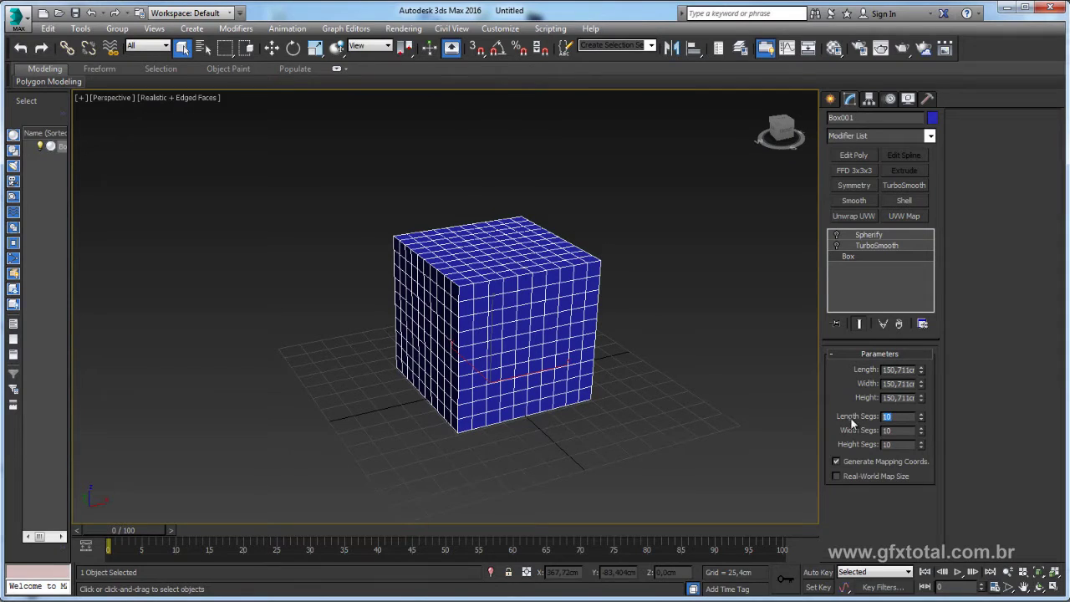
right_click(921, 416)
right_click(922, 429)
right_click(921, 444)
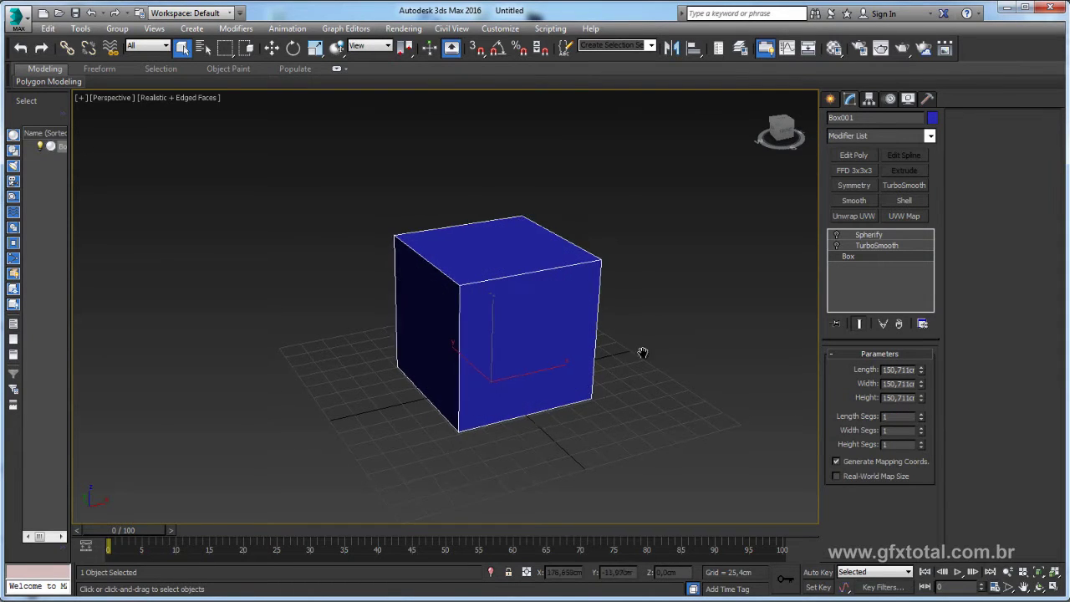
scroll(641, 353, up, 3)
Add an Edit Poly modifier and select all eight corner vertices of the cube.
click(854, 156)
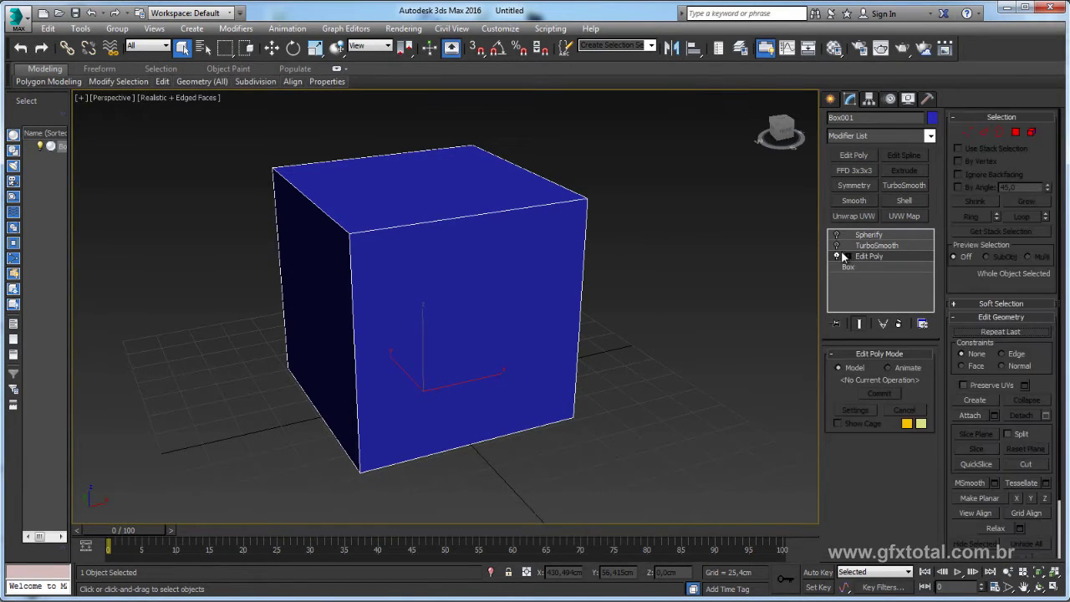
click(848, 256)
key(1)
scroll(713, 271, down, 3)
drag(741, 164, 316, 428)
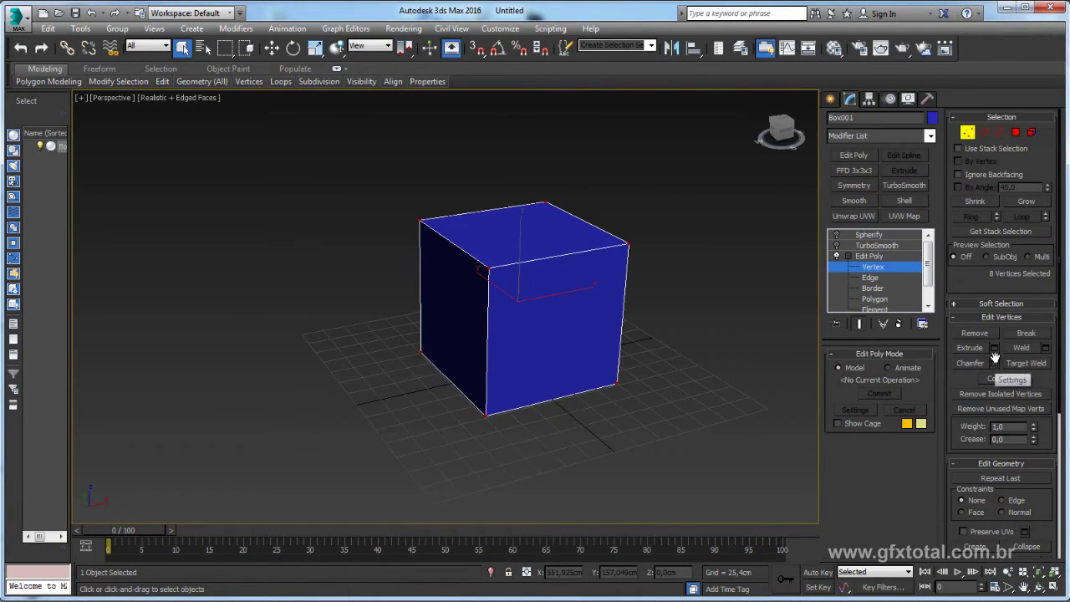
Extrude the corner vertices with height 0 and width about 45.3 cm to chamfer them.
click(995, 349)
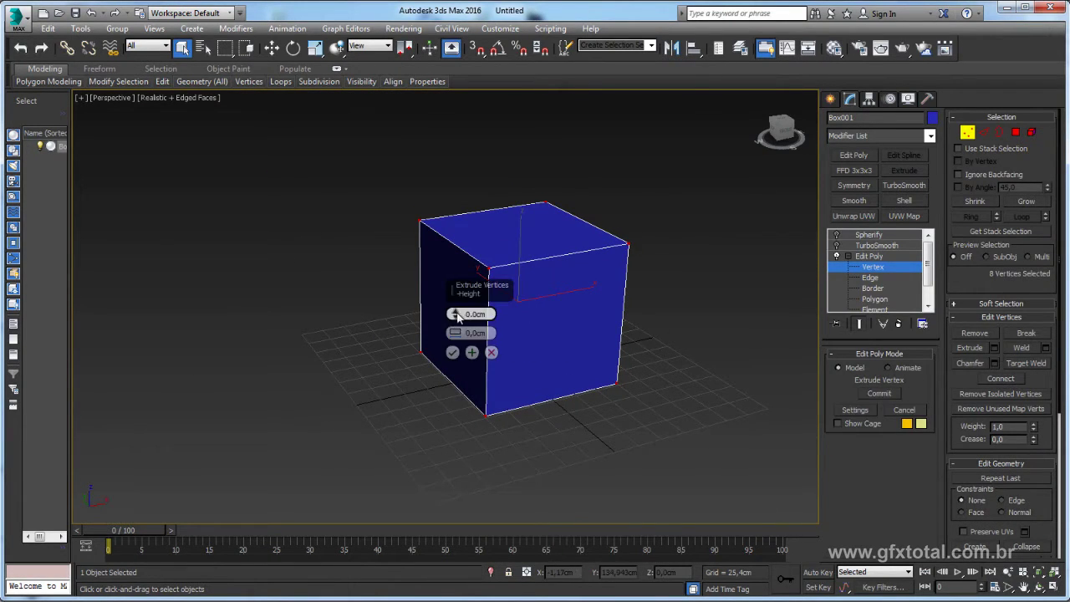
drag(455, 315, 452, 258)
right_click(455, 314)
mouse_move(455, 333)
mouse_down()
mouse_move(462, 257)
mouse_move(463, 276)
mouse_up()
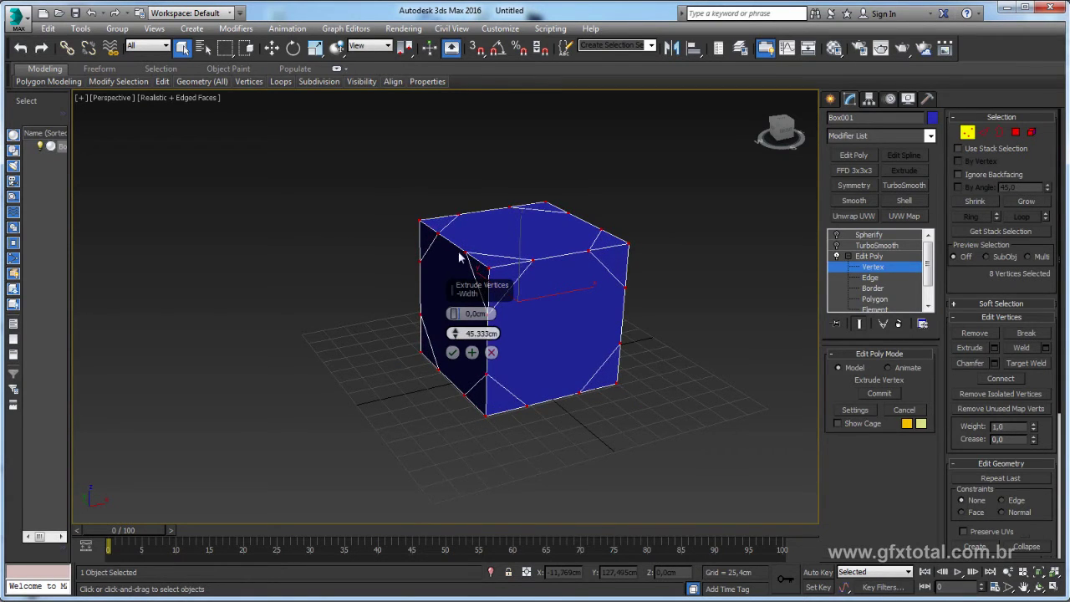
click(453, 352)
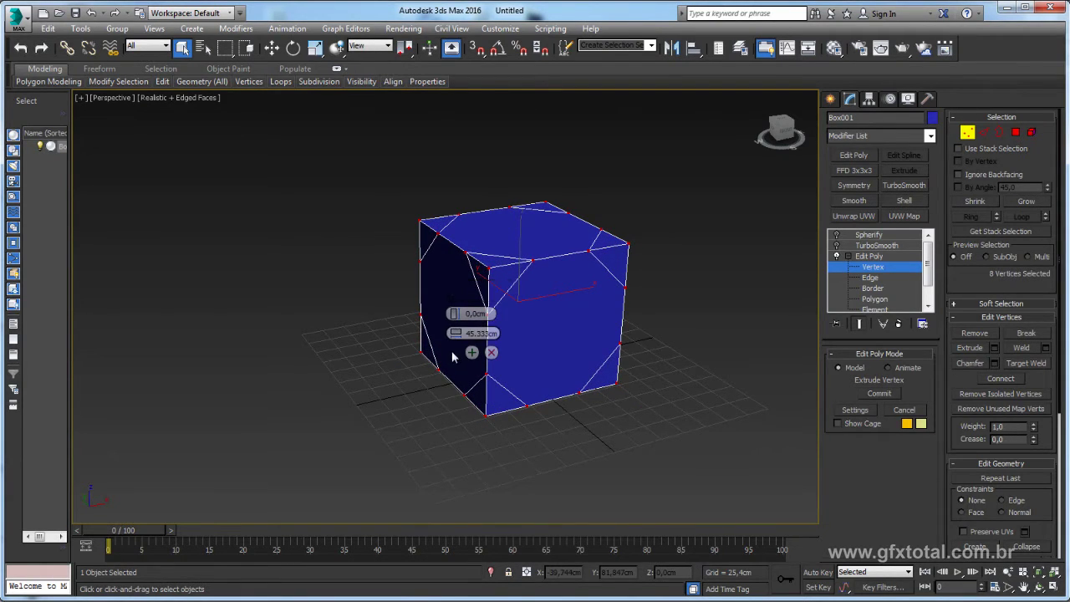
click(1014, 132)
Select the cube's six large faces, then invert to get the 24 corner polygons.
click(530, 234)
ctrl+click(502, 276)
ctrl+click(447, 301)
mouse_move(446, 301)
alt+middle_down()
mouse_move(515, 334)
mouse_move(399, 340)
alt+middle_up()
ctrl+click(399, 340)
alt+middle_drag(427, 373, 477, 358)
ctrl+click(383, 347)
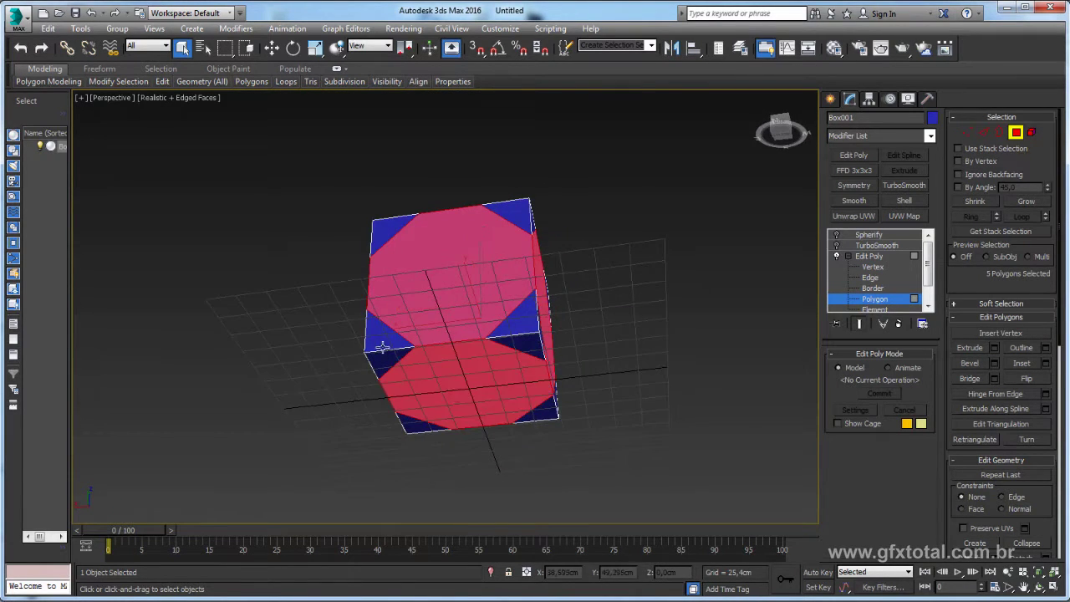
alt+middle_drag(382, 347, 509, 387)
ctrl+click(485, 340)
mouse_move(485, 339)
alt+middle_down()
mouse_move(587, 411)
mouse_move(540, 391)
alt+middle_up()
key(ctrl+i)
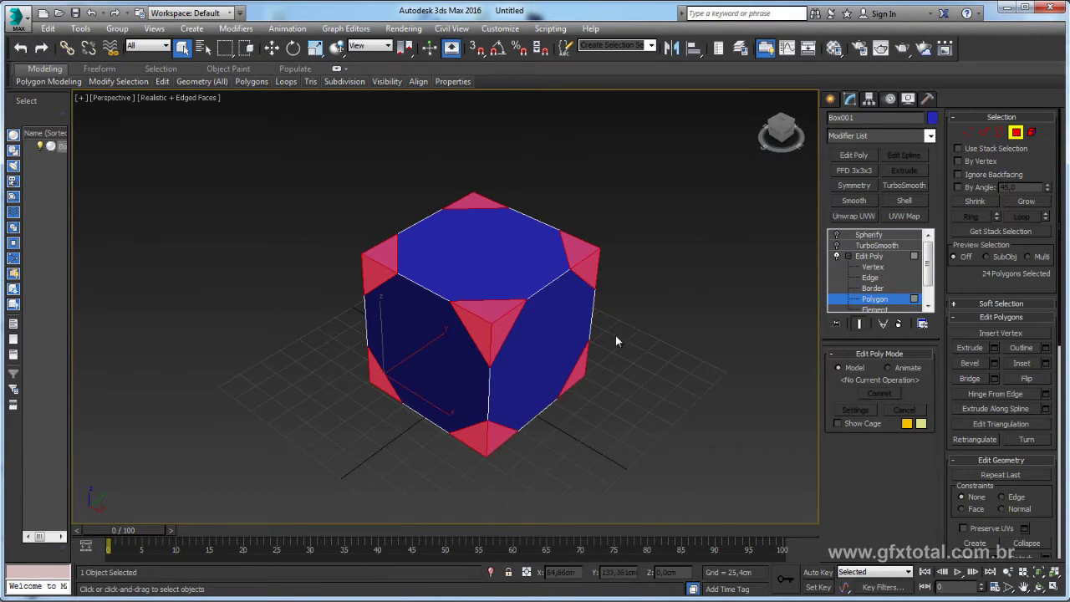
Assign a Standard material to the selected corner faces from the Material Editor.
click(834, 47)
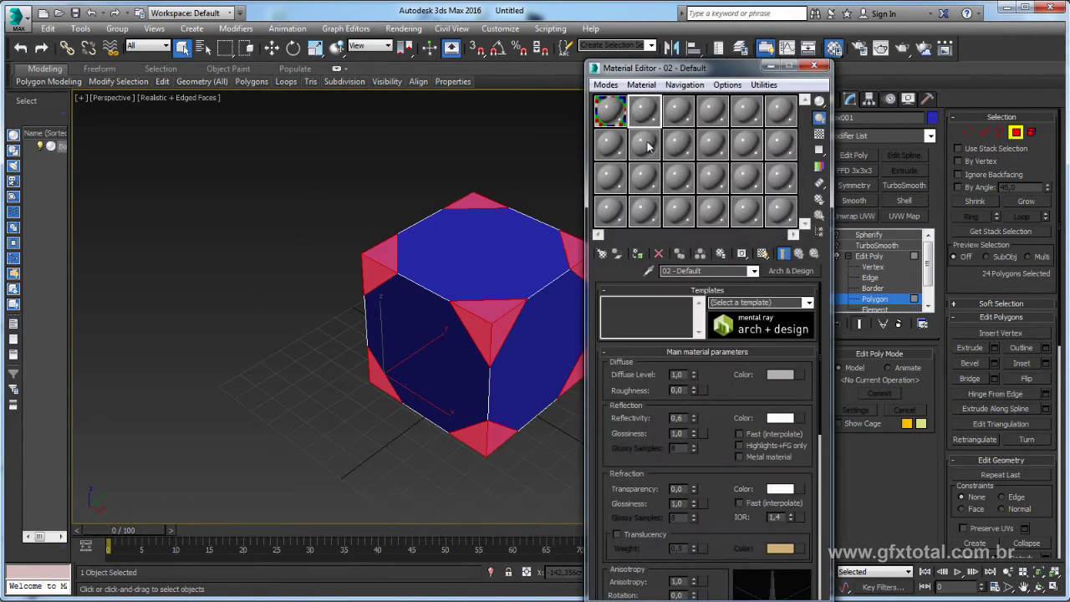
click(800, 274)
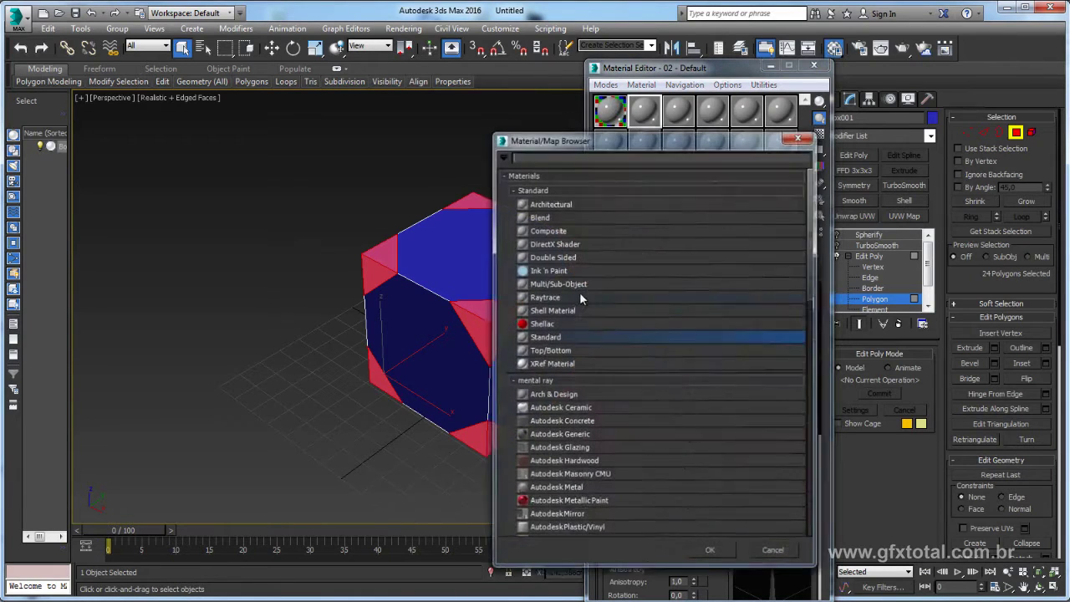
double_click(560, 332)
drag(648, 112, 583, 249)
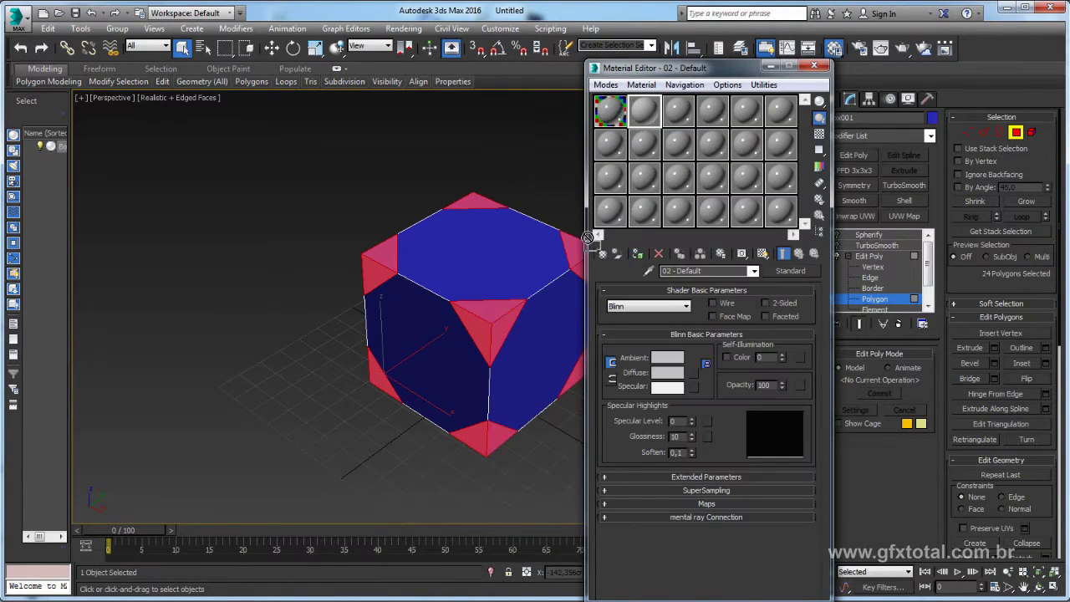
middle_drag(583, 250, 428, 252)
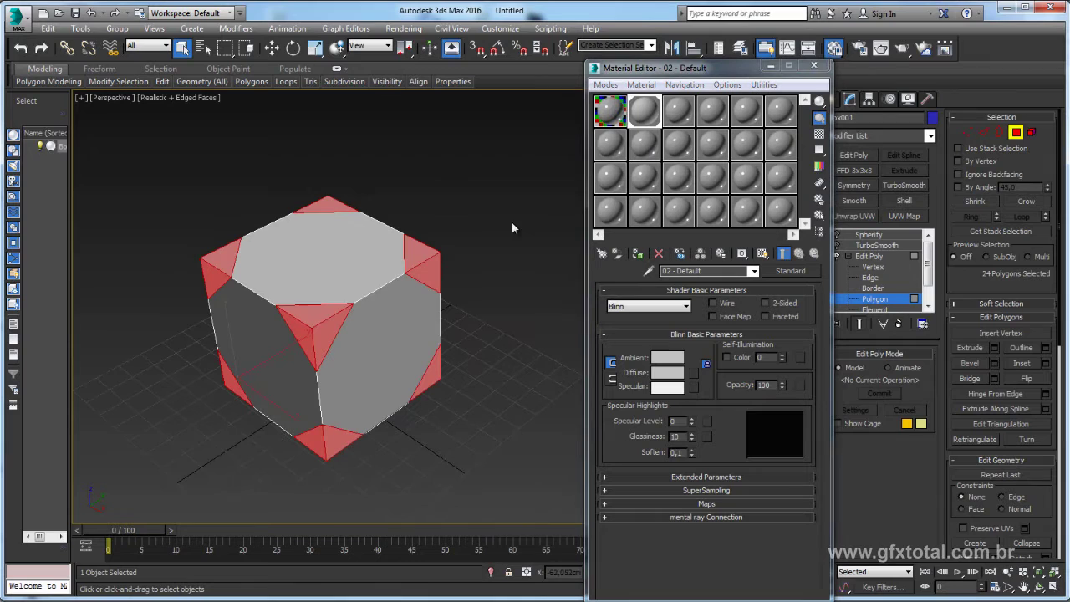
Convert the cube to an Editable Poly at Polygon level.
right_click(385, 254)
mouse_move(509, 399)
click(554, 400)
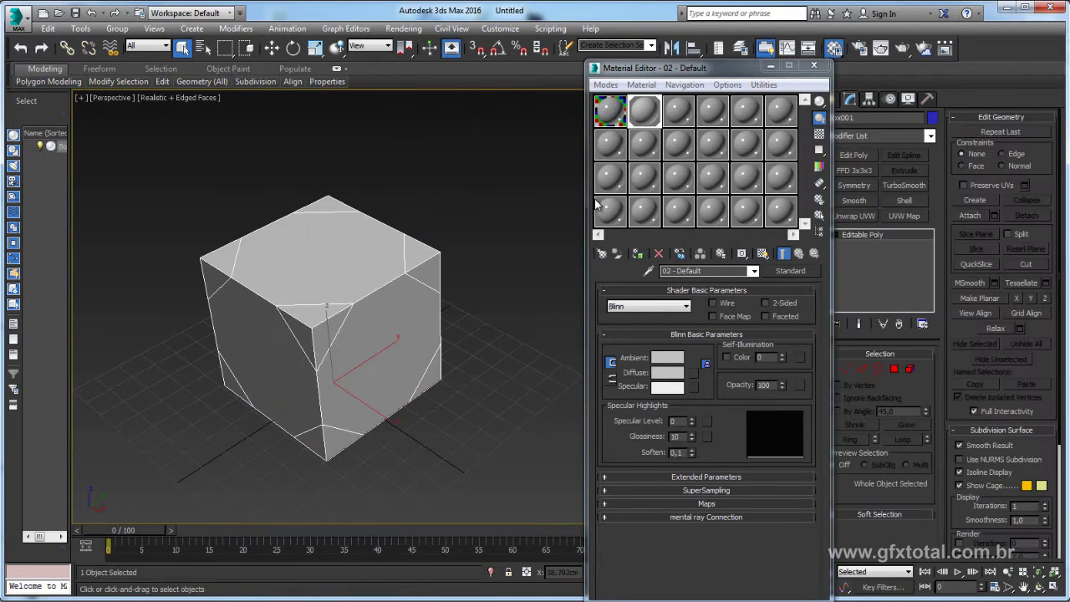
click(894, 369)
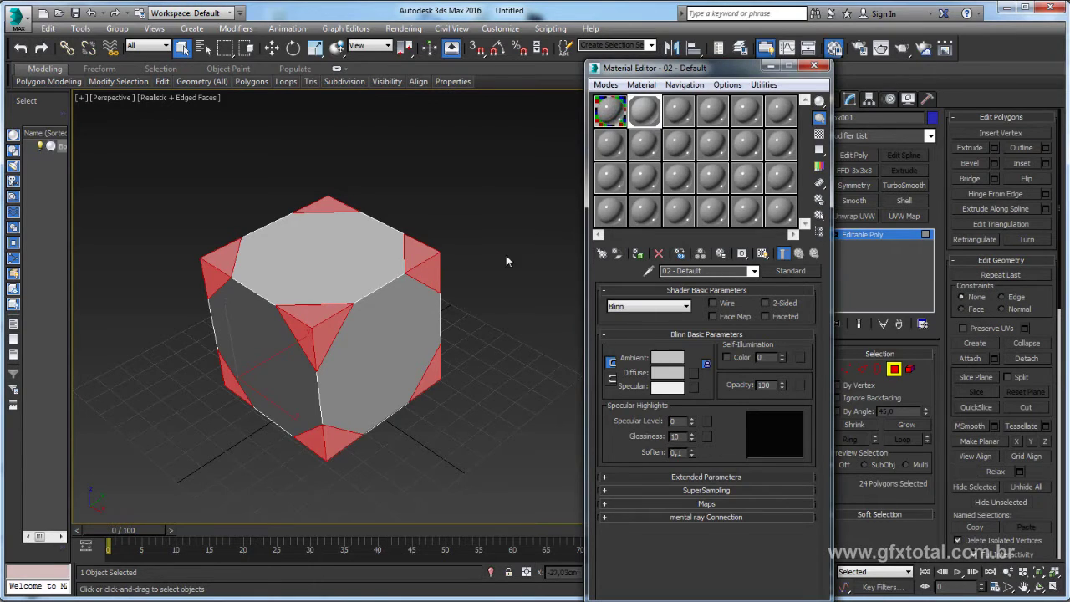
Invert to the six main faces and give them a material with yellow diffuse colour.
drag(657, 112, 679, 115)
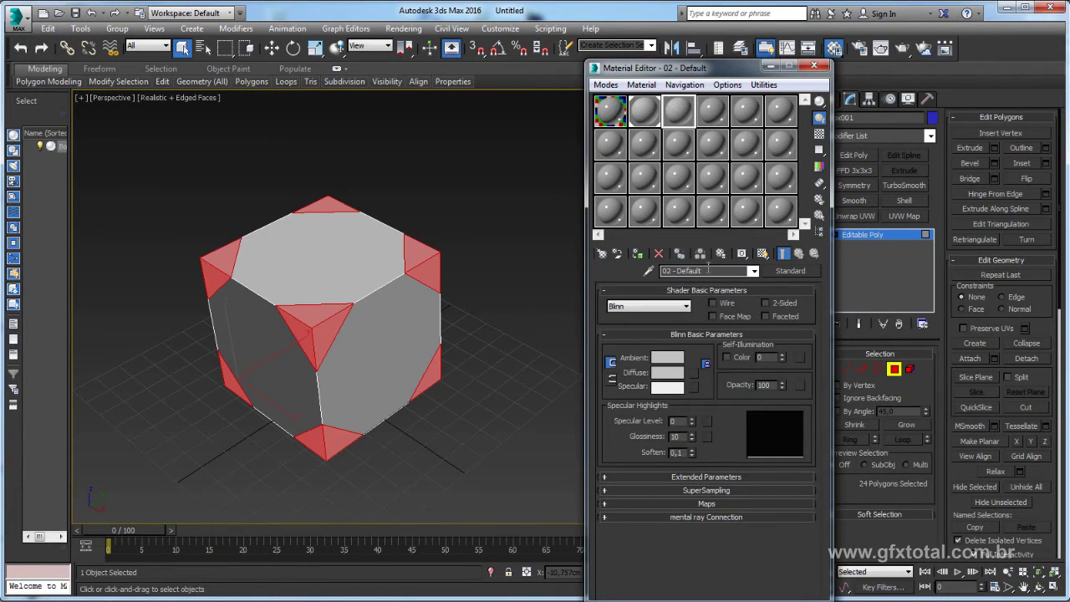
text(asda)
alt+middle_drag(465, 237, 498, 242)
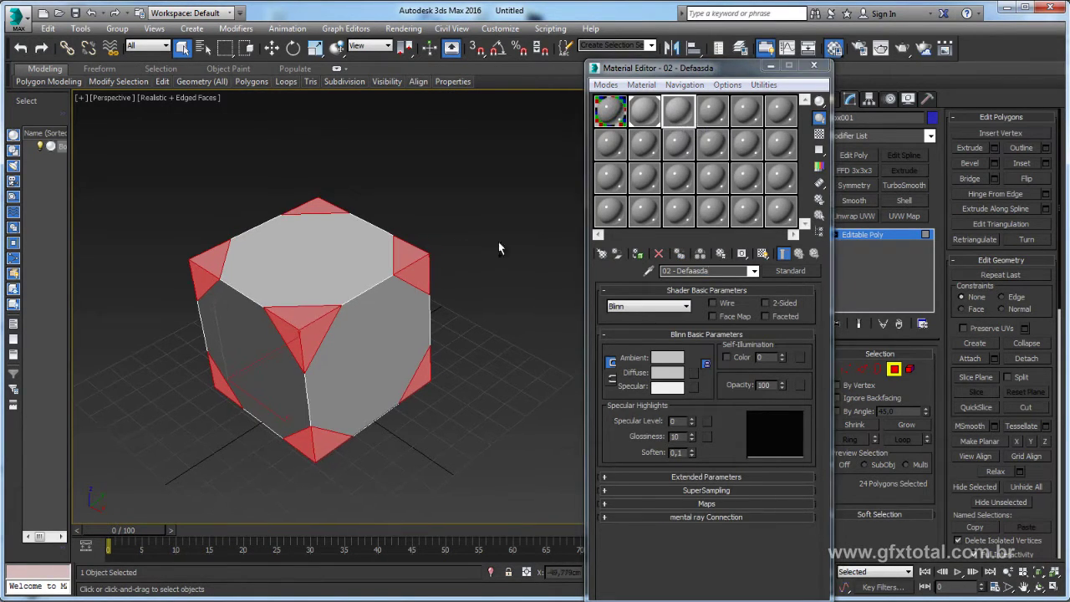
key(ctrl+i)
drag(677, 117, 358, 259)
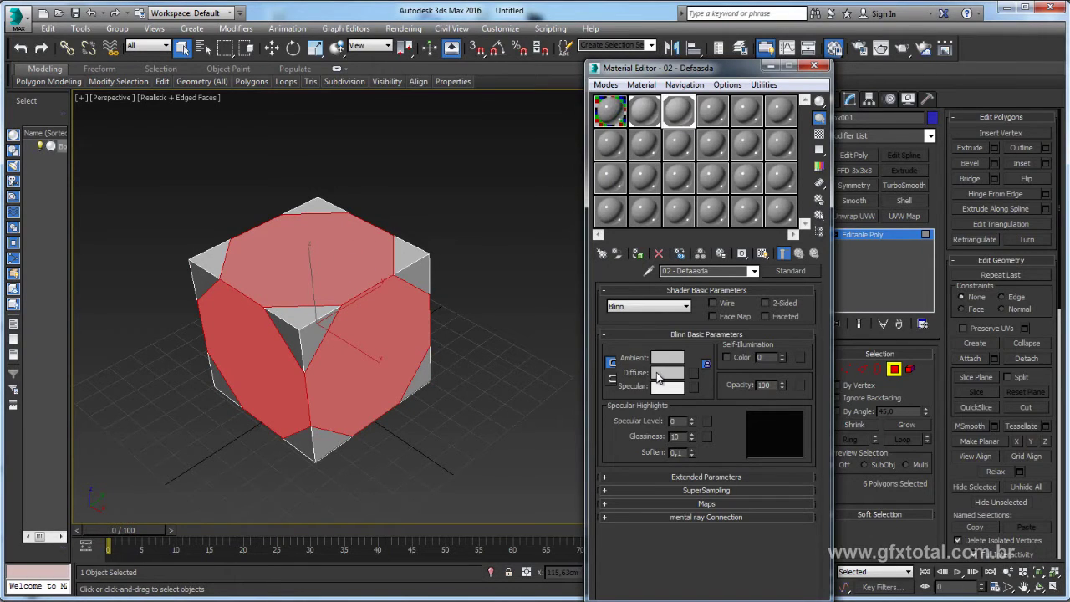
click(667, 372)
mouse_move(430, 142)
mouse_down()
mouse_move(526, 142)
mouse_move(445, 129)
mouse_up()
click(501, 209)
click(815, 65)
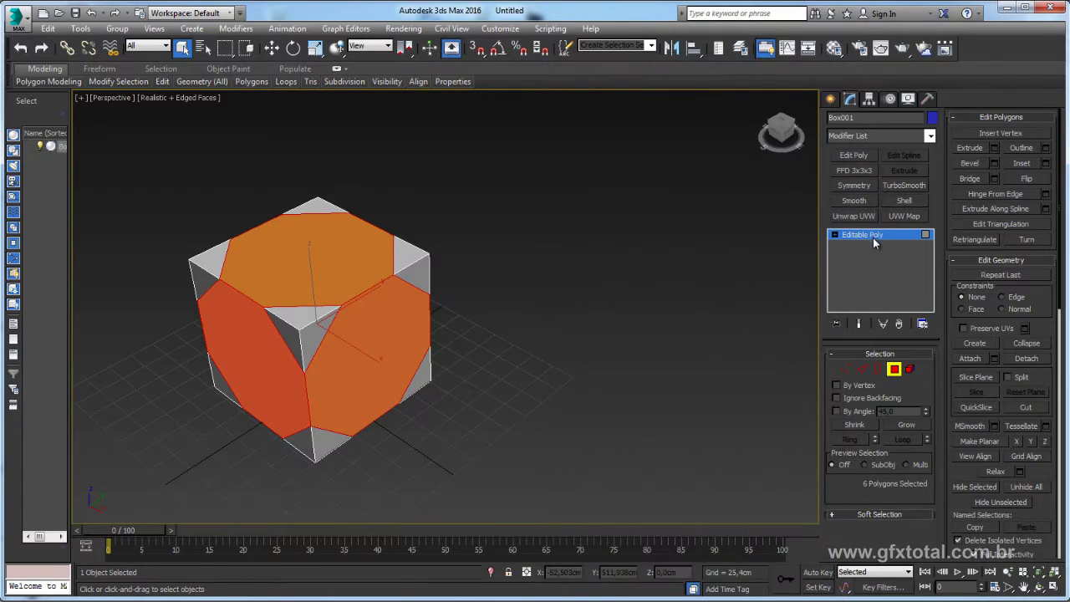
click(862, 234)
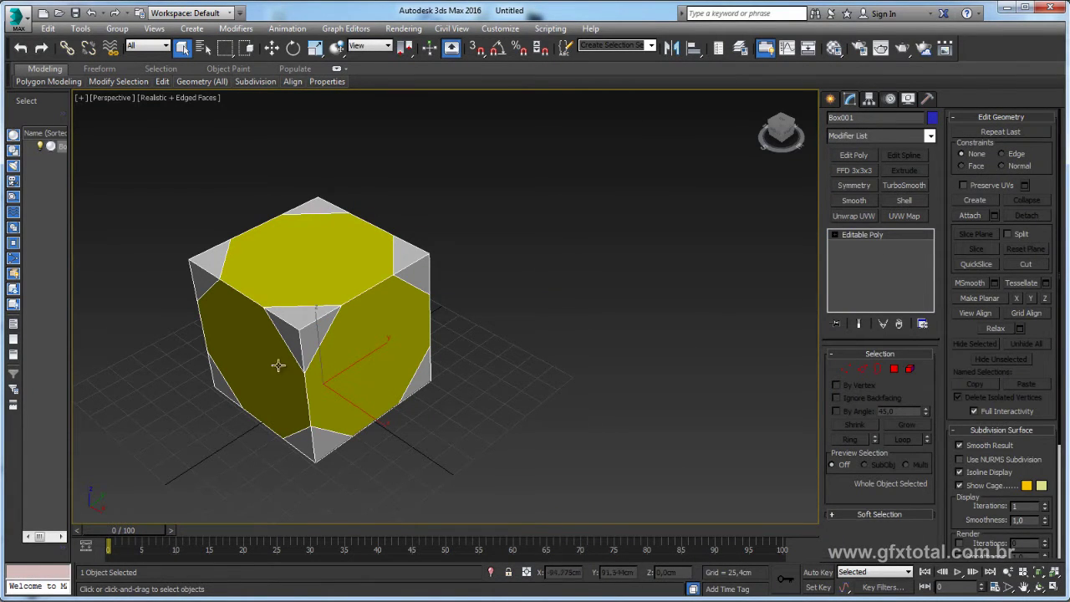
Add TurboSmooth to the cube and raise its iterations to 3.
mouse_move(518, 333)
alt+middle_down()
mouse_move(540, 320)
mouse_move(576, 335)
alt+middle_up()
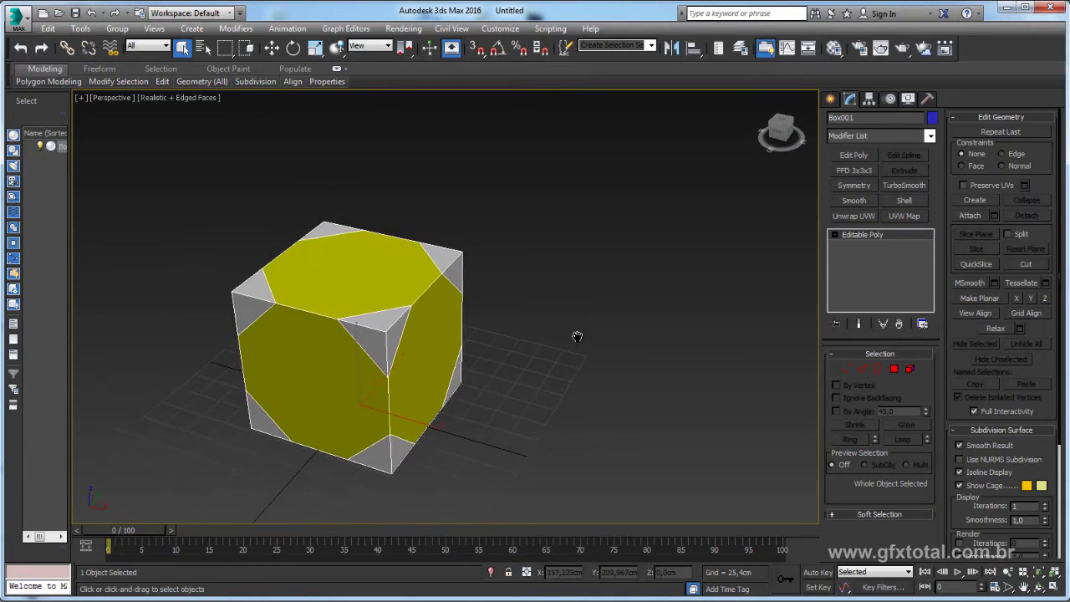
click(905, 186)
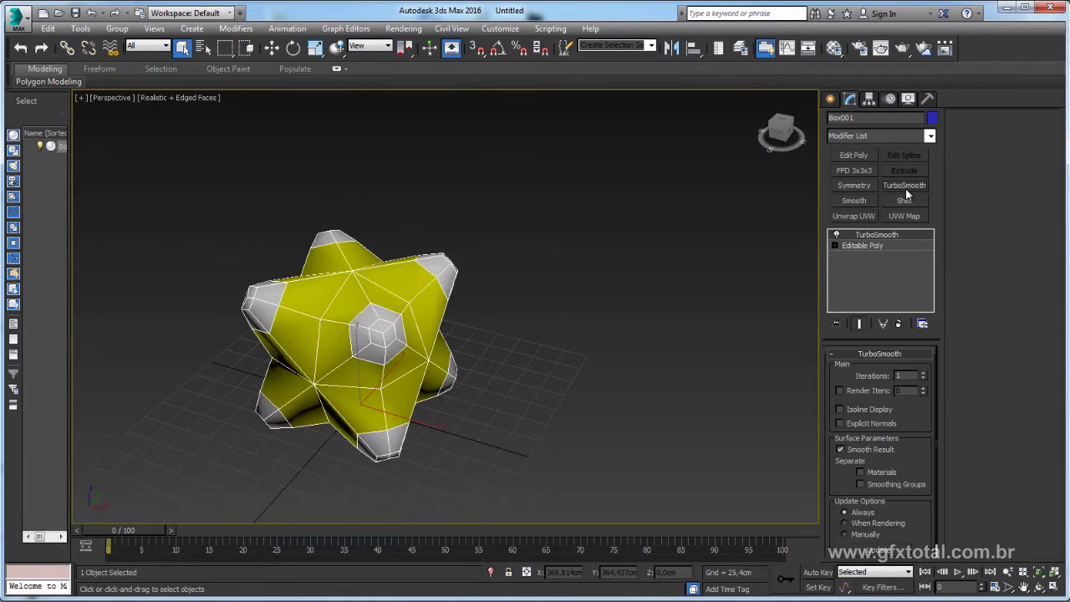
click(924, 373)
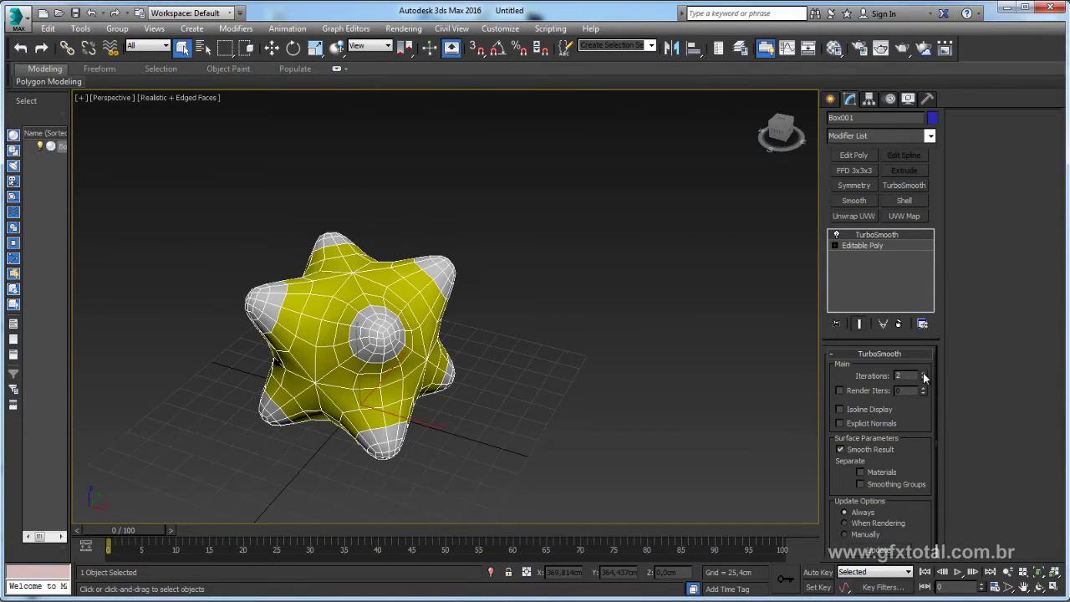
click(924, 373)
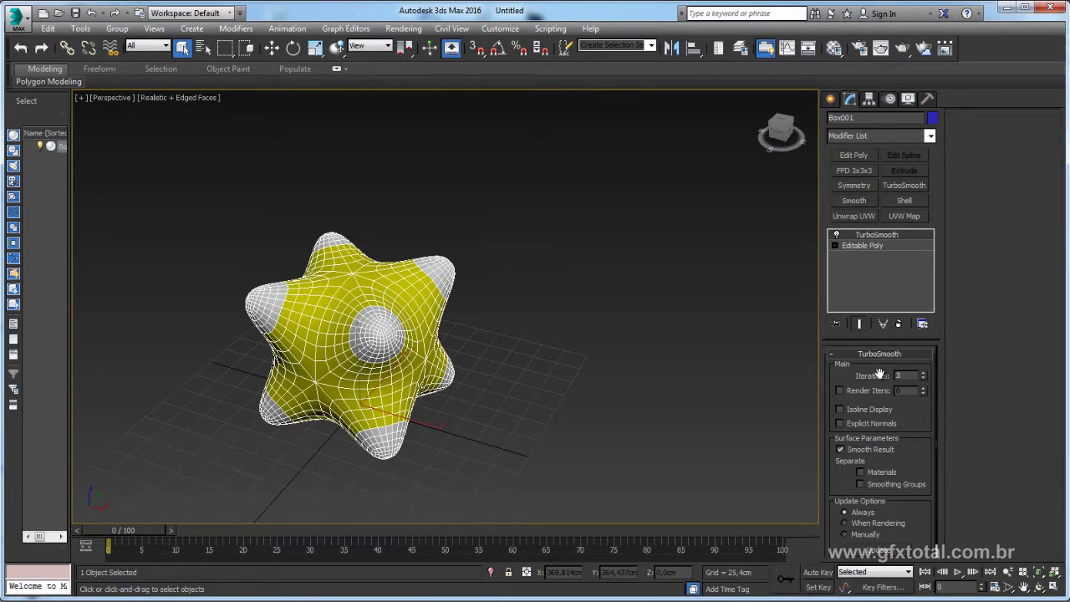
Add a Spherify modifier above TurboSmooth and inspect the rounded result.
click(930, 135)
drag(930, 268, 931, 539)
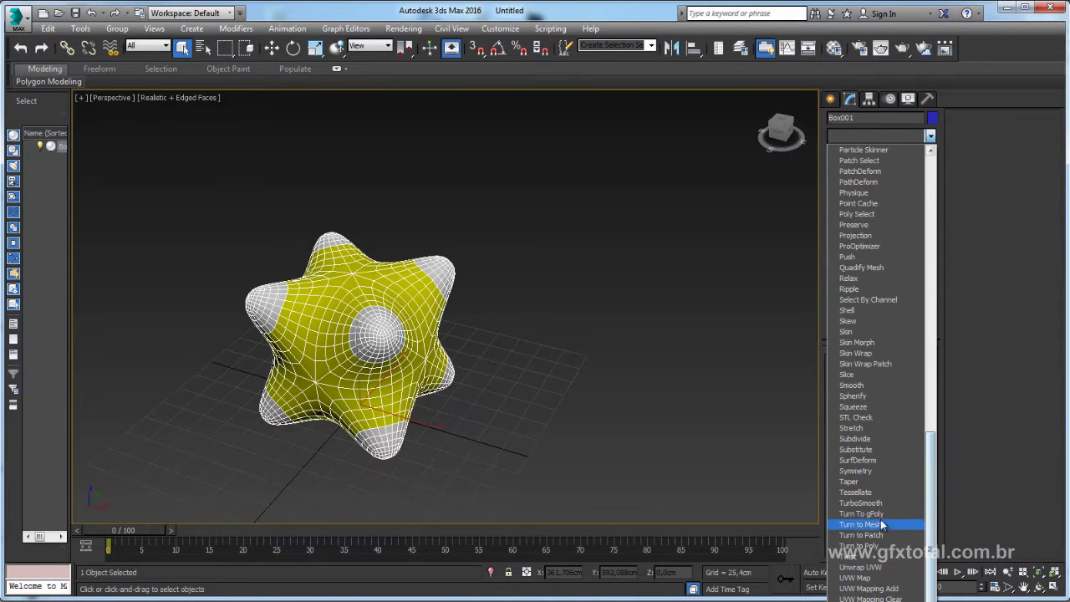
click(870, 396)
click(536, 343)
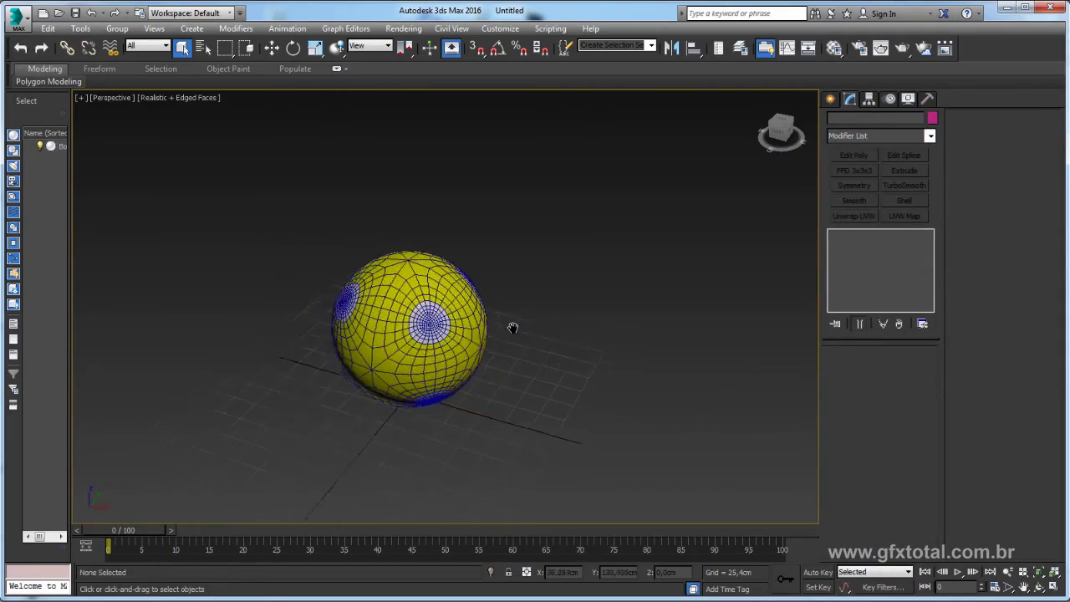
scroll(511, 325, up, 5)
mouse_move(511, 325)
alt+middle_down()
mouse_move(534, 358)
mouse_move(523, 331)
mouse_move(601, 227)
mouse_move(603, 311)
mouse_move(570, 307)
alt+middle_up()
scroll(522, 331, down, 5)
Clone the sphere as Box002, placed to the right of the original.
click(514, 292)
right_click(514, 293)
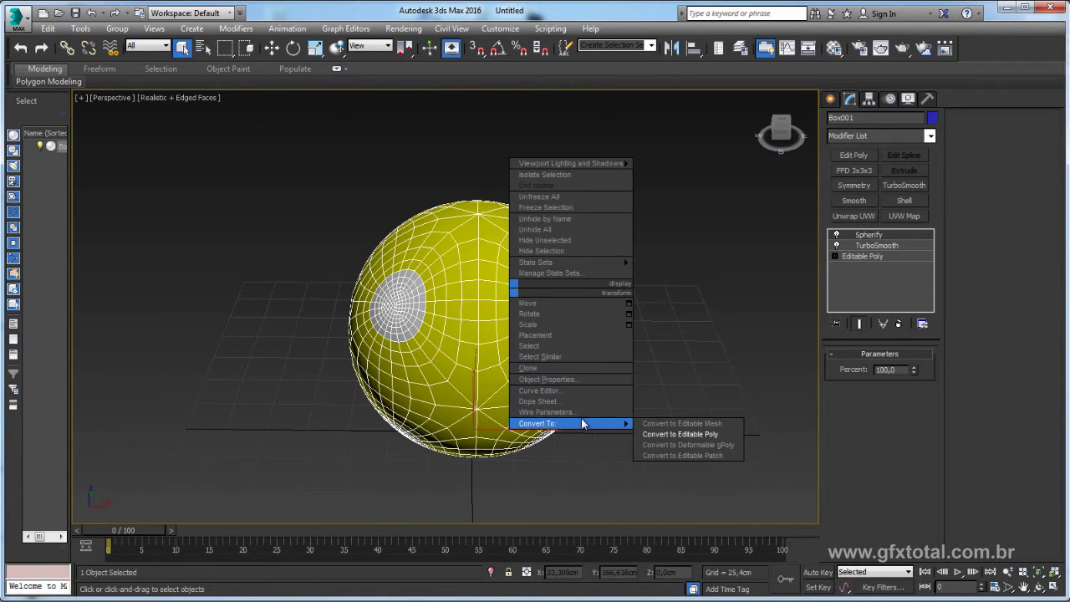
click(797, 258)
middle_drag(559, 333, 492, 328)
key(w)
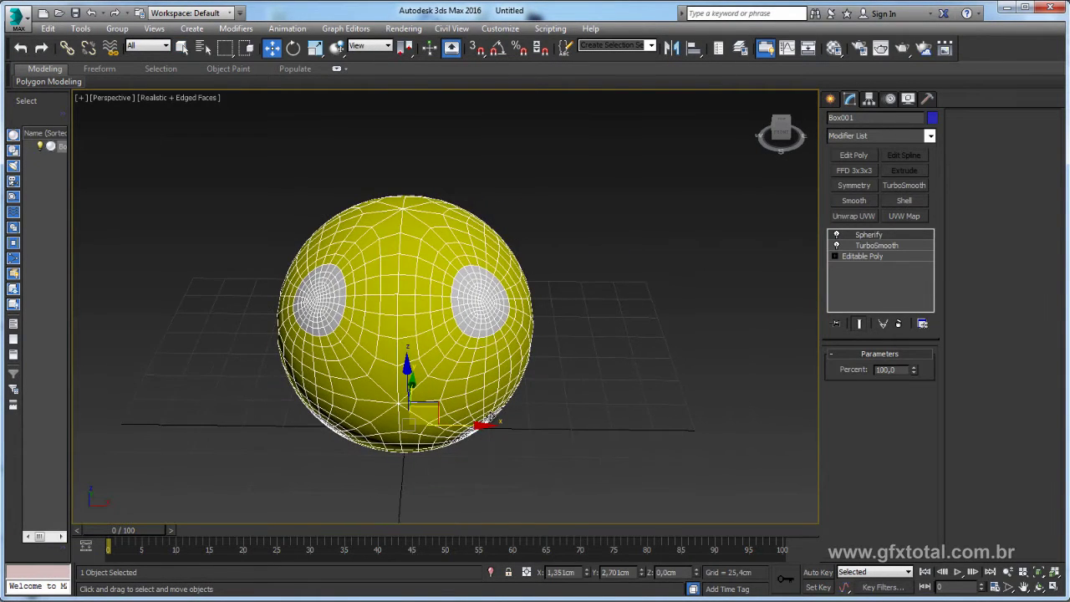
shift+drag(492, 418, 759, 427)
click(541, 366)
middle_drag(541, 365, 289, 361)
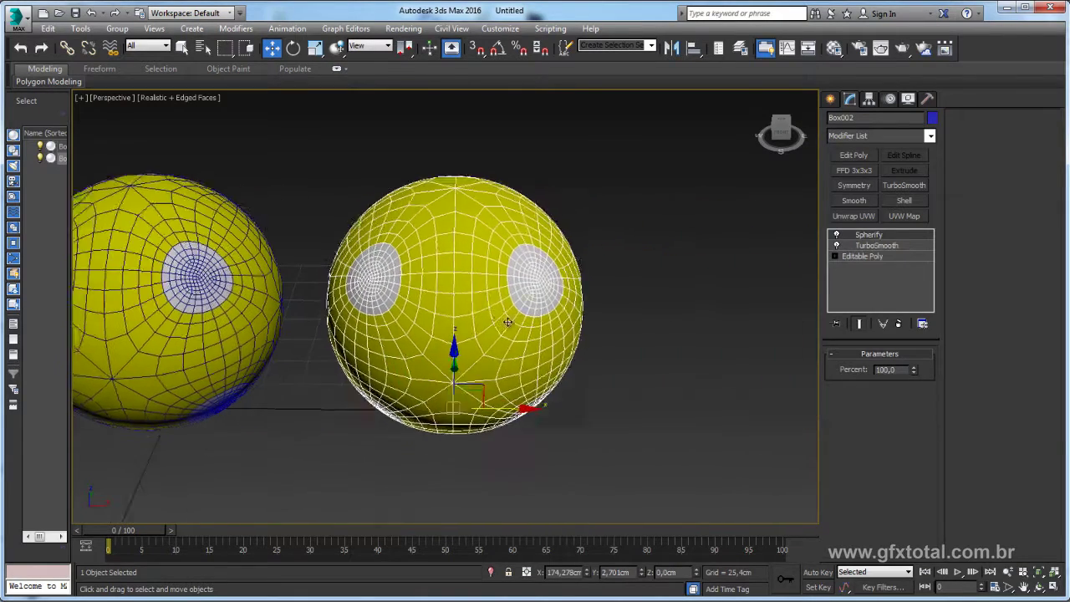
Convert Box002 to Editable Poly, then invert, grow twice and shrink its polygon selection.
right_click(460, 293)
click(632, 437)
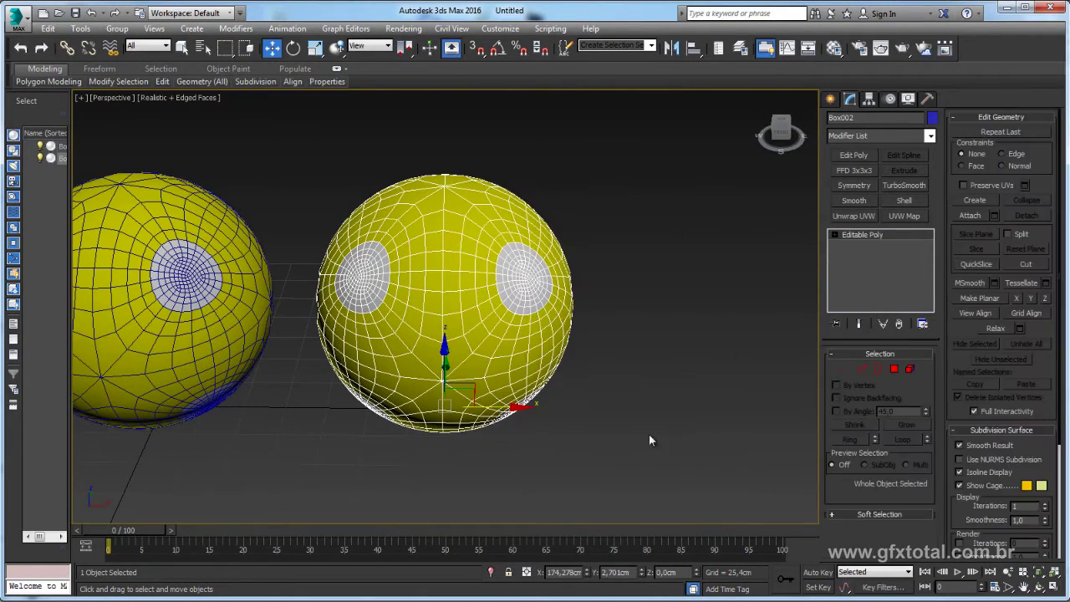
click(894, 369)
key(ctrl+i)
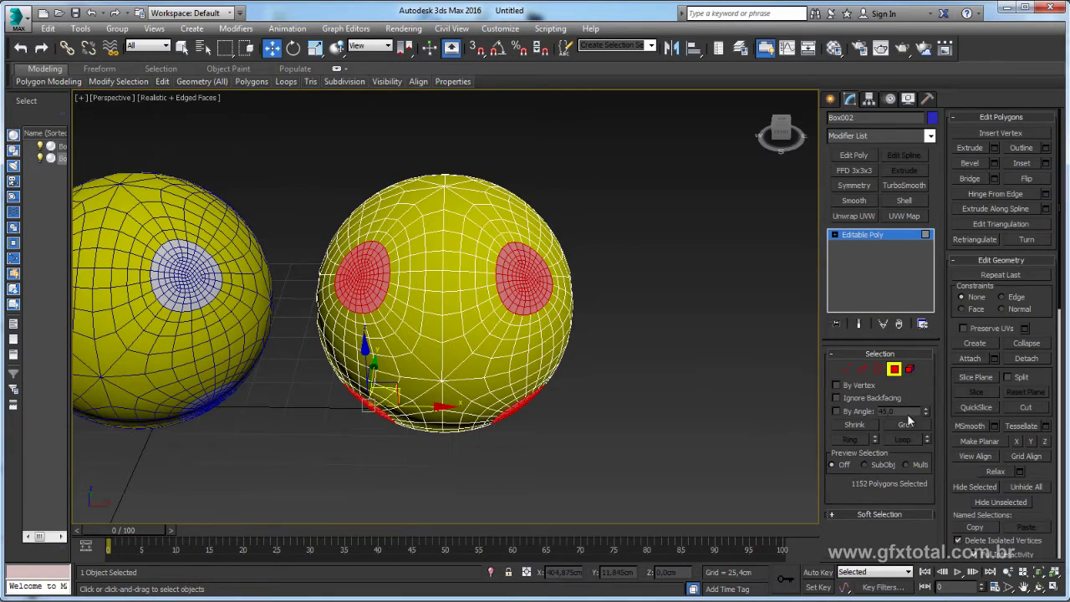
click(906, 425)
click(906, 426)
alt+middle_drag(673, 311, 639, 308)
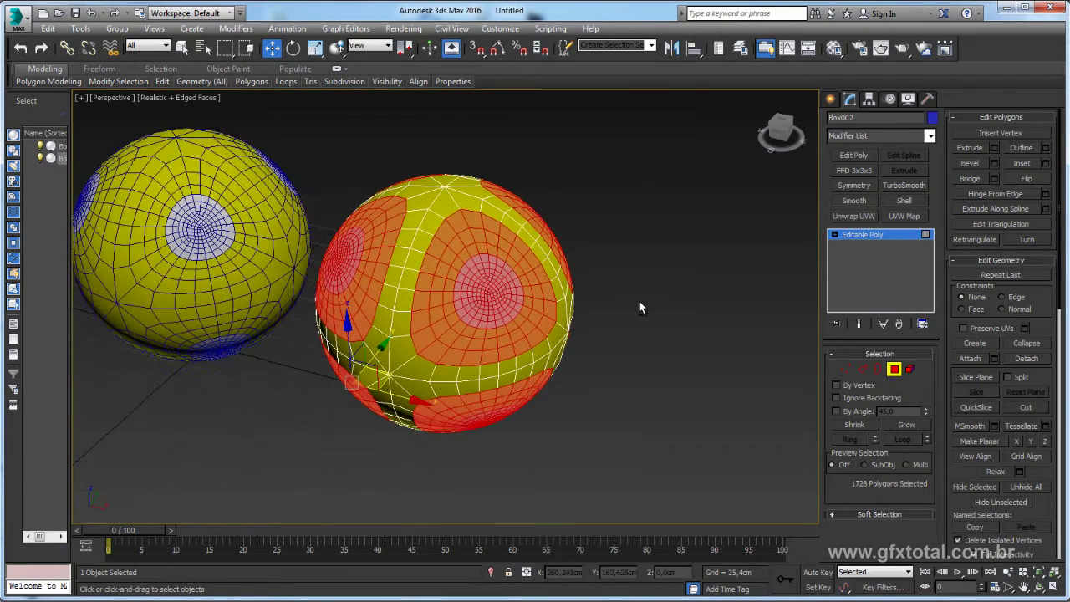
click(853, 425)
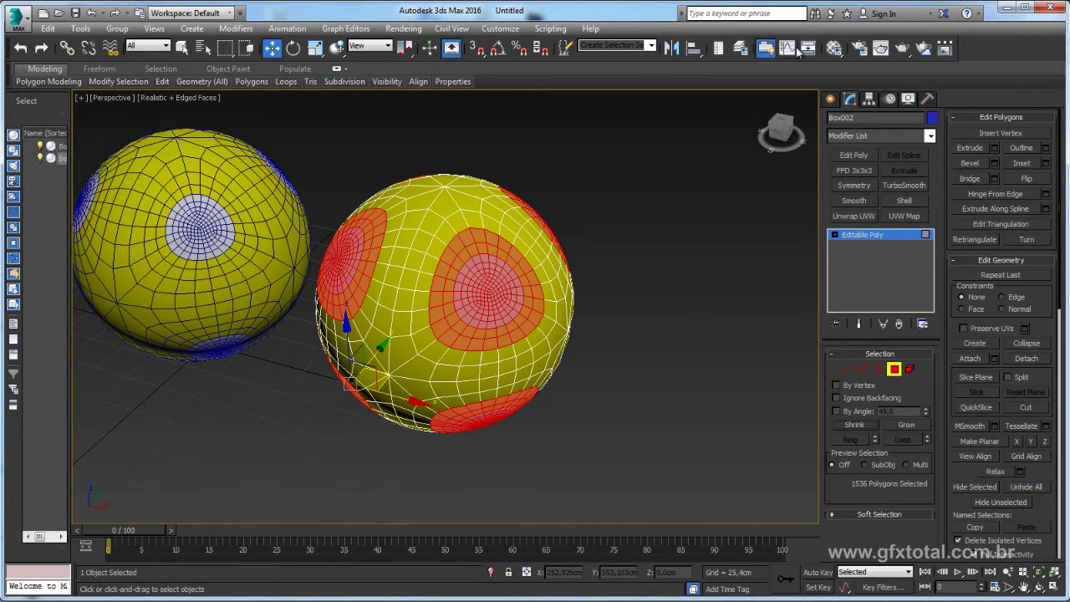
Drag a material from the Material Editor onto the selected polygons.
click(834, 48)
drag(534, 248, 512, 274)
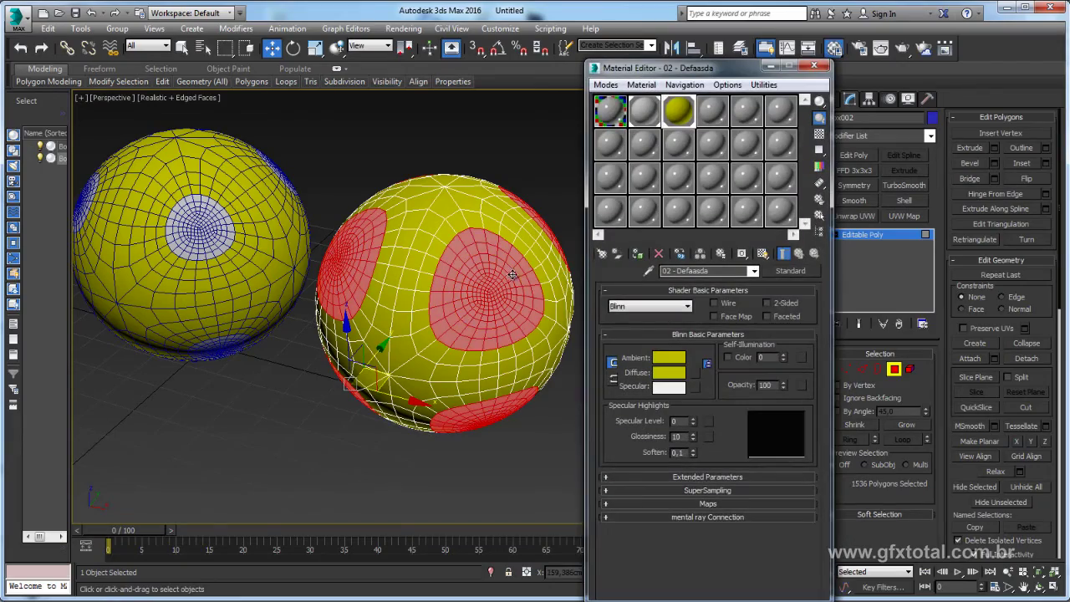
click(814, 65)
Toggle the left sphere's Spherify and TurboSmooth modifiers off and back on to compare.
click(719, 272)
mouse_move(719, 272)
alt+middle_down()
mouse_move(691, 343)
mouse_move(477, 257)
mouse_move(567, 227)
mouse_move(568, 79)
mouse_move(567, 205)
mouse_move(543, 262)
mouse_move(600, 197)
alt+middle_up()
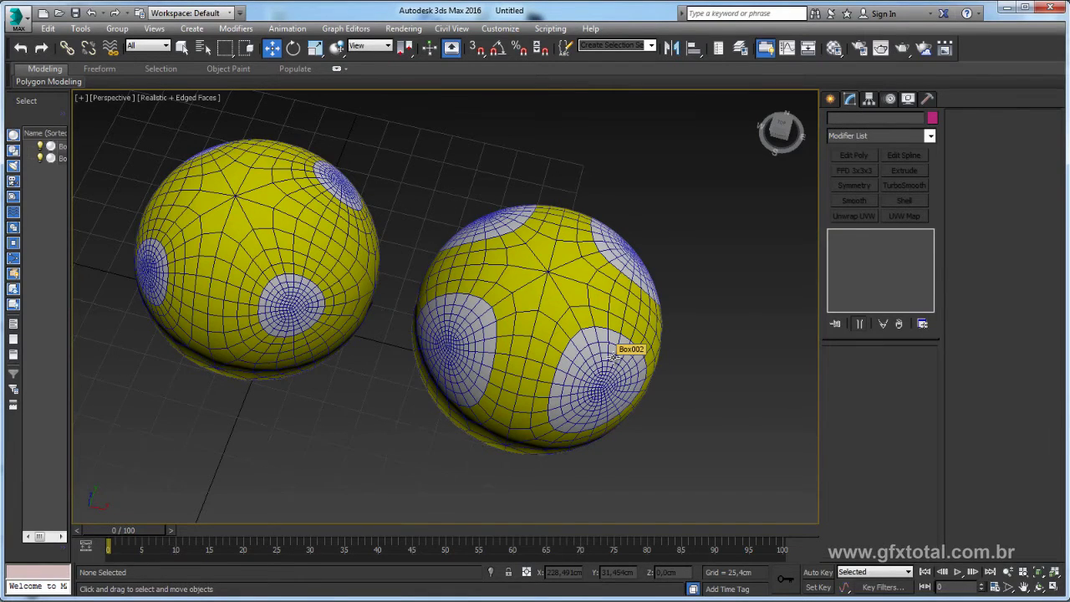
middle_drag(613, 355, 730, 365)
click(328, 272)
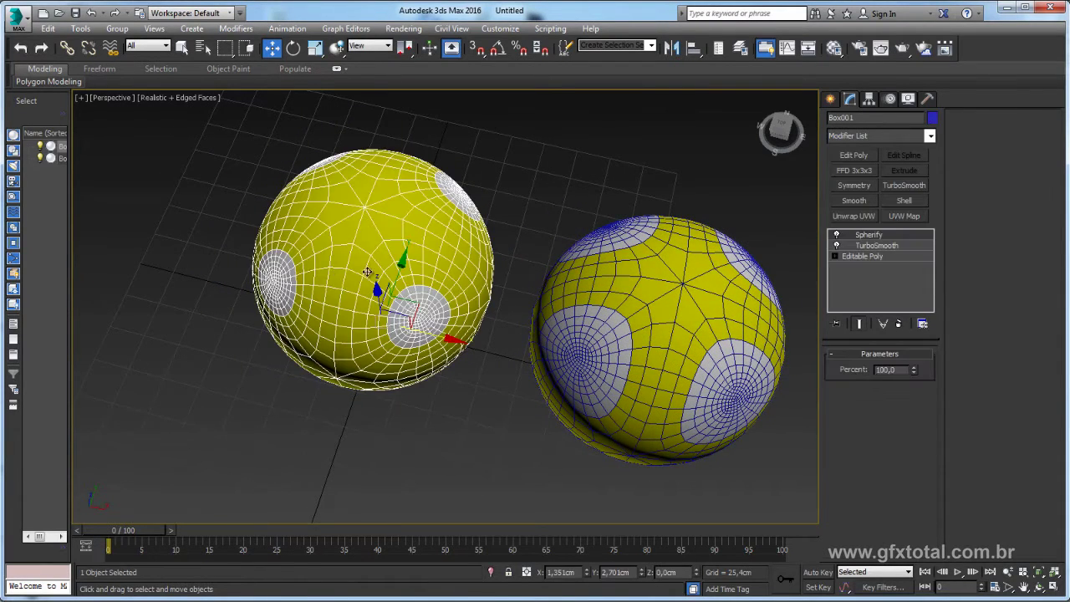
click(837, 235)
click(837, 245)
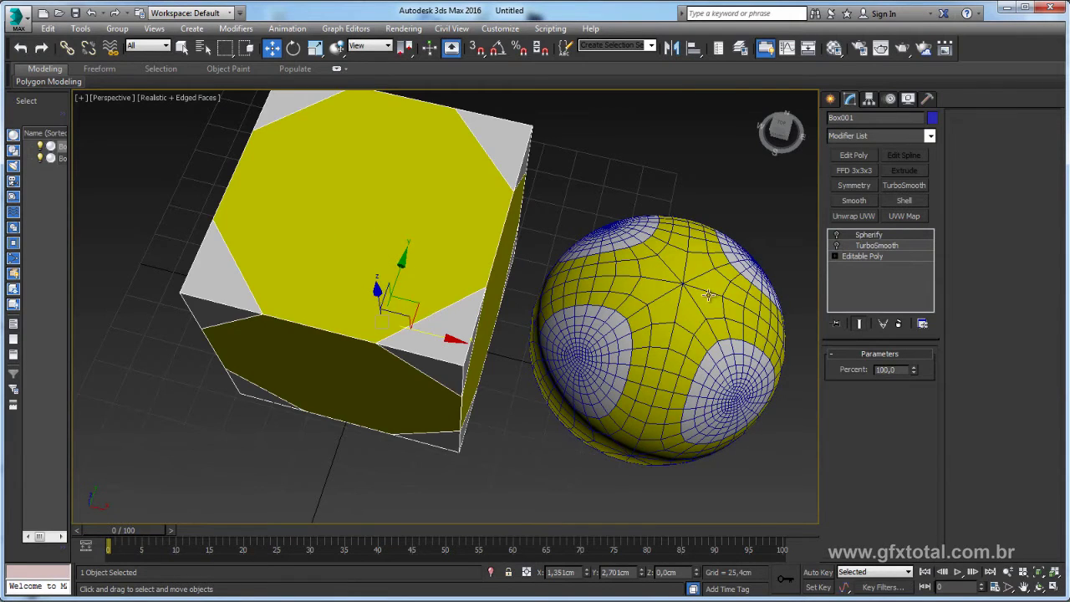
scroll(468, 313, down, 3)
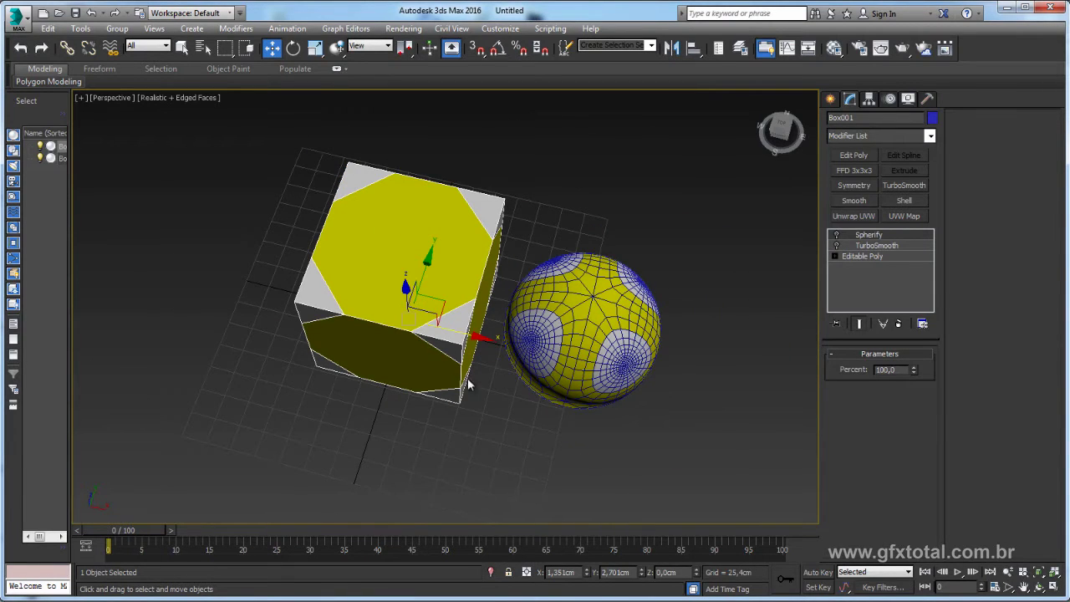
click(837, 245)
click(837, 235)
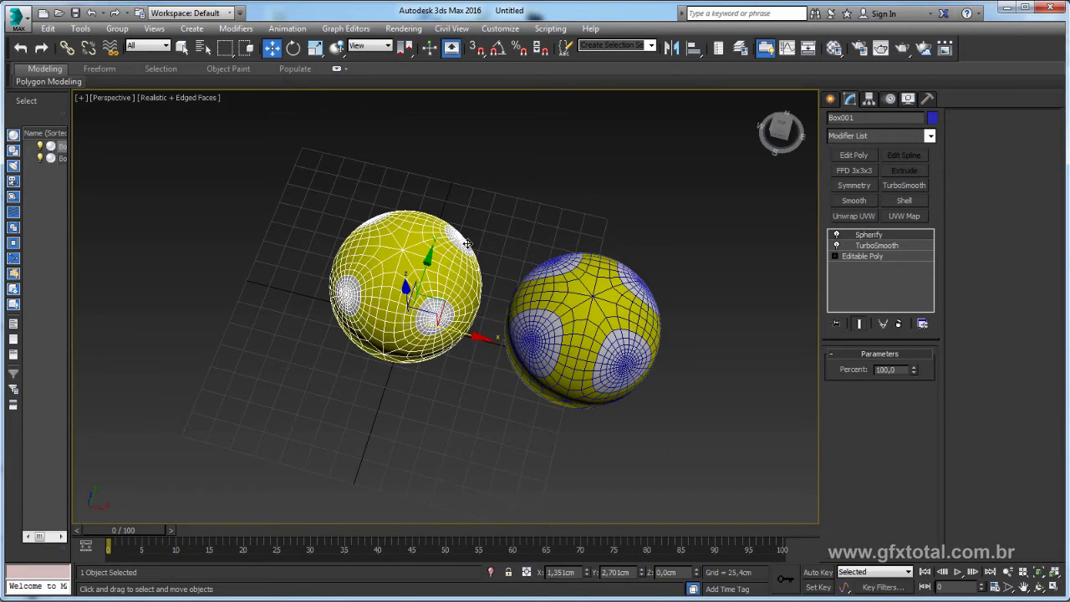
Window-select and delete the right sphere, then the remaining one.
drag(559, 197, 703, 397)
key(Delete)
drag(592, 241, 418, 311)
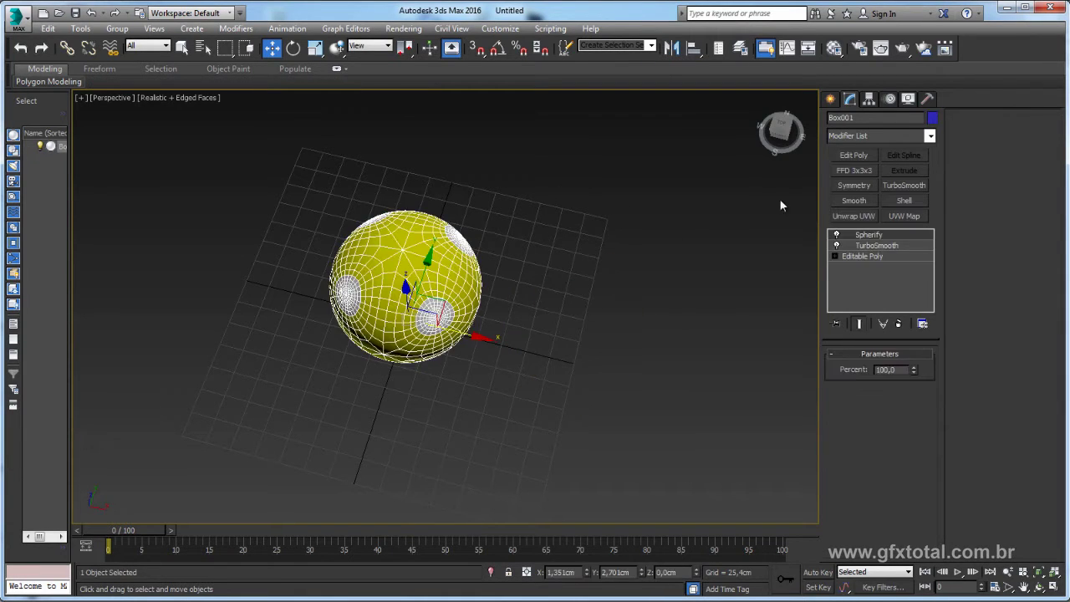
key(Delete)
Draw a cone at the grid centre, tapering its top radius to zero.
alt+middle_drag(562, 356, 588, 264)
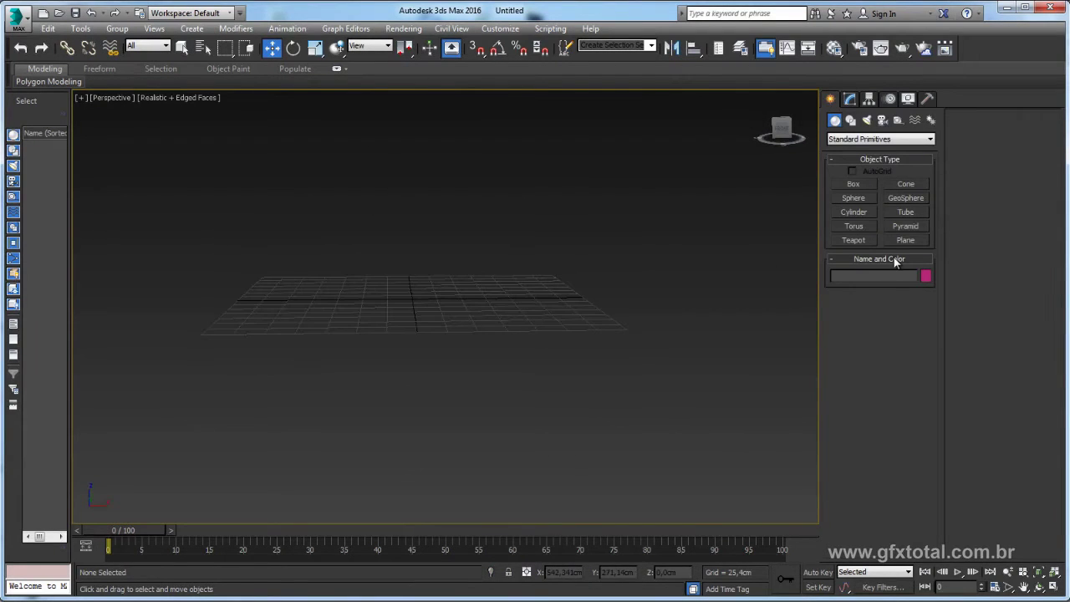
alt+middle_drag(681, 265, 717, 287)
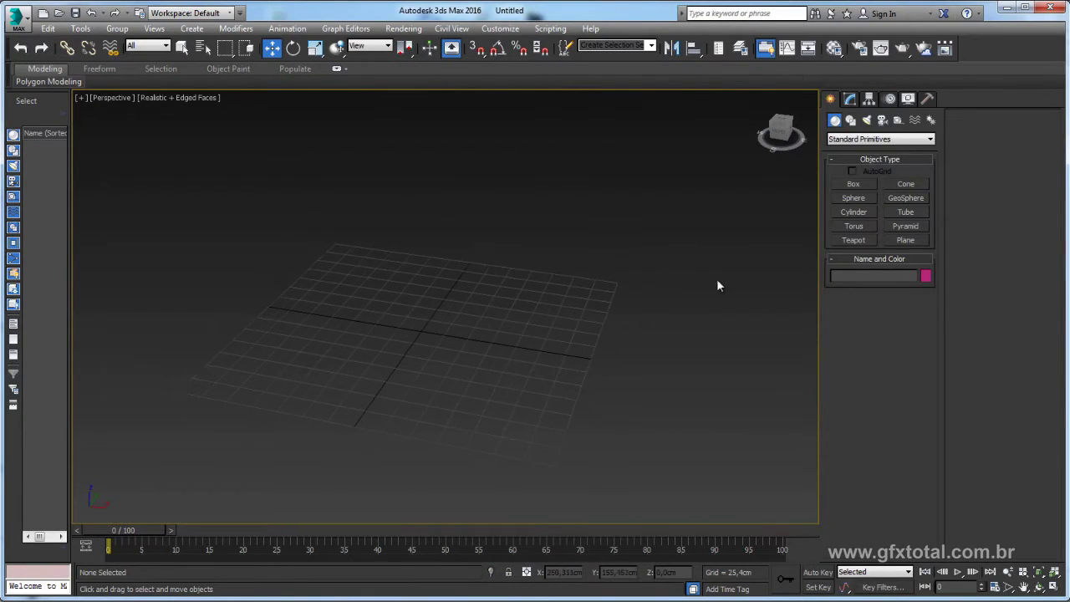
click(906, 184)
drag(423, 329, 515, 355)
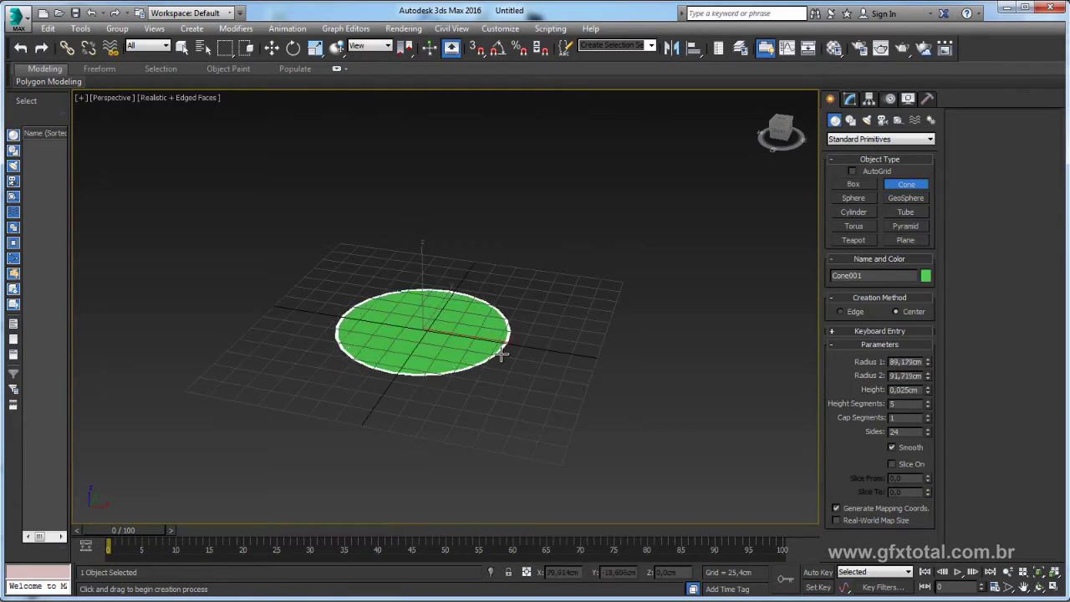
click(496, 194)
click(591, 312)
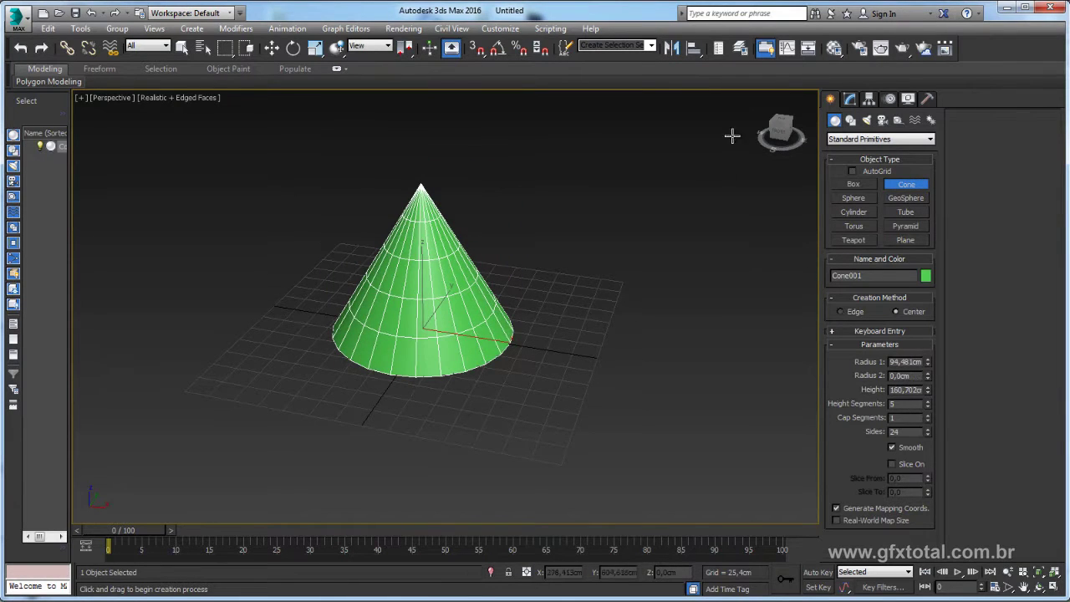
Set the cone's Height Segments to 1 and Sides to 3, forming a three-sided pyramid.
click(851, 99)
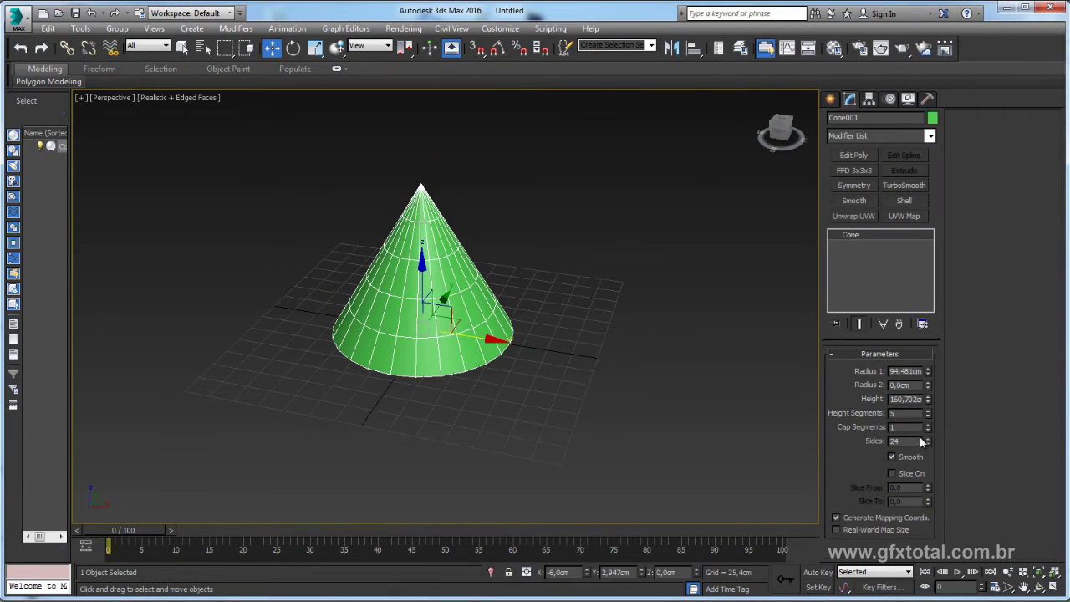
text(1)
key(Return)
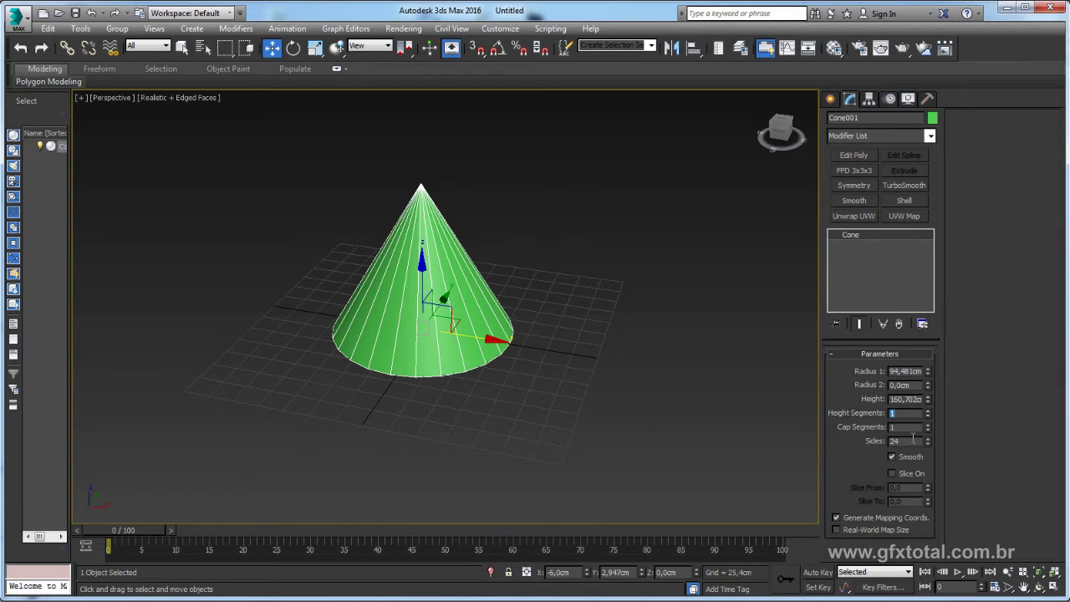
text(4)
key(Return)
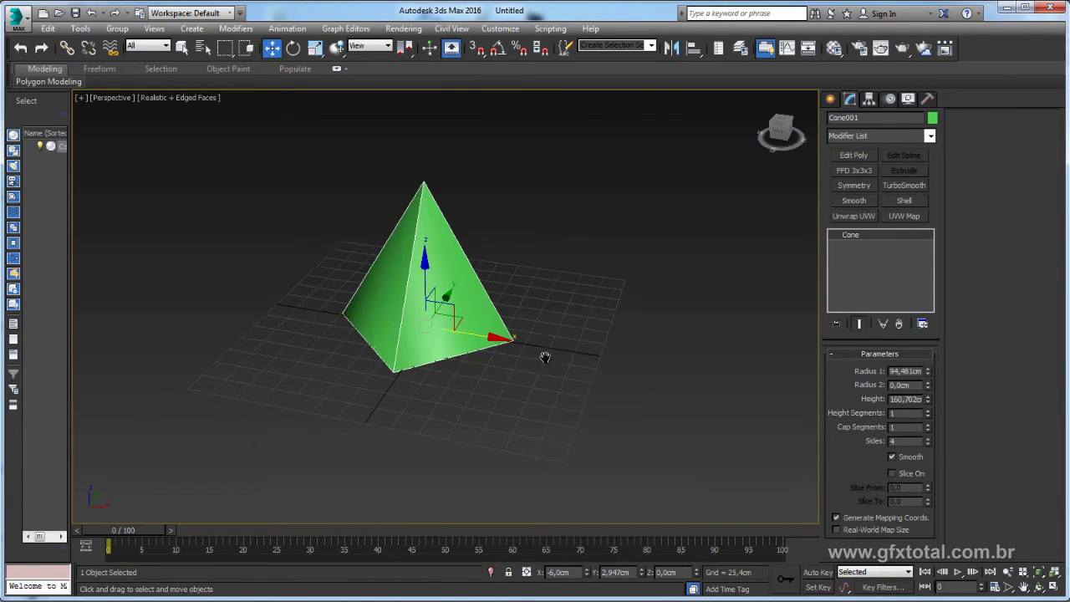
mouse_move(544, 354)
alt+middle_down()
mouse_move(530, 266)
mouse_move(573, 299)
mouse_move(537, 271)
mouse_move(519, 290)
mouse_move(515, 239)
mouse_move(510, 247)
alt+middle_up()
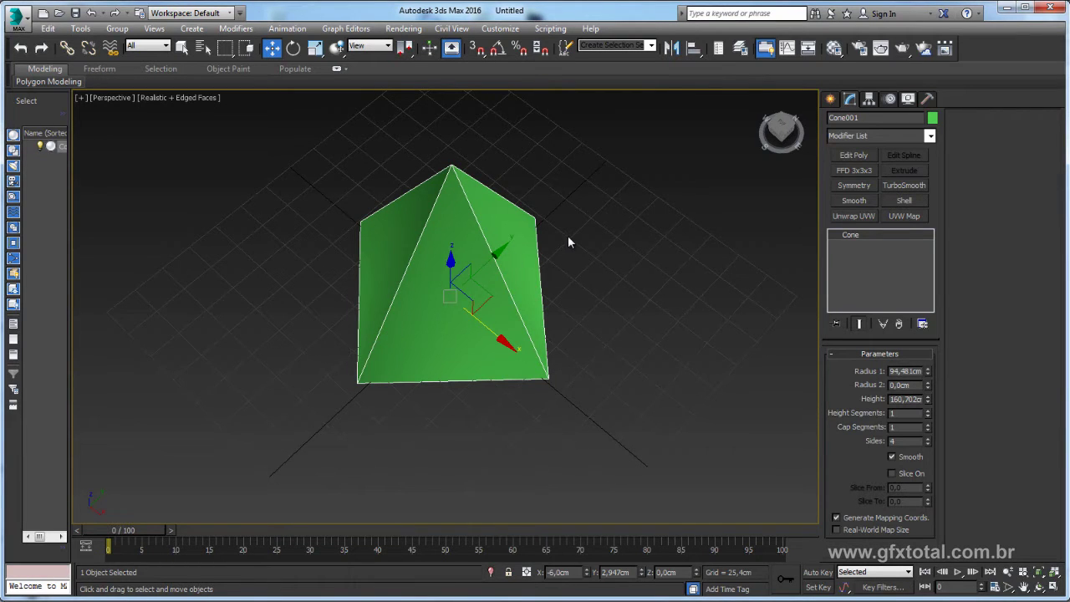
alt+middle_drag(596, 218, 597, 264)
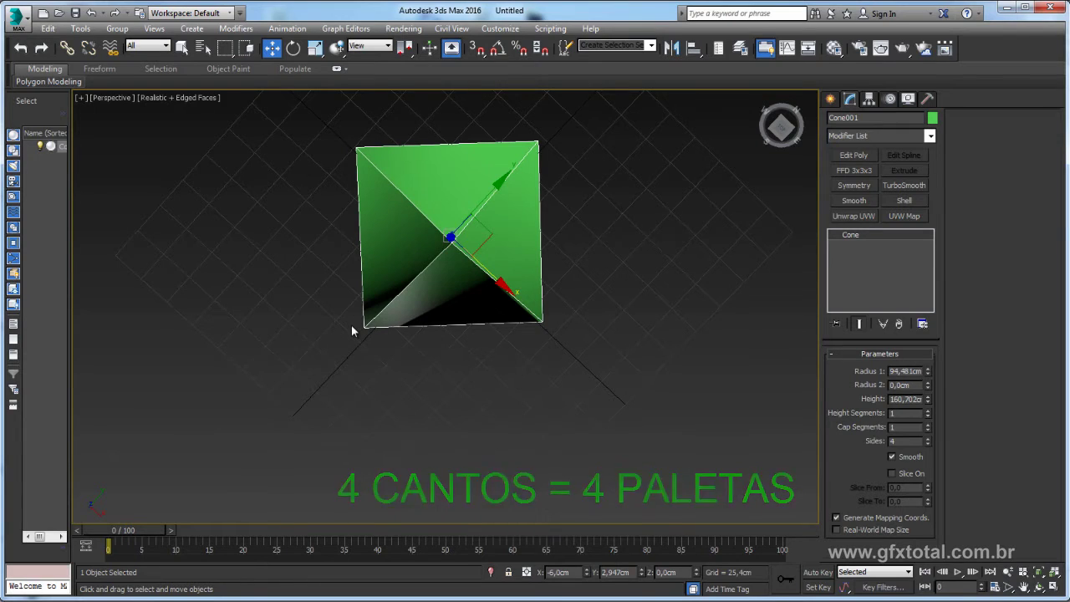
click(927, 445)
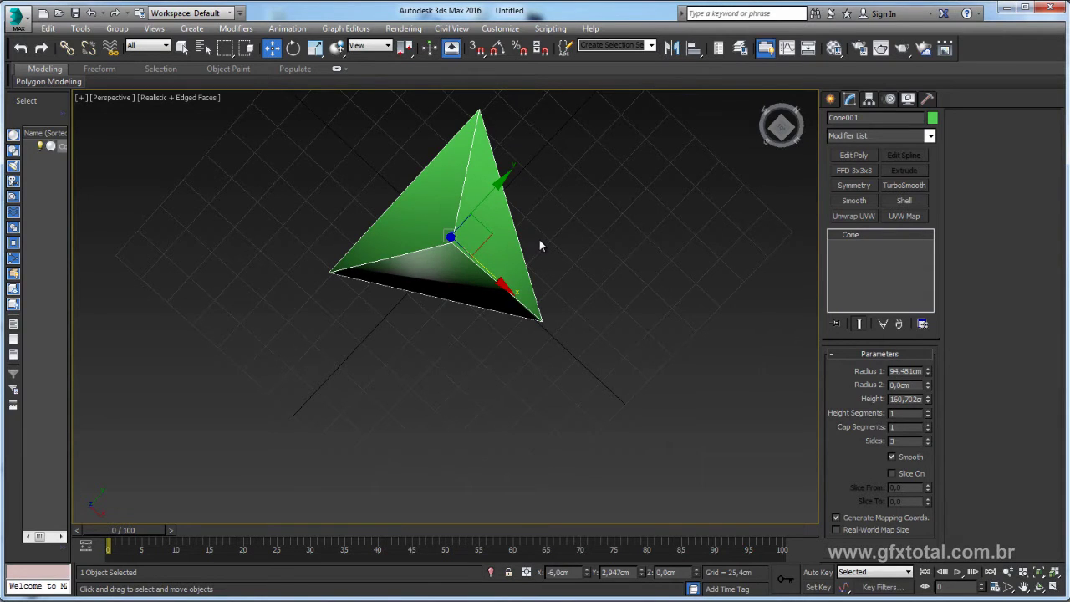
mouse_move(543, 304)
alt+middle_down()
mouse_move(552, 259)
mouse_move(582, 211)
alt+middle_up()
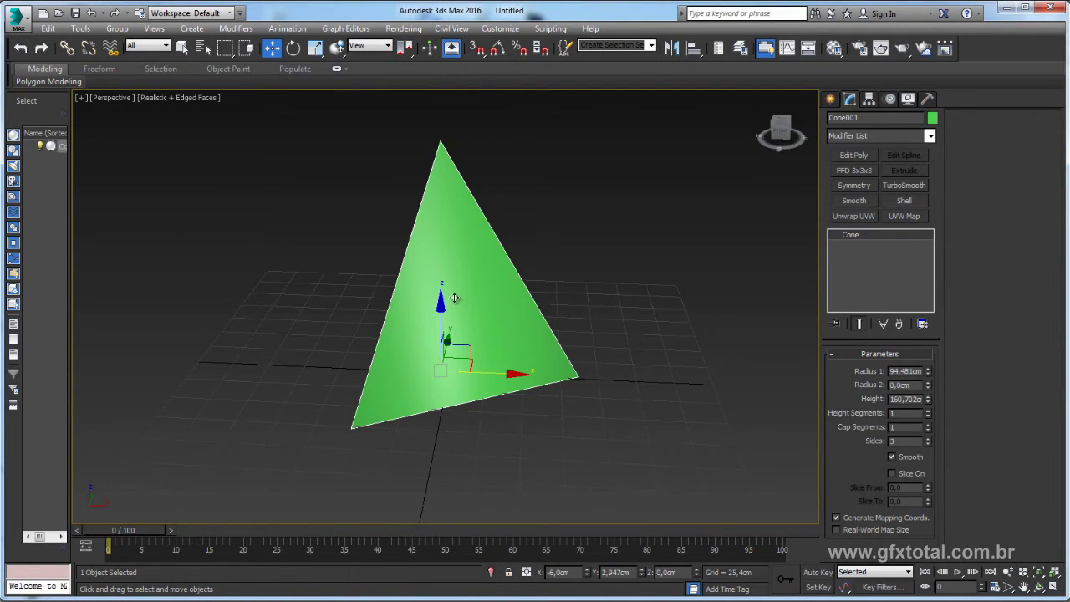
alt+middle_drag(455, 297, 540, 304)
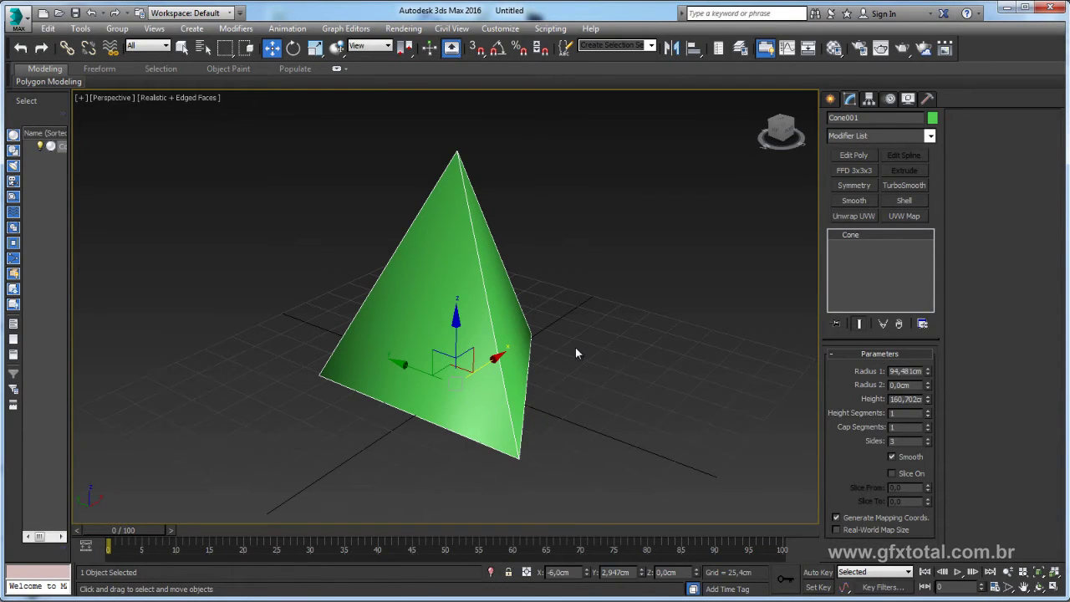
alt+middle_drag(585, 351, 804, 361)
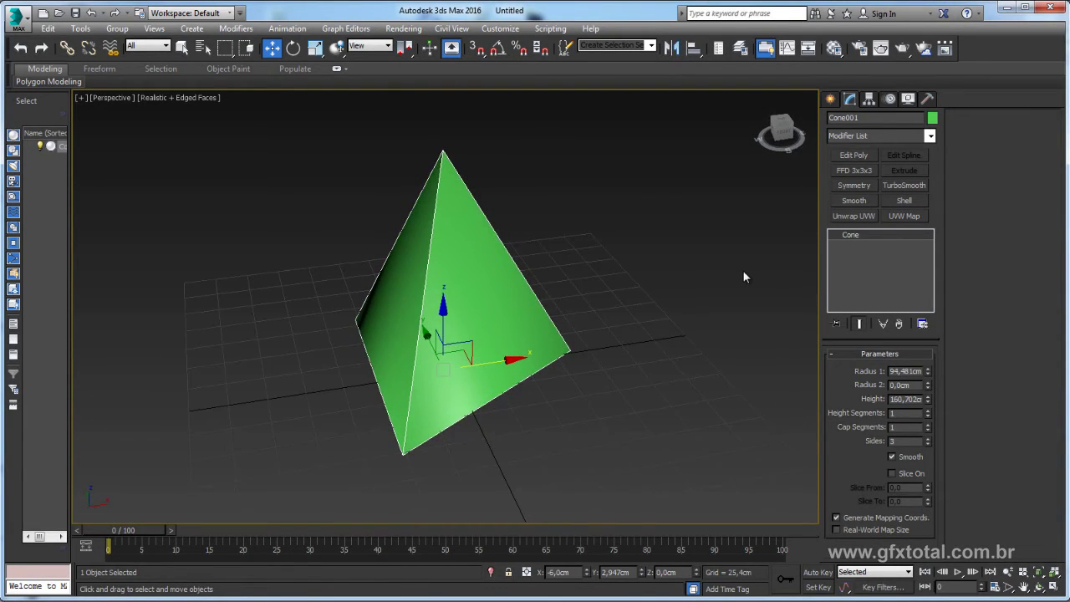
Measure the cone's edges with a Tape helper, using vertex snapping.
click(830, 99)
click(898, 120)
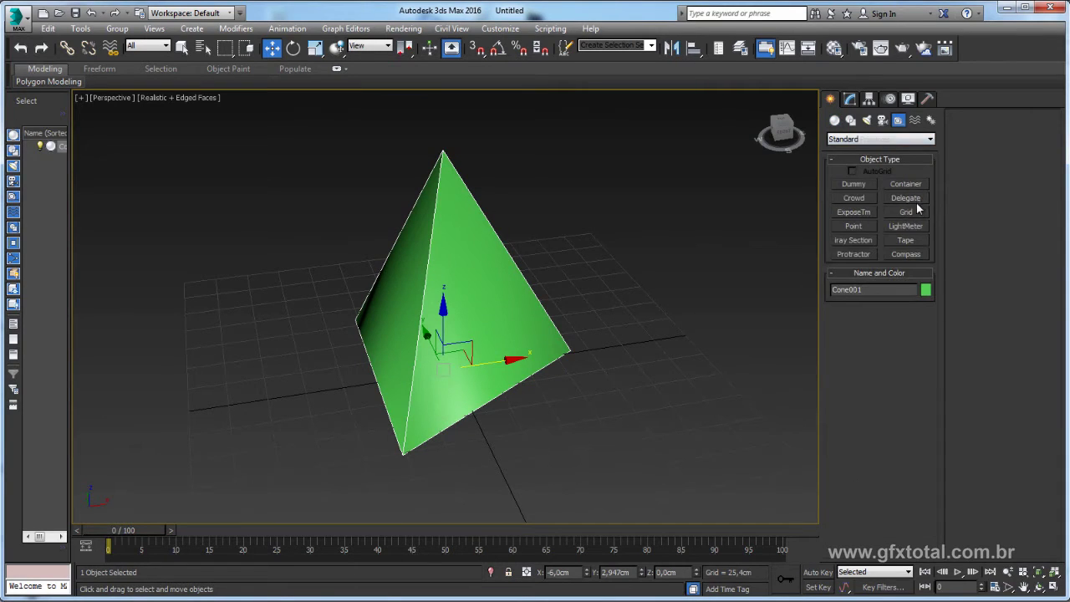
click(909, 242)
key(s)
drag(404, 455, 570, 348)
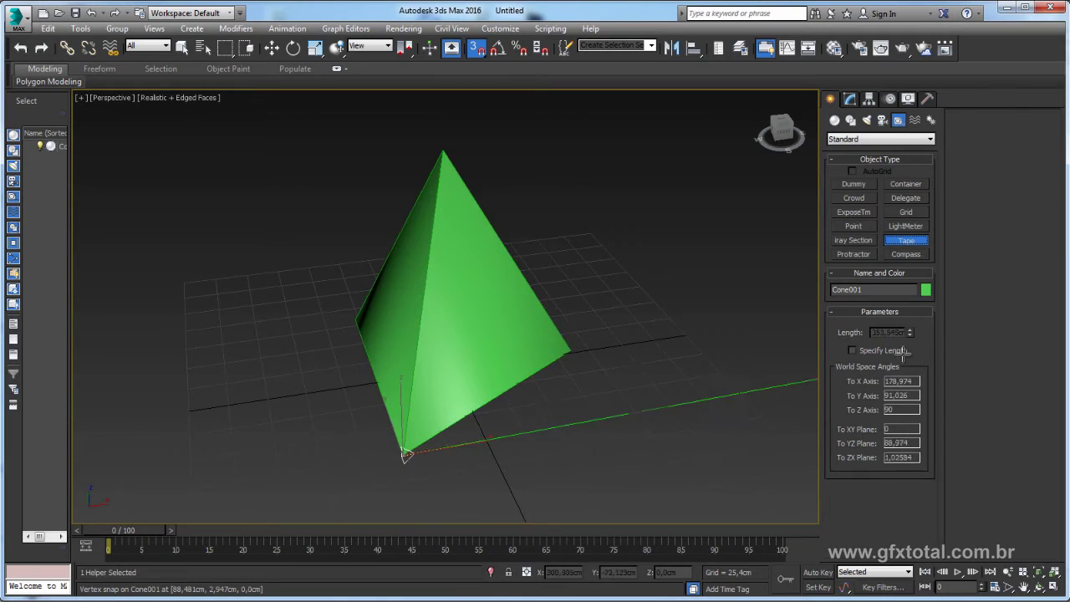
drag(571, 348, 443, 150)
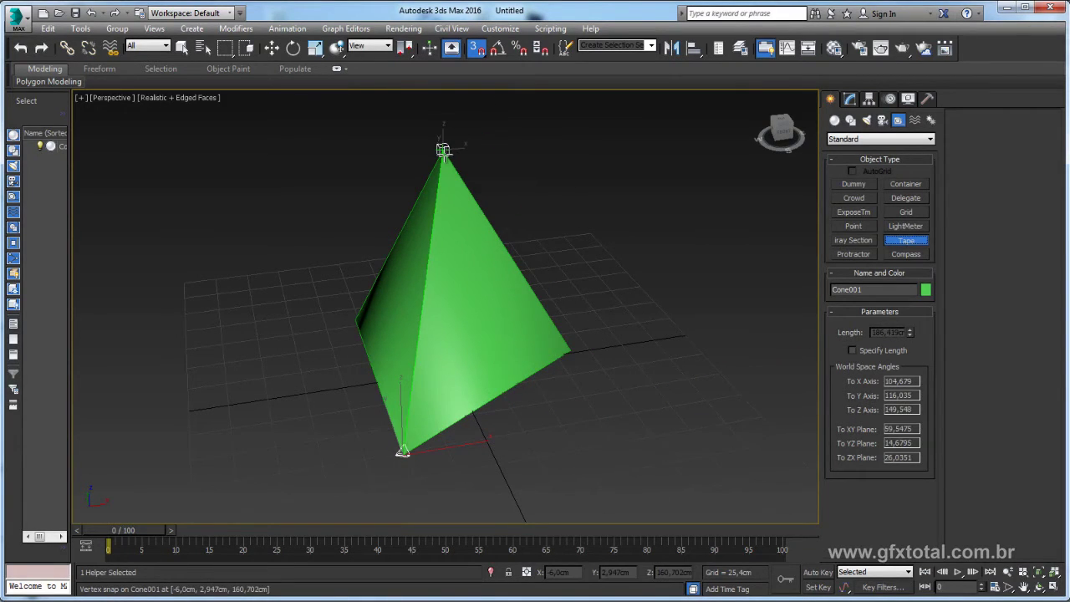
mouse_move(443, 149)
mouse_down()
mouse_move(353, 318)
mouse_move(253, 274)
mouse_up()
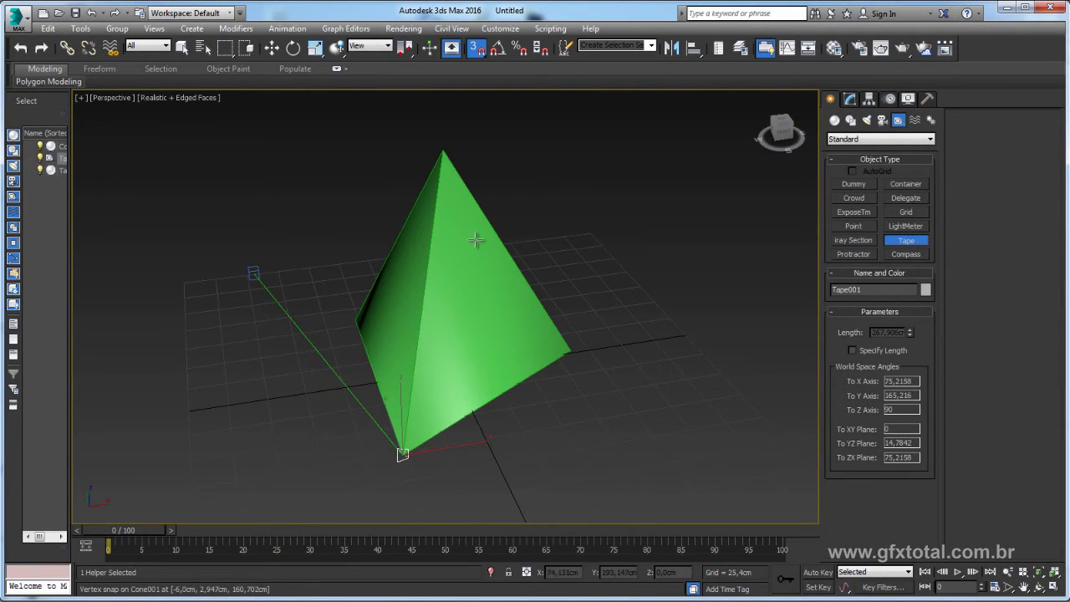
right_click(502, 236)
Delete the measuring tape and the cone.
key(w)
click(461, 357)
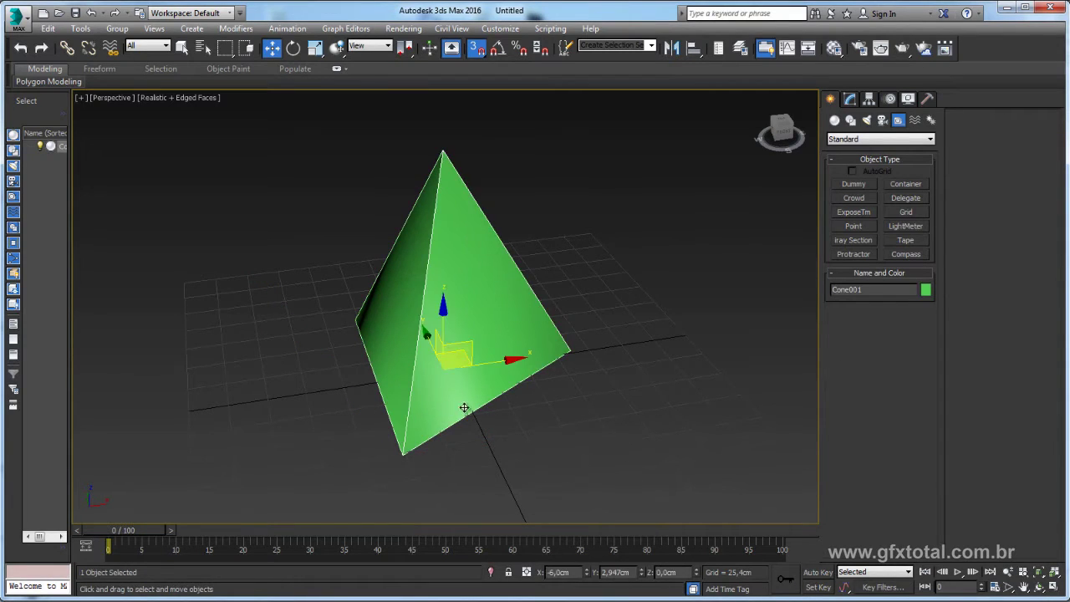
key(Delete)
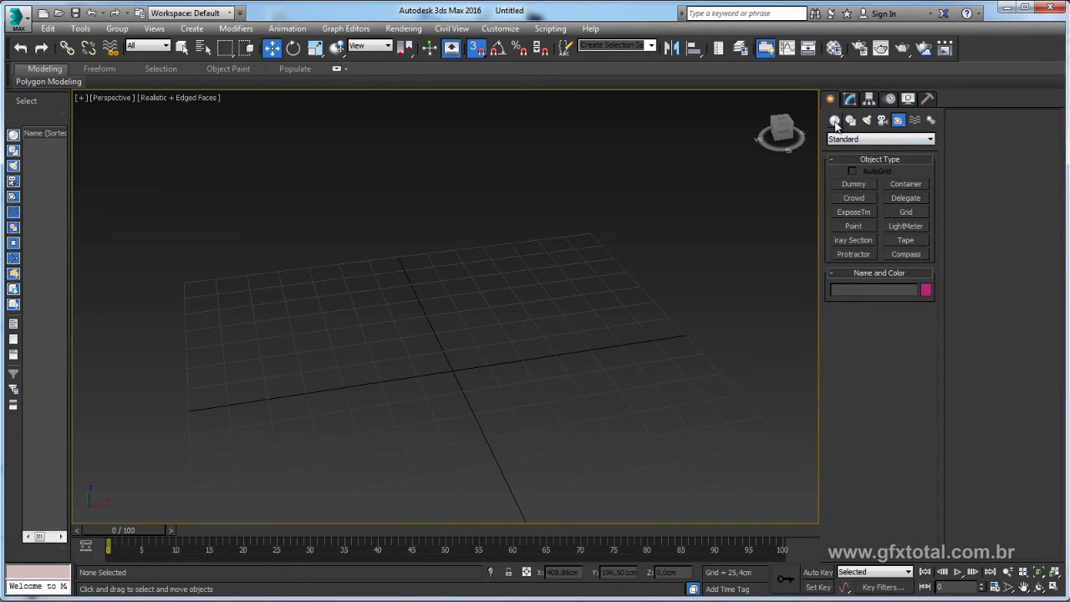
Draw a Tetra-family Hedra from Extended Primitives at the grid centre, radius about 107.9 cm.
click(836, 122)
click(866, 140)
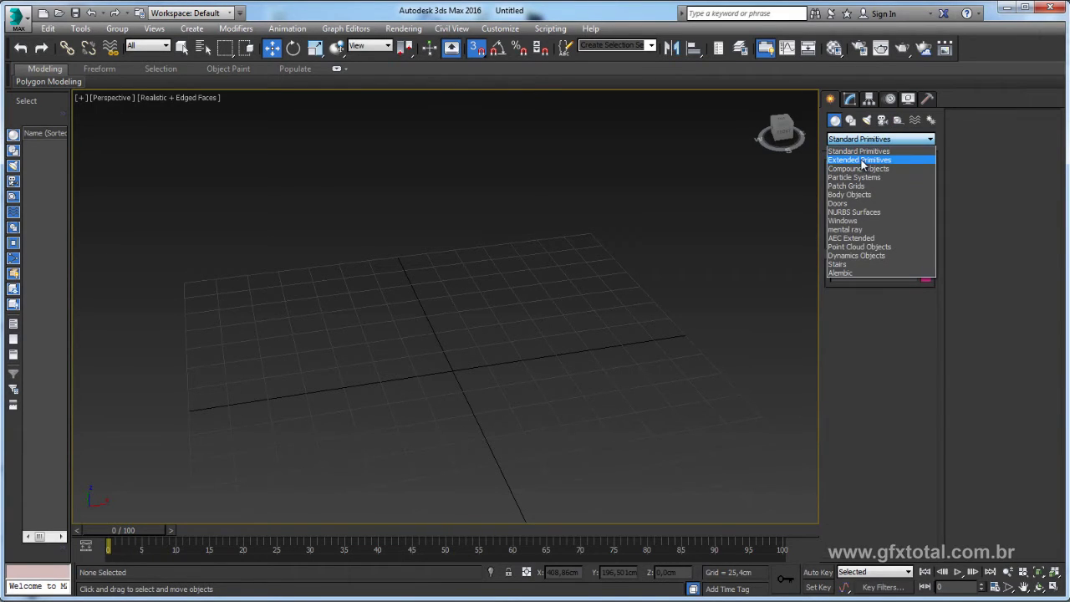
click(863, 160)
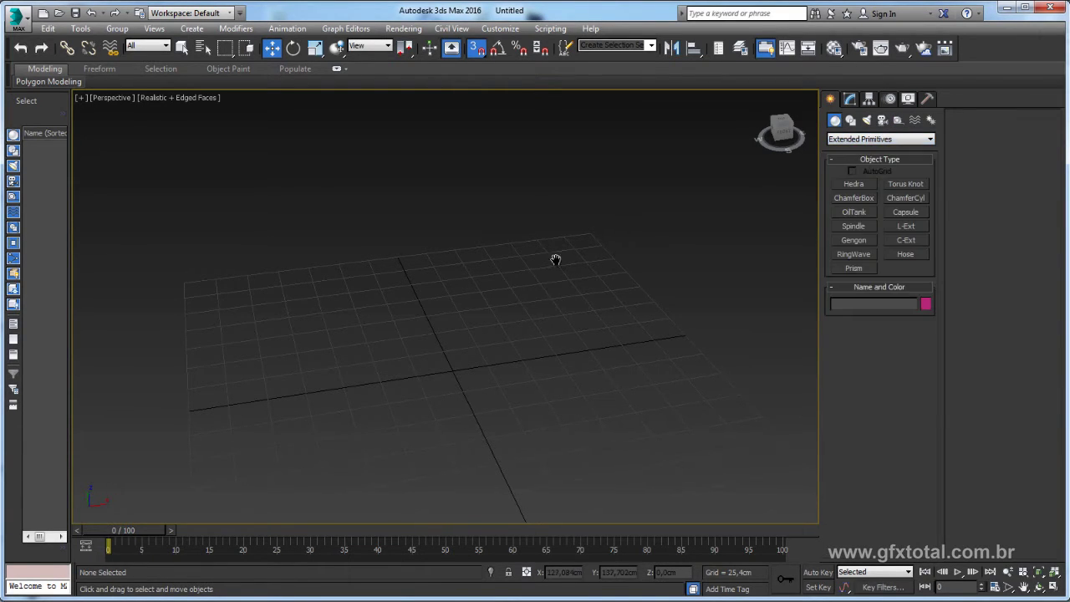
middle_drag(555, 260, 566, 205)
click(856, 184)
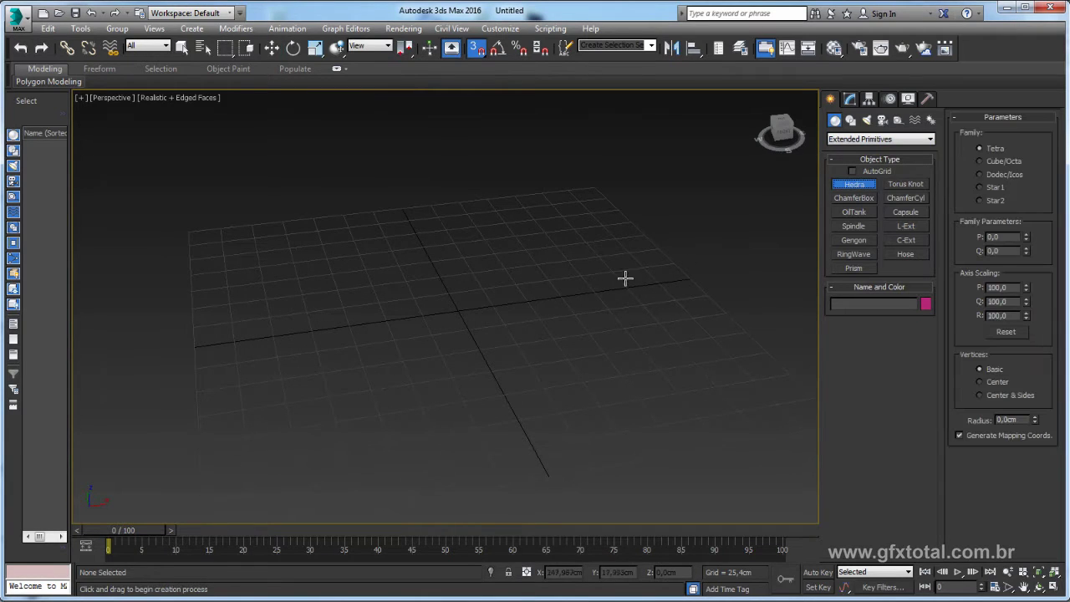
drag(460, 311, 590, 381)
key(w)
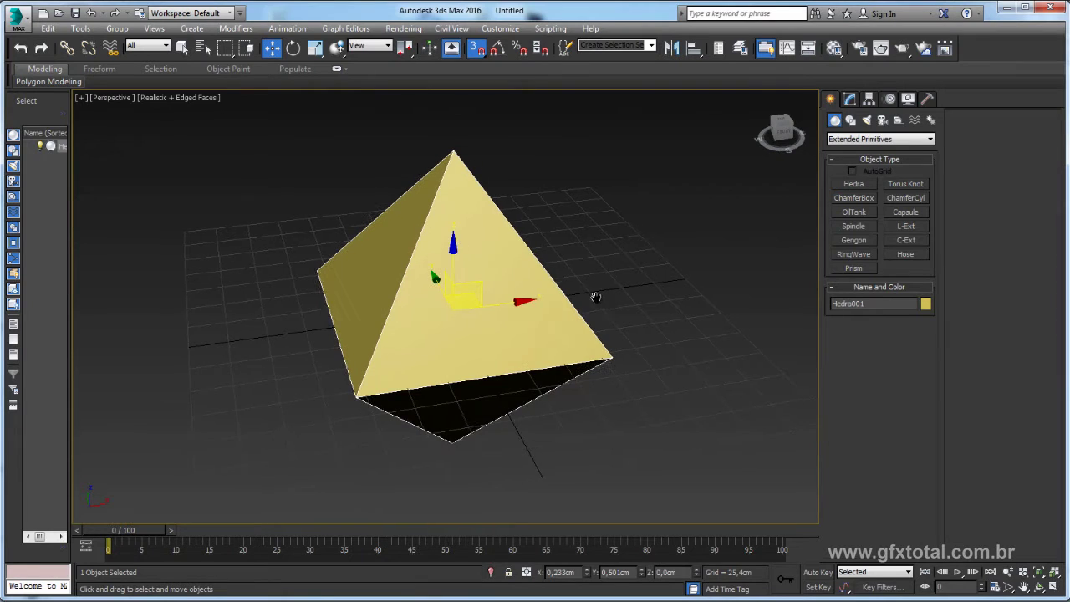
middle_drag(593, 299, 572, 298)
Drag Hedra001's P and Q spinners in the Modify panel to end at P 1.0, Q 0.0.
click(850, 98)
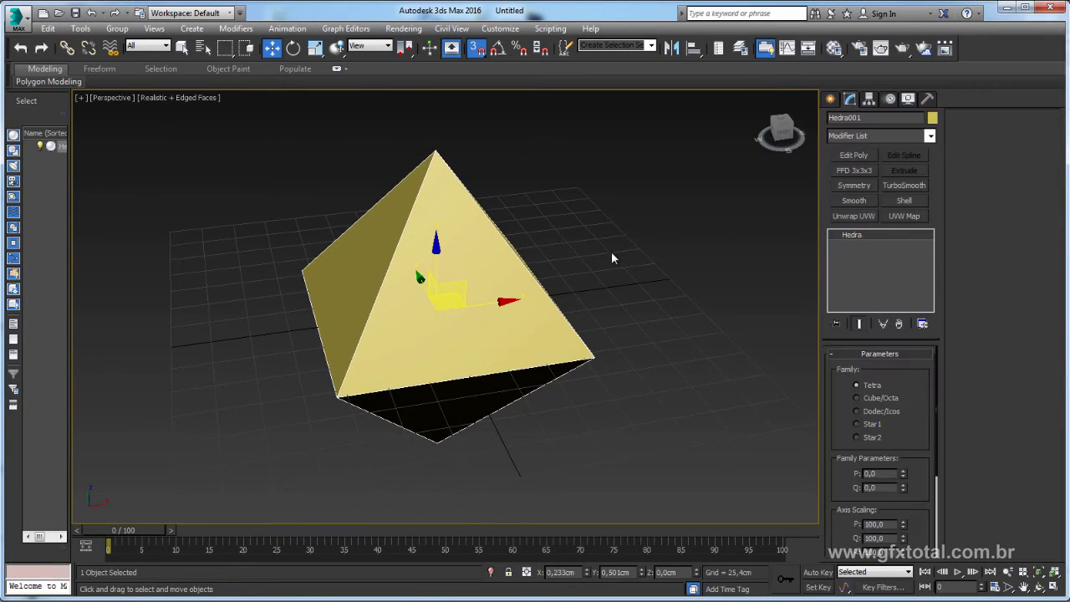
mouse_move(611, 256)
alt+middle_down()
mouse_move(624, 250)
mouse_move(617, 301)
mouse_move(630, 291)
alt+middle_up()
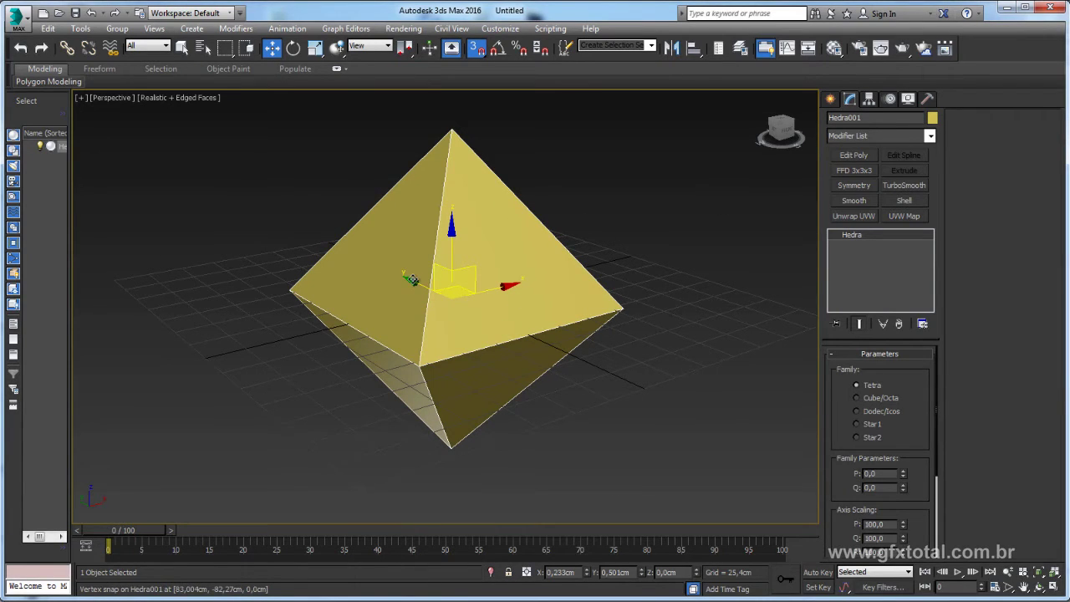
middle_drag(488, 341, 799, 413)
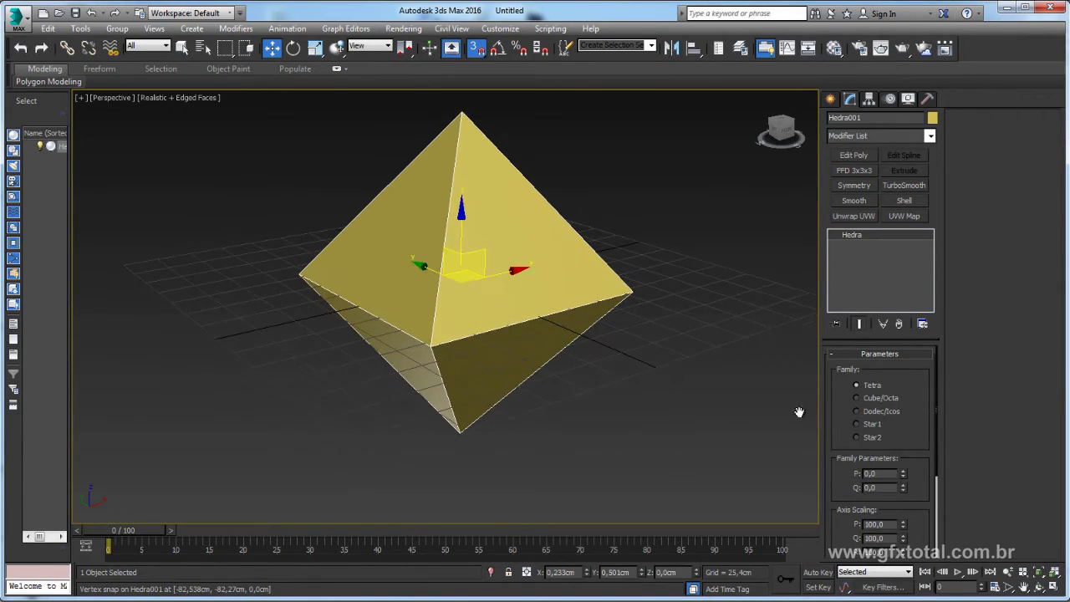
scroll(934, 452, down, 2)
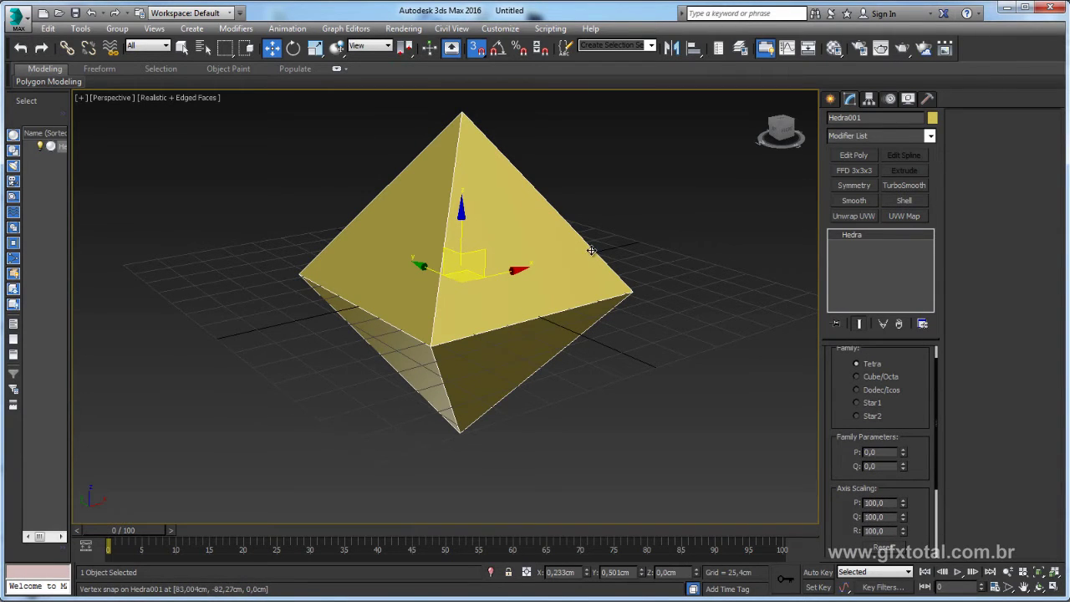
mouse_move(590, 251)
alt+middle_down()
mouse_move(632, 291)
mouse_move(538, 335)
alt+middle_up()
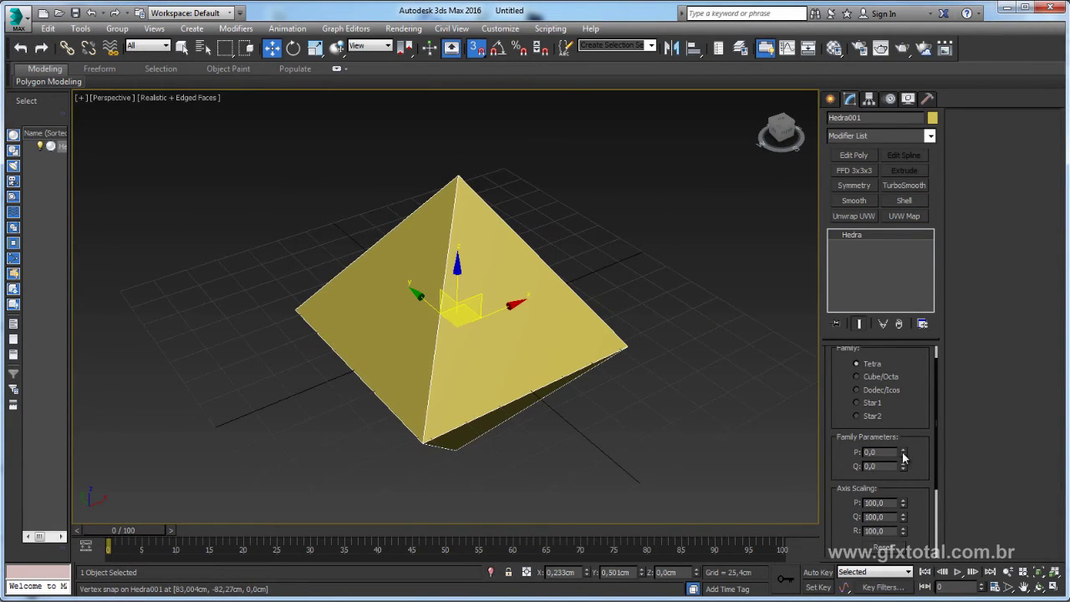
mouse_move(904, 456)
mouse_down()
mouse_move(904, 436)
mouse_move(904, 454)
mouse_up()
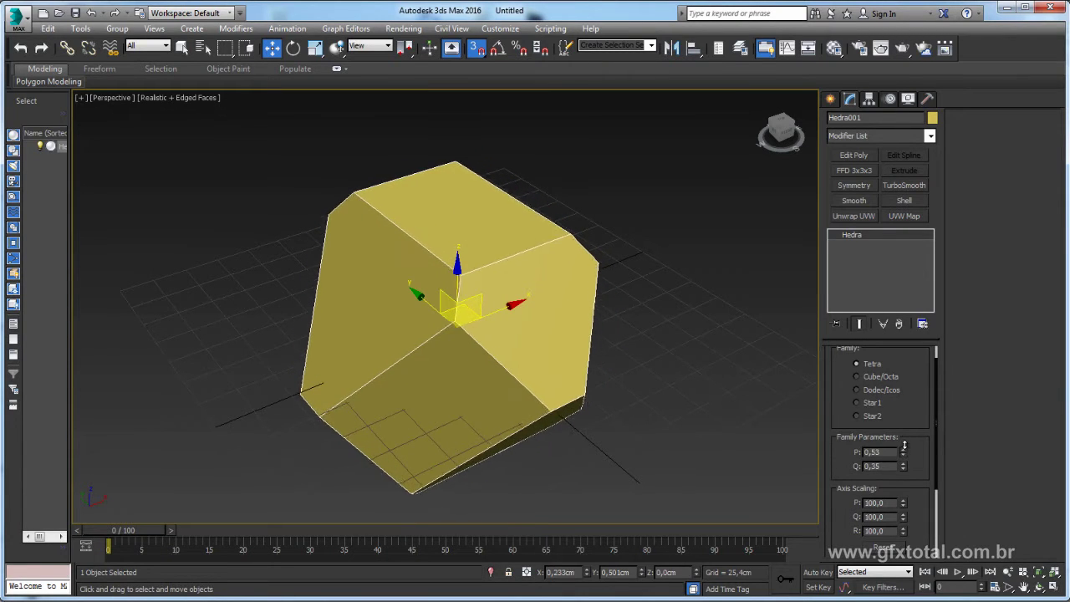
alt+middle_drag(715, 436, 728, 421)
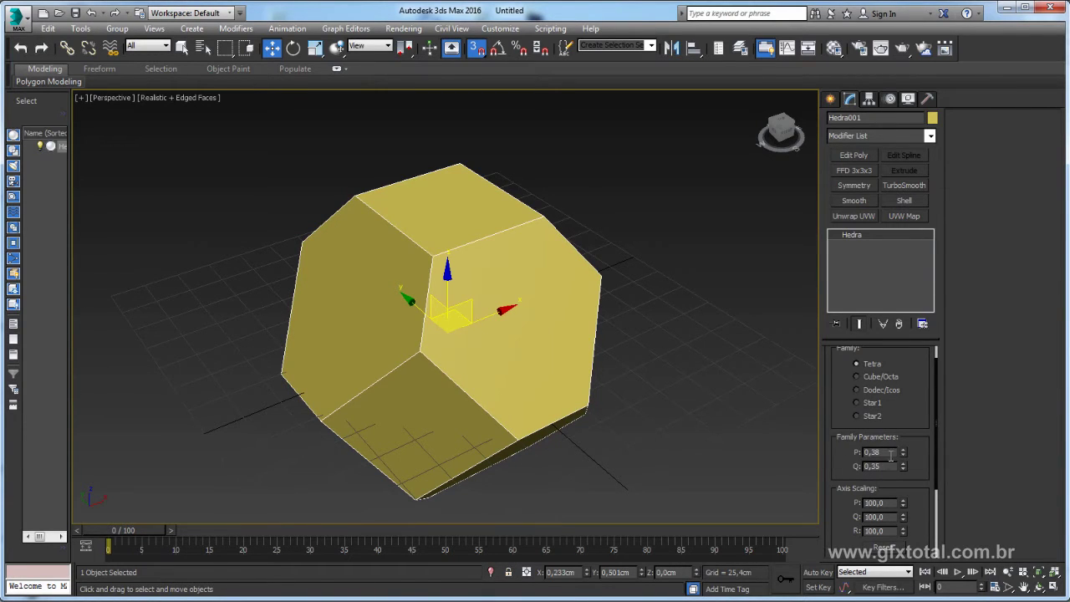
drag(903, 452, 900, 326)
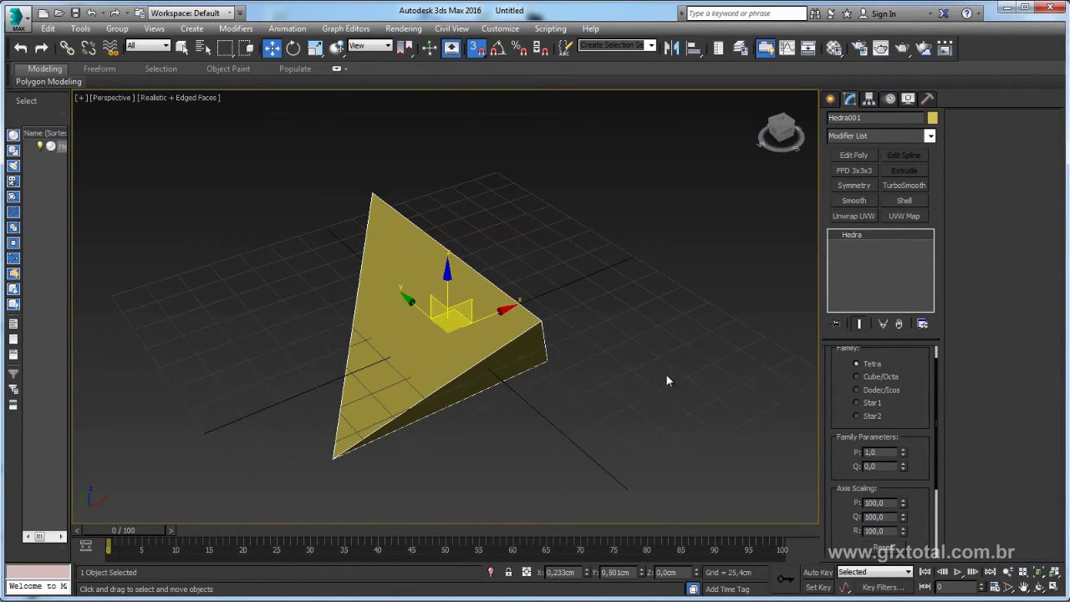
mouse_move(664, 382)
alt+middle_down()
mouse_move(669, 399)
mouse_move(545, 371)
mouse_move(550, 309)
mouse_move(686, 289)
mouse_move(731, 306)
mouse_move(710, 361)
mouse_move(566, 394)
mouse_move(602, 469)
mouse_move(577, 392)
mouse_move(595, 415)
mouse_move(583, 435)
mouse_move(594, 418)
alt+middle_up()
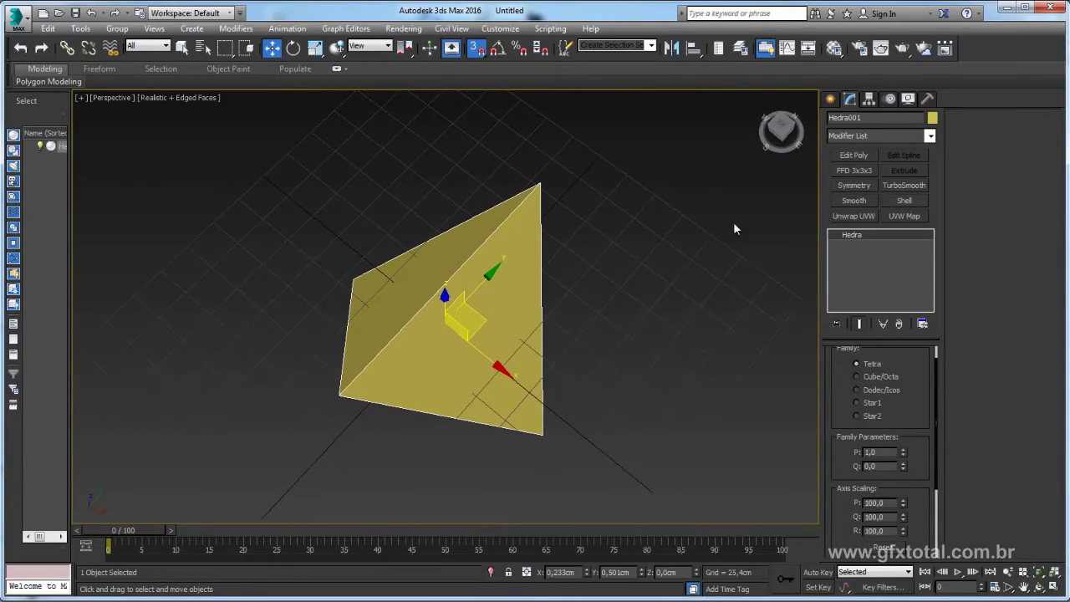
Measure Hedra001's edges with a snapped Tape helper.
click(831, 100)
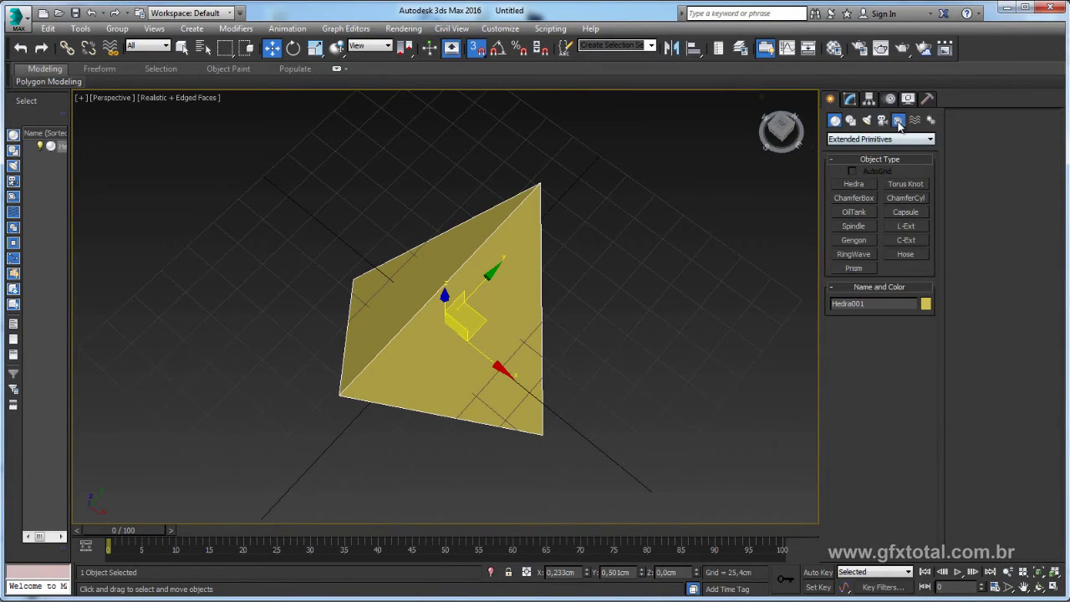
click(898, 120)
click(916, 241)
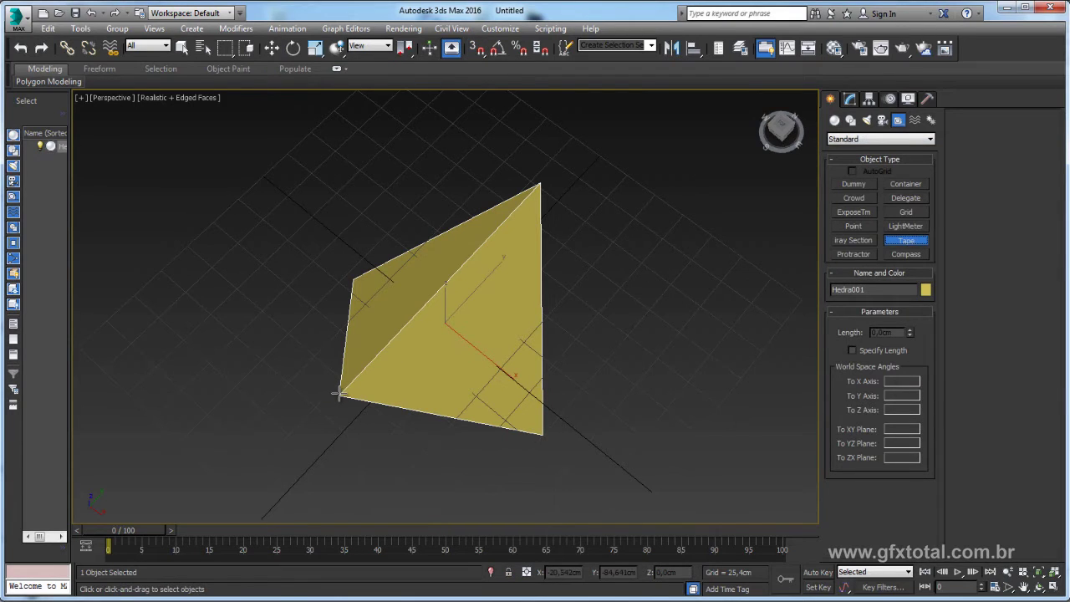
mouse_move(343, 404)
mouse_down()
mouse_move(471, 402)
mouse_move(540, 436)
mouse_up()
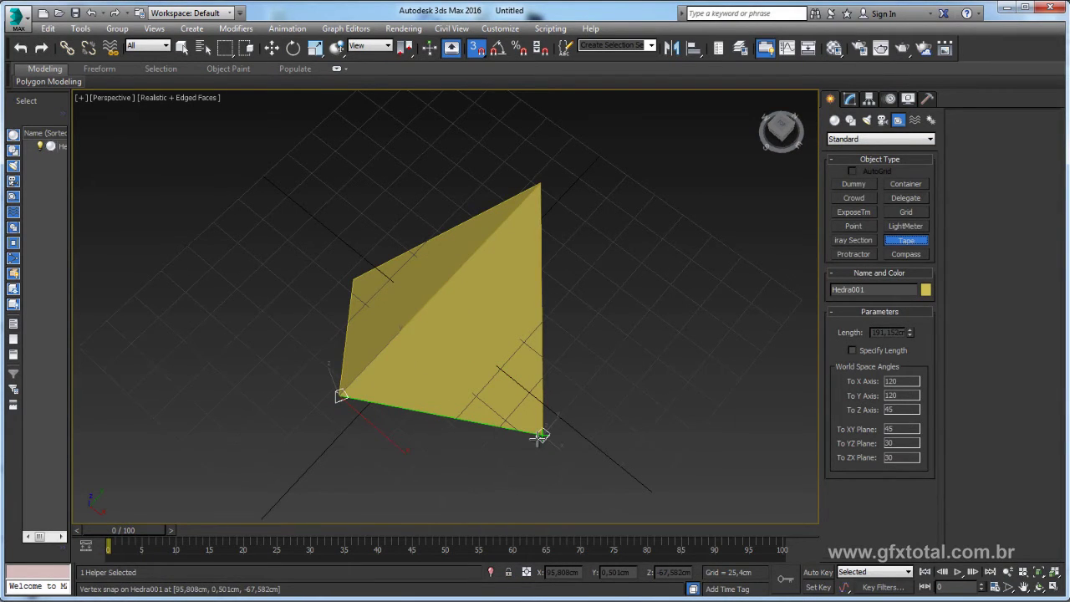
mouse_move(540, 437)
mouse_down()
mouse_move(540, 182)
mouse_move(353, 279)
mouse_move(574, 303)
mouse_up()
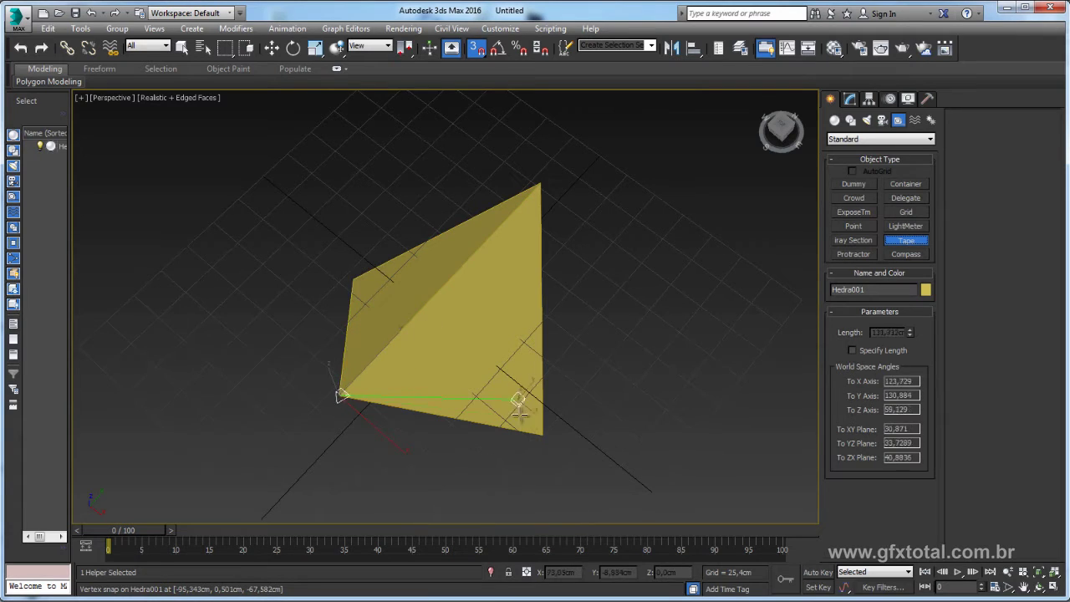
drag(575, 303, 686, 273)
right_click(672, 286)
Delete the tape, turn off snaps, and raise Hedra001 to Z 90.898 cm.
key(Delete)
click(478, 333)
alt+middle_drag(507, 339, 537, 275)
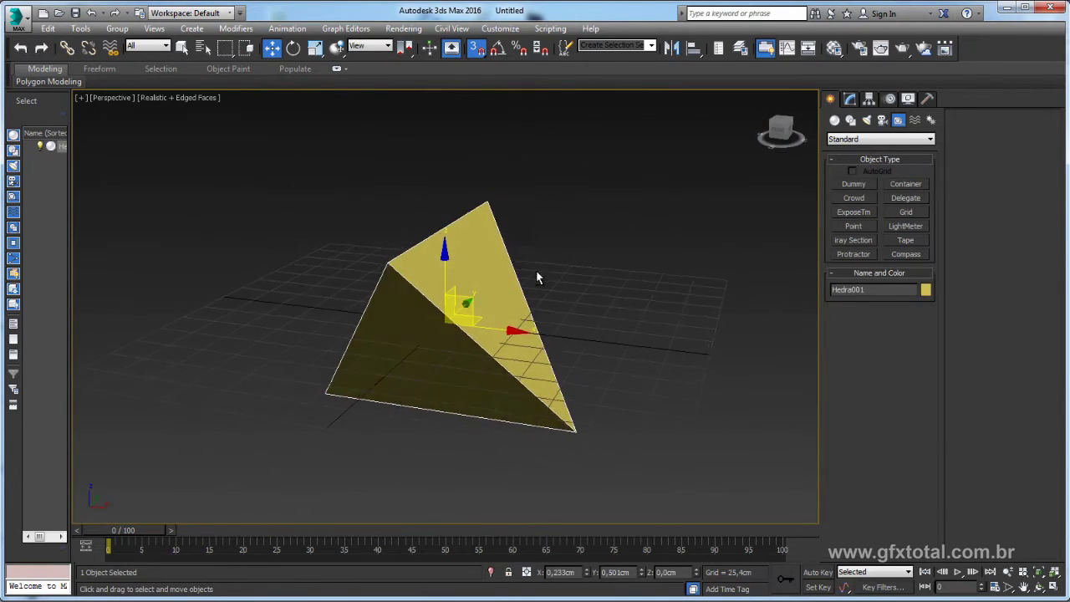
mouse_move(446, 266)
alt+middle_down()
mouse_move(444, 213)
mouse_move(444, 270)
alt+middle_up()
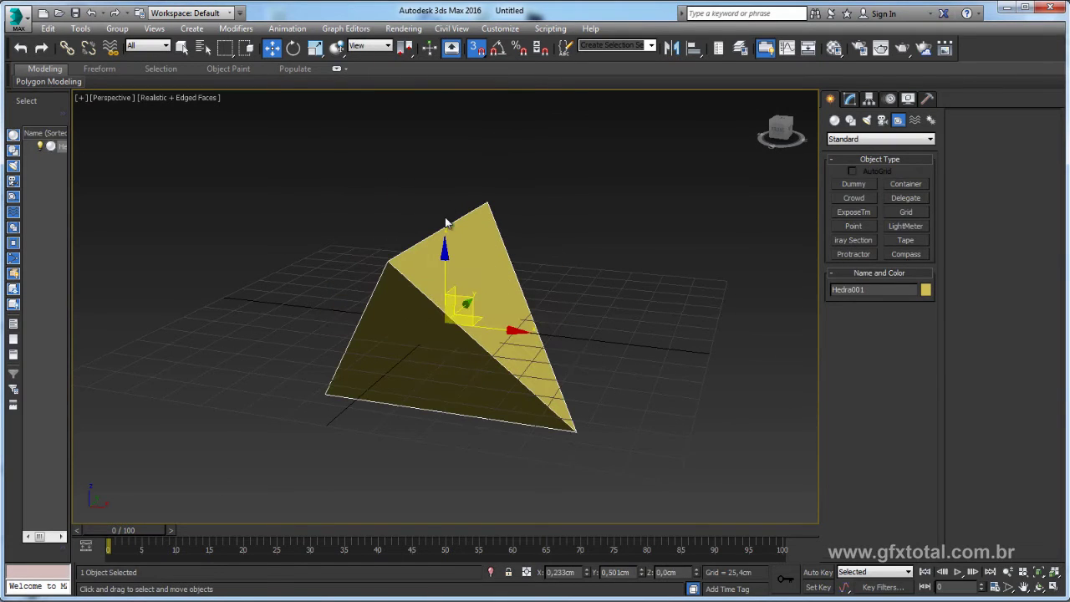
key(s)
drag(444, 270, 444, 209)
scroll(468, 251, down, 4)
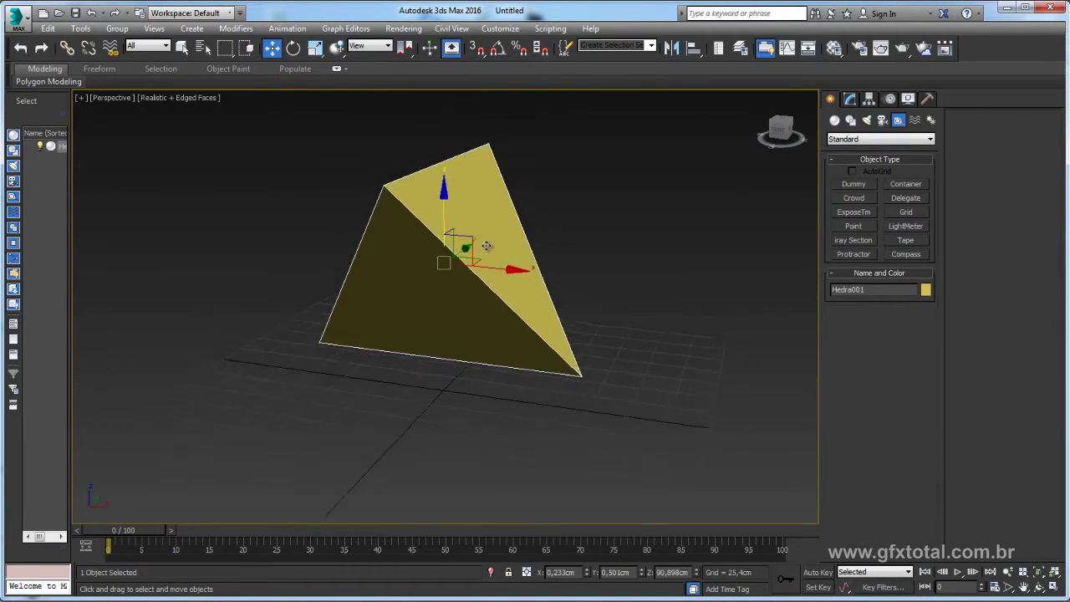
alt+middle_drag(485, 260, 518, 268)
scroll(516, 320, up, 3)
scroll(515, 320, up, 2)
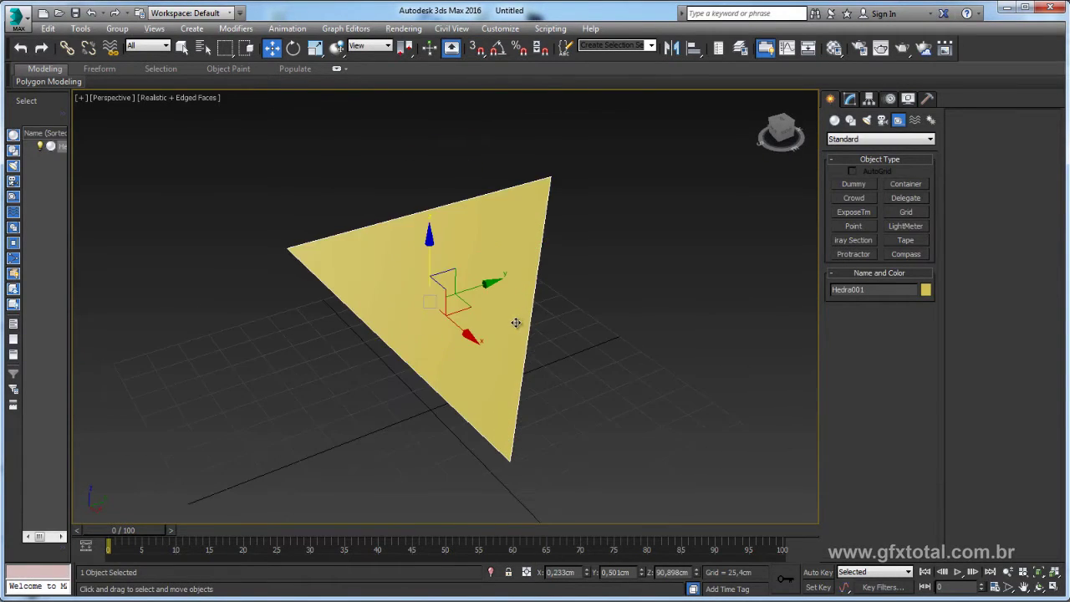
mouse_move(516, 320)
alt+middle_down()
mouse_move(554, 298)
mouse_move(443, 226)
alt+middle_up()
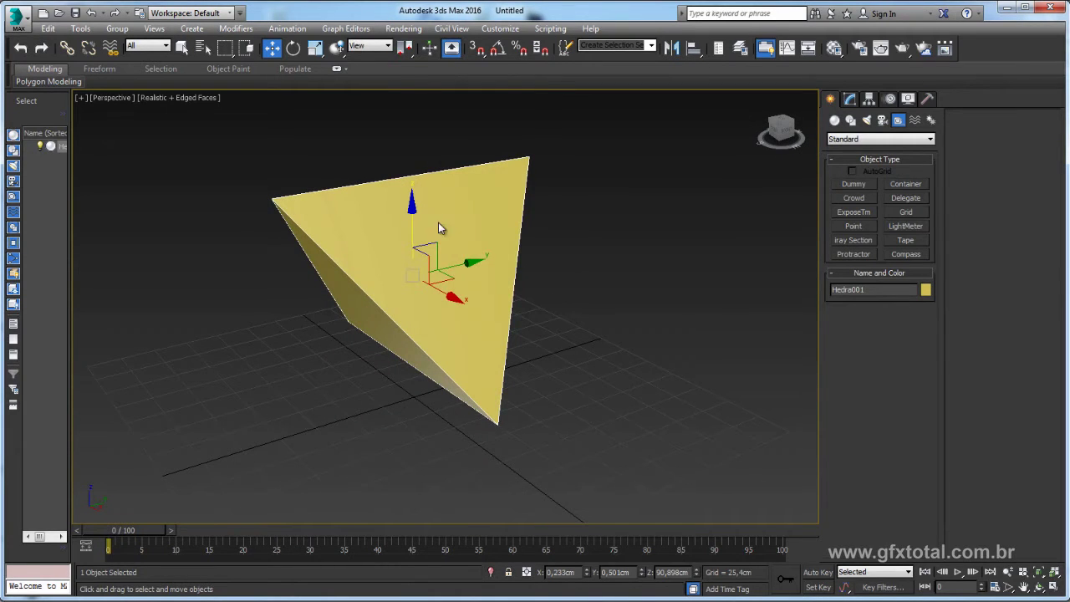
Convert Hedra001 to Editable Poly and chamfer its four corner vertices by about 86 cm.
right_click(440, 227)
mouse_move(493, 354)
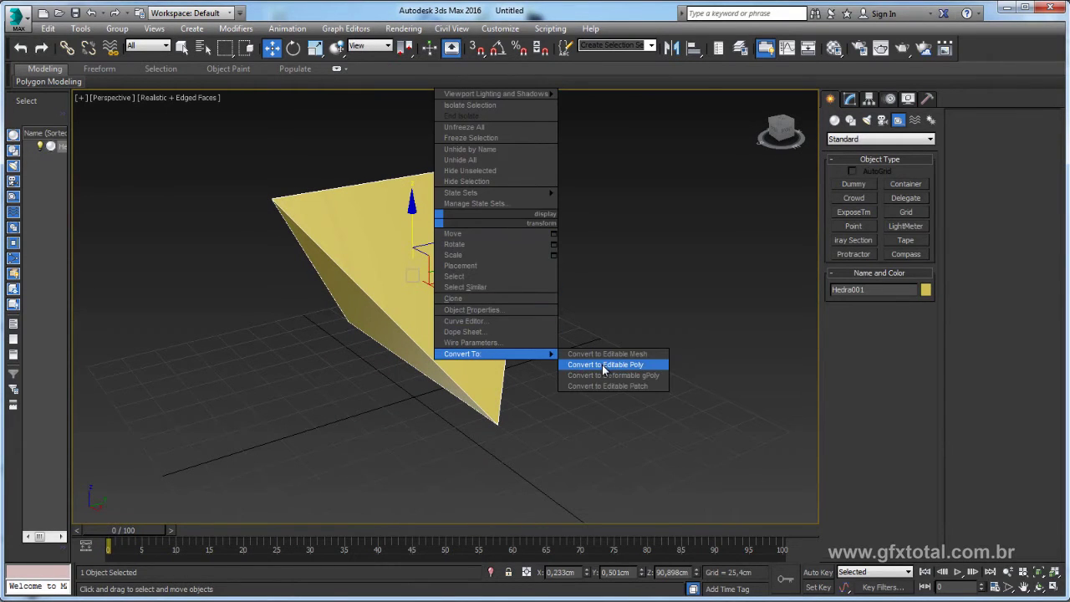
click(604, 365)
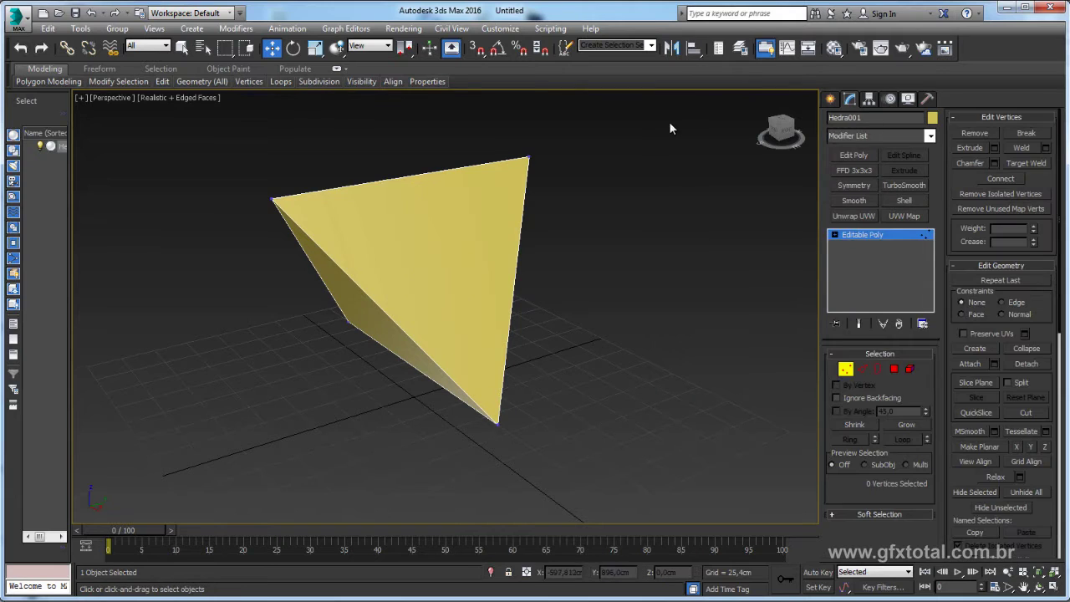
drag(188, 471, 590, 142)
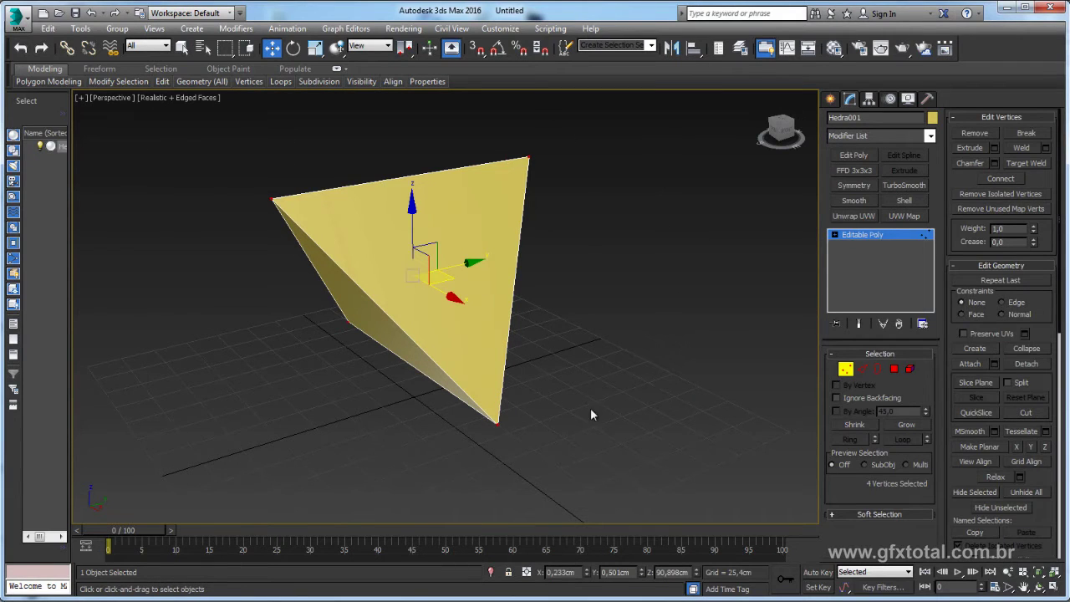
click(995, 164)
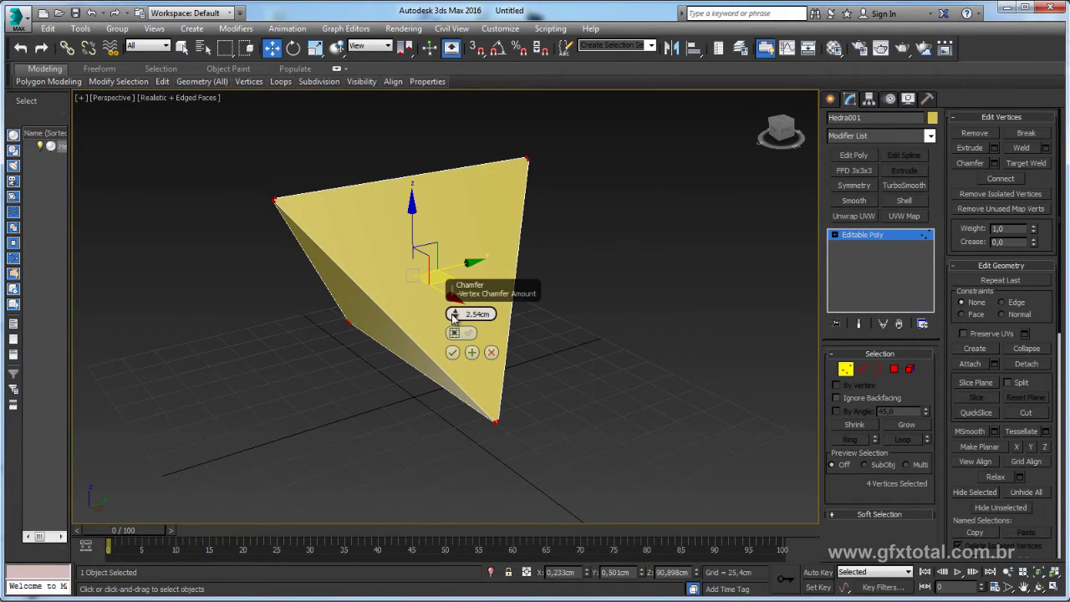
drag(454, 313, 455, 192)
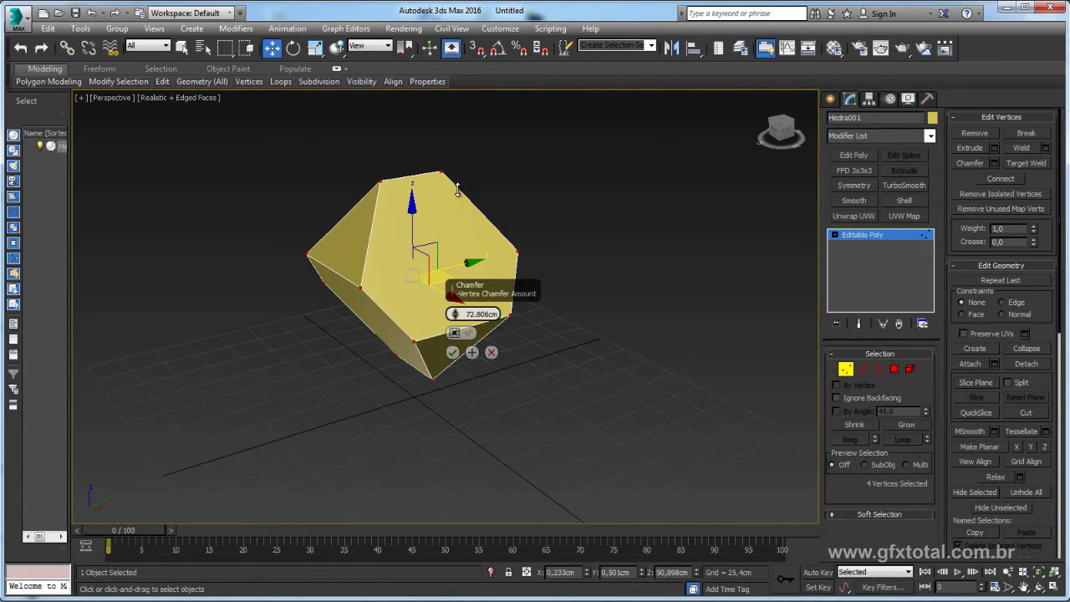
drag(455, 192, 462, 169)
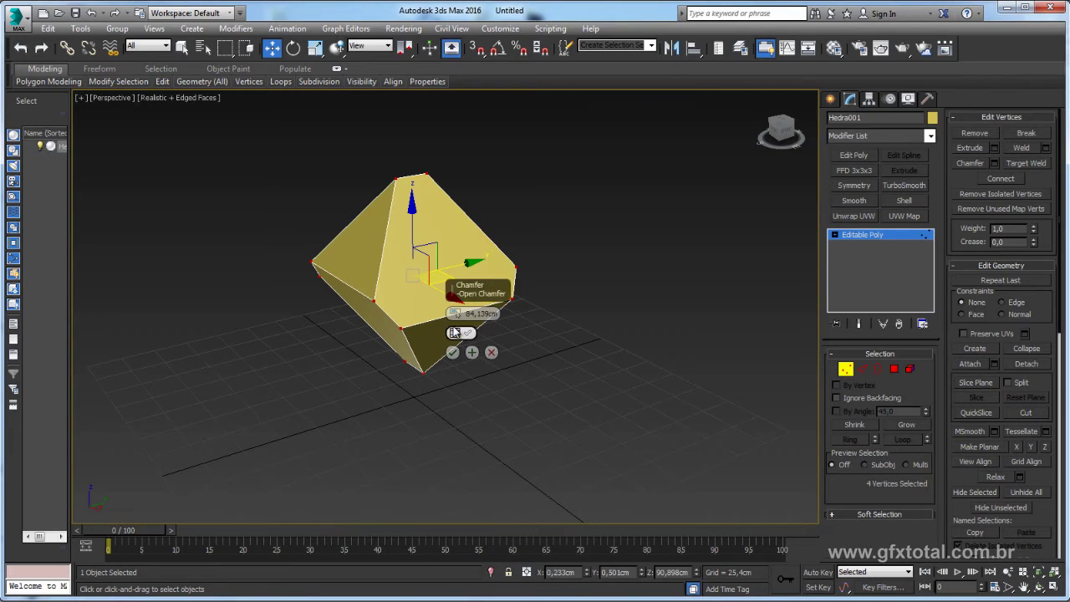
drag(455, 314, 455, 310)
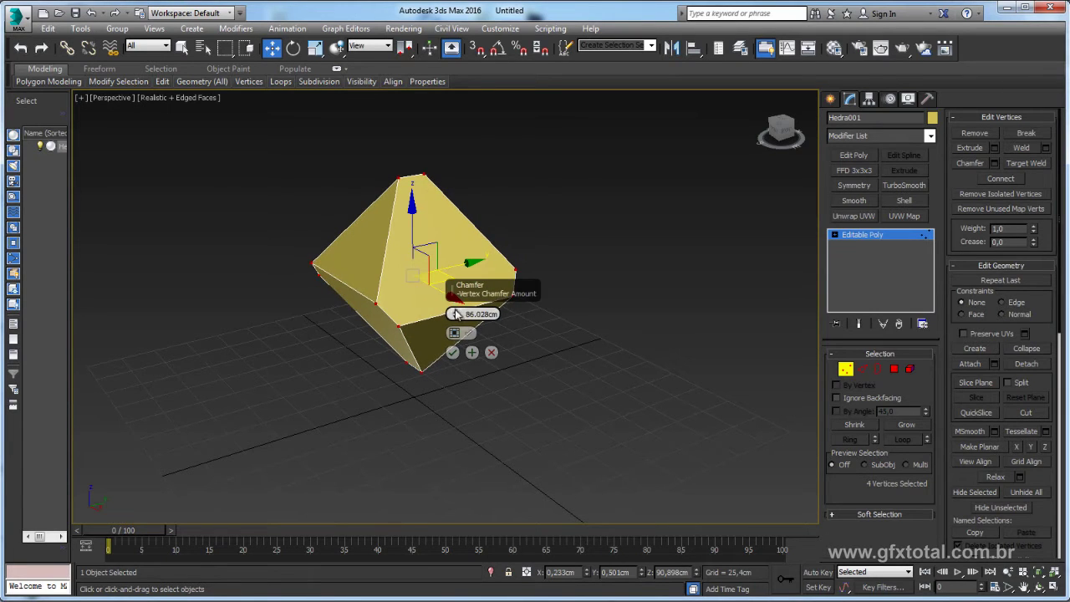
click(453, 352)
mouse_move(552, 257)
alt+middle_down()
mouse_move(514, 359)
mouse_move(562, 276)
alt+middle_up()
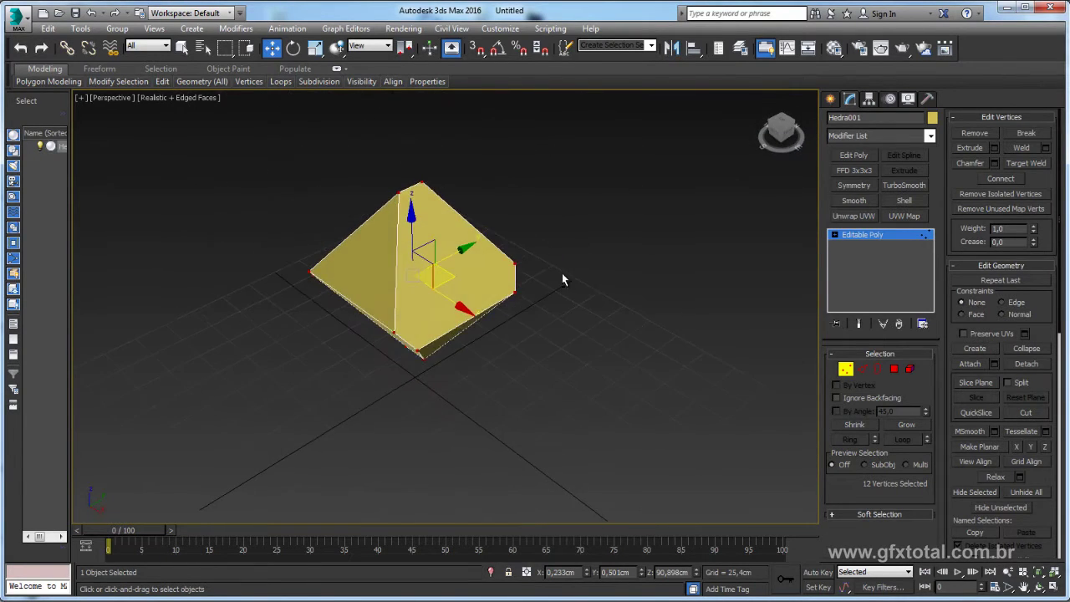
Select one triangular face's border edges and Connect them twice, nesting a smaller inner triangle.
click(894, 369)
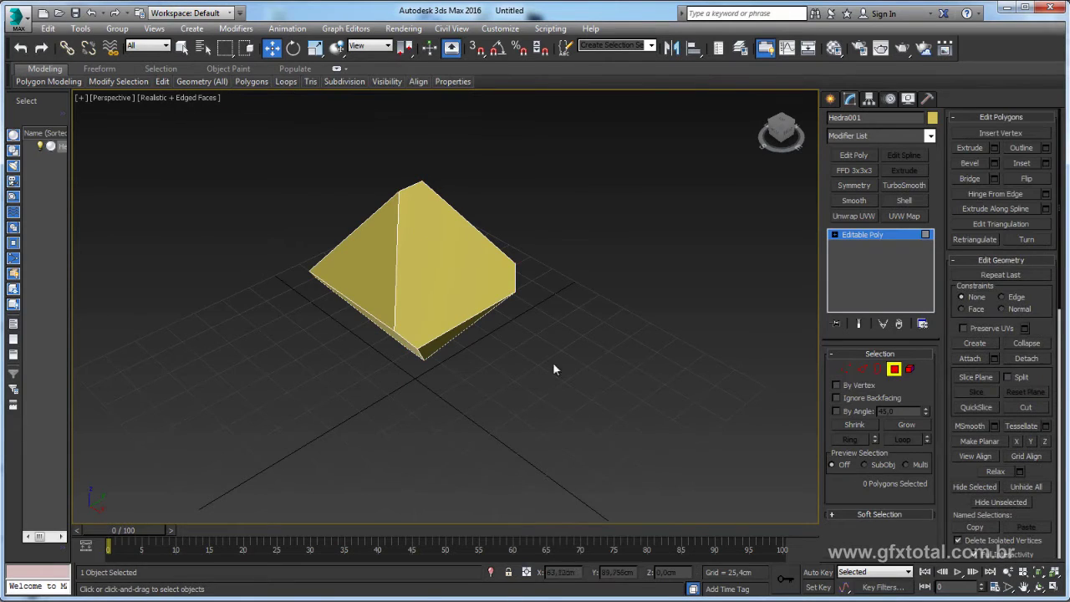
click(368, 259)
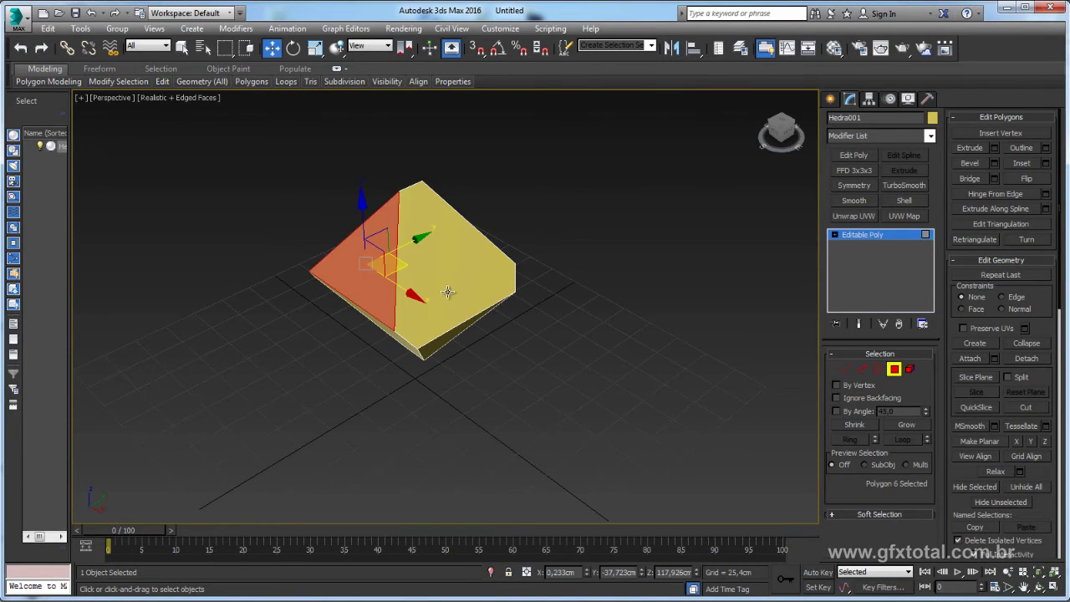
mouse_move(368, 259)
alt+middle_down()
mouse_move(566, 341)
mouse_move(703, 334)
mouse_move(866, 379)
alt+middle_up()
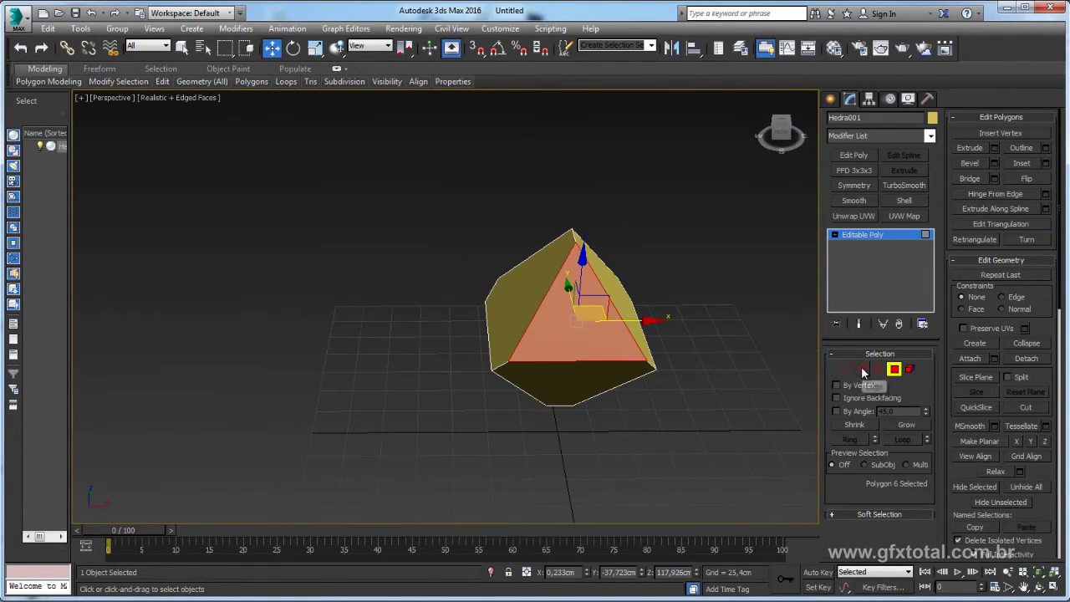
click(862, 368)
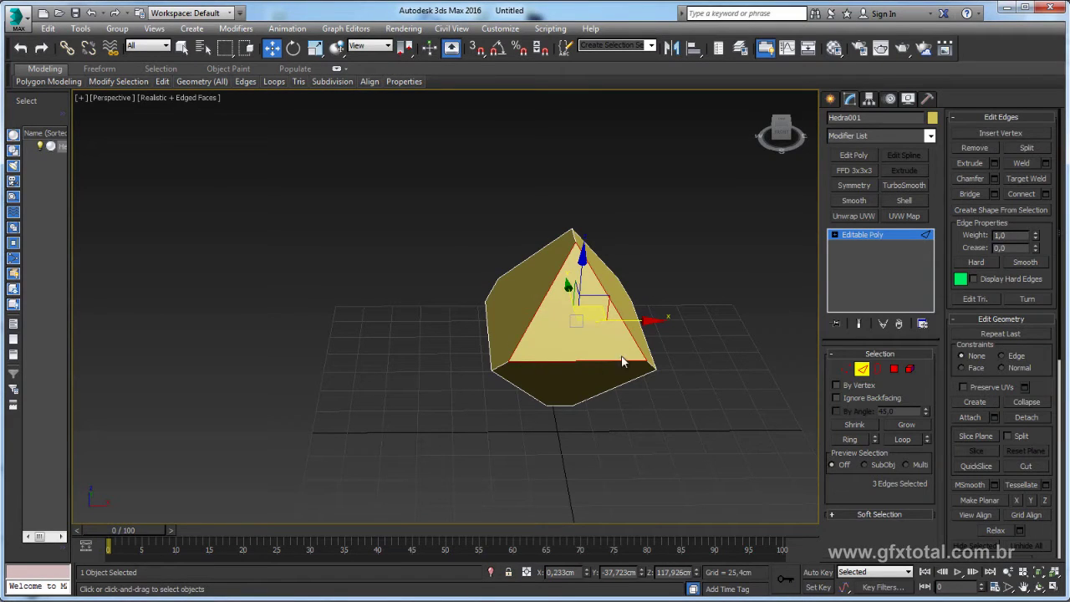
alt+middle_drag(622, 361, 518, 368)
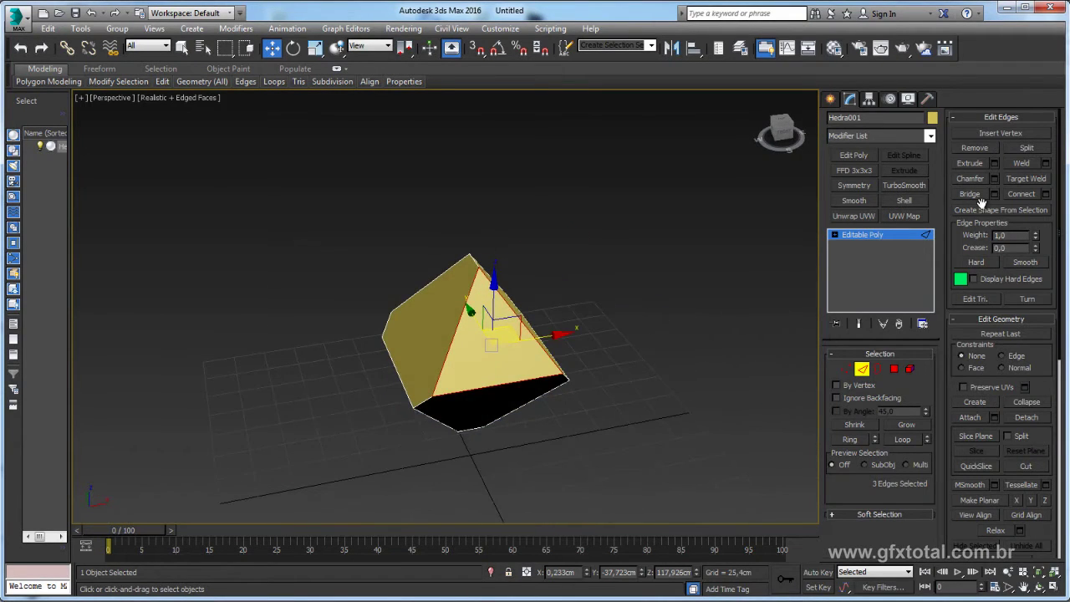
click(1021, 195)
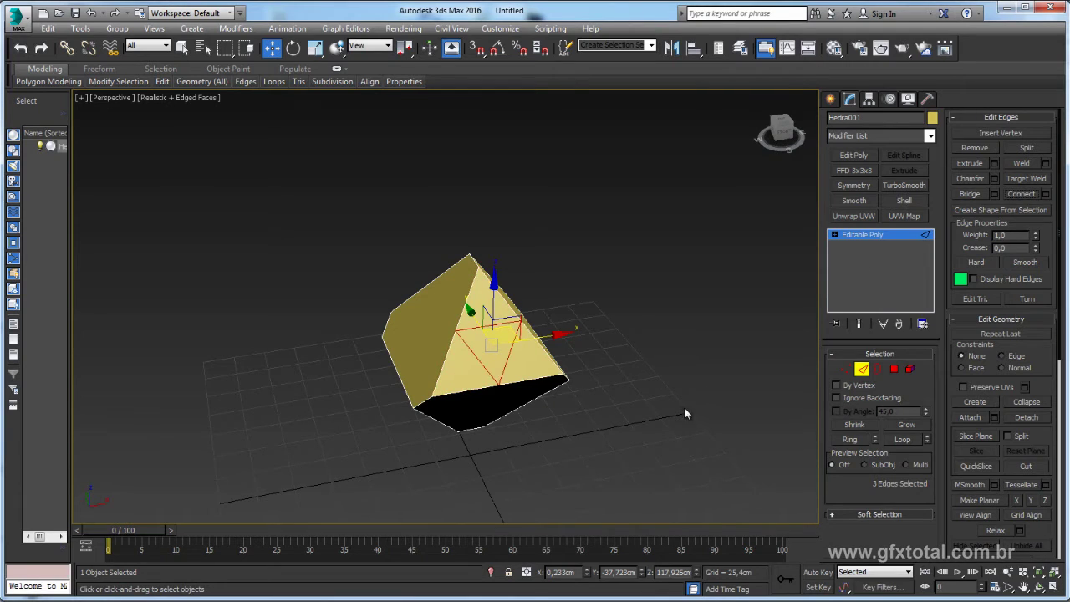
click(1026, 196)
mouse_move(570, 288)
alt+middle_down()
mouse_move(531, 304)
mouse_move(657, 316)
mouse_move(573, 289)
mouse_move(571, 281)
mouse_move(600, 272)
alt+middle_up()
Lasso the three border edges of another triangular face and connect them into an inner triangle.
drag(592, 249, 532, 219)
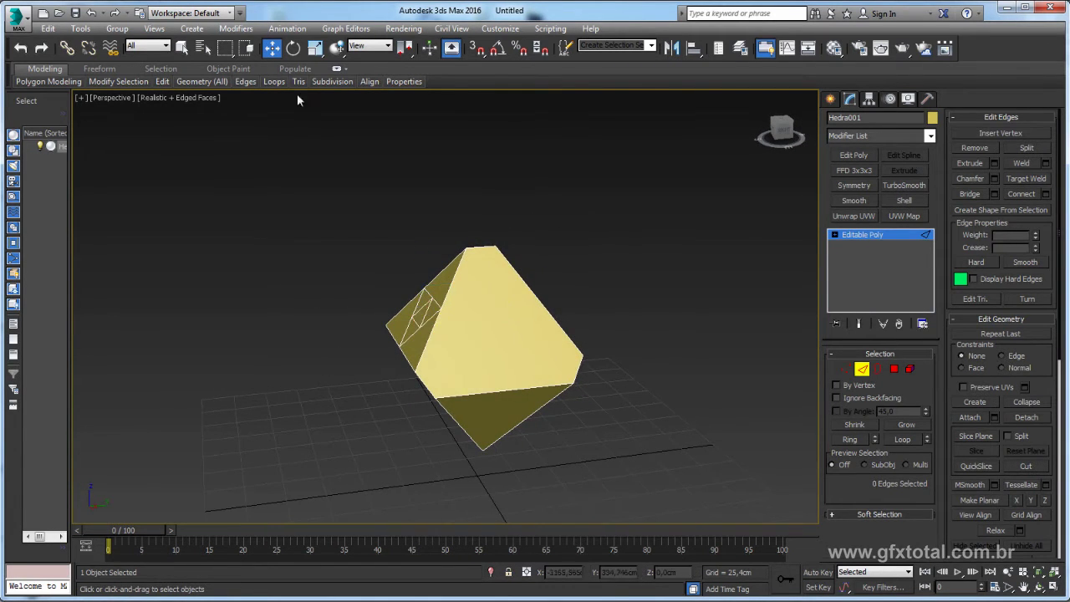
drag(225, 47, 227, 132)
drag(604, 378, 602, 373)
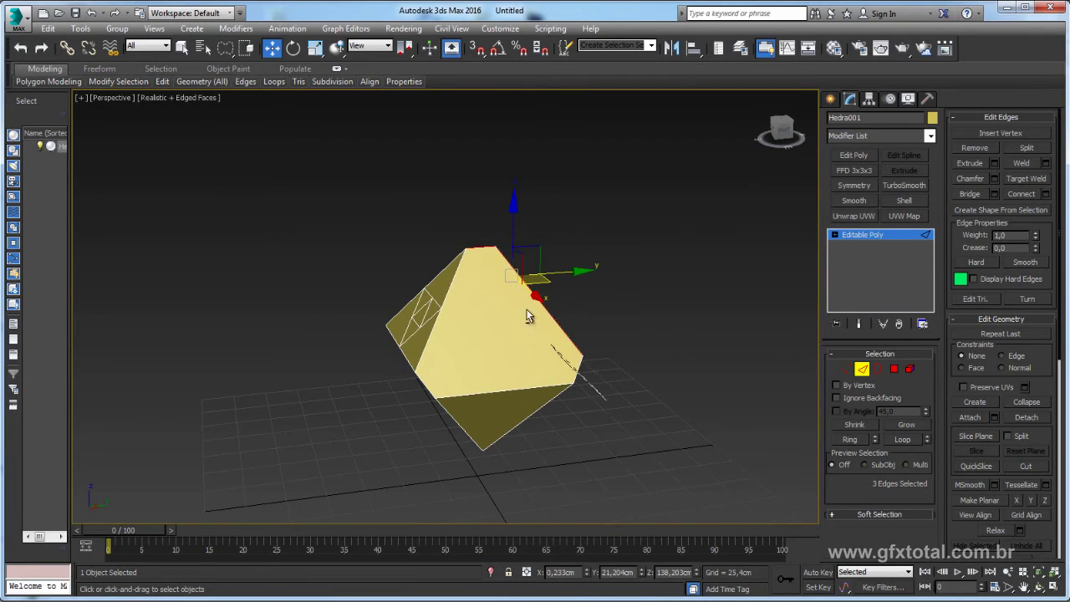
alt+middle_drag(594, 372, 574, 364)
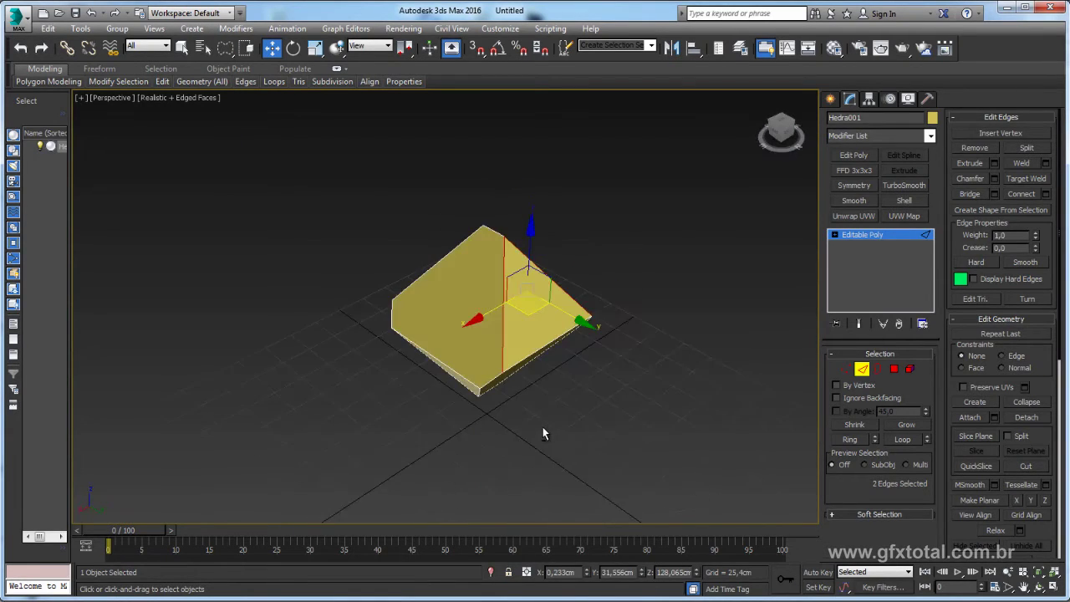
ctrl+click(548, 333)
click(1021, 194)
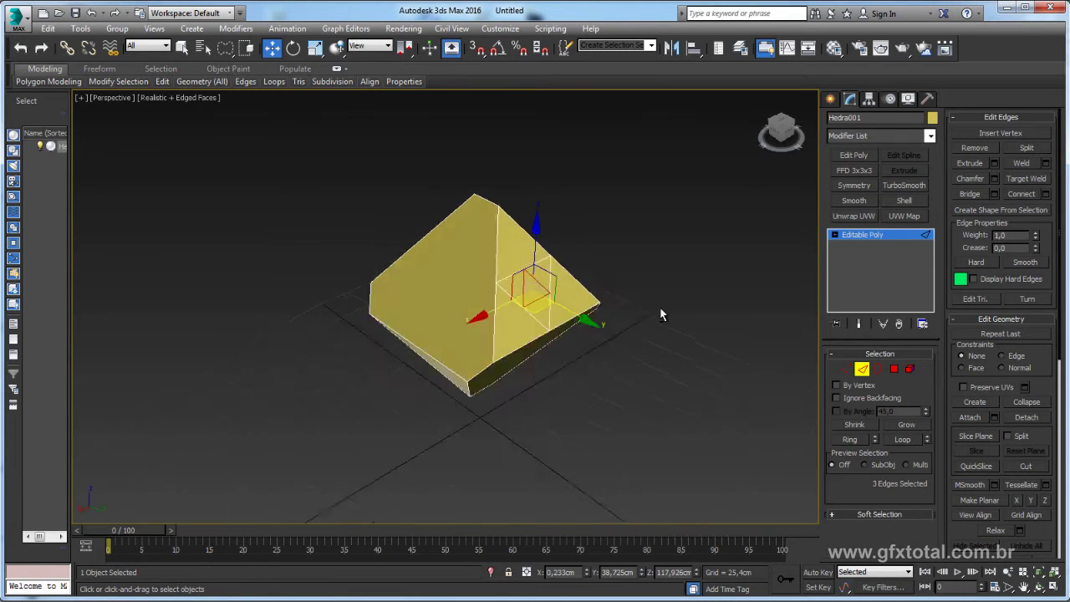
Select the lower-right face's three edges and connect them into a nested triangle.
mouse_move(660, 307)
alt+middle_down()
mouse_move(594, 311)
mouse_move(681, 341)
alt+middle_up()
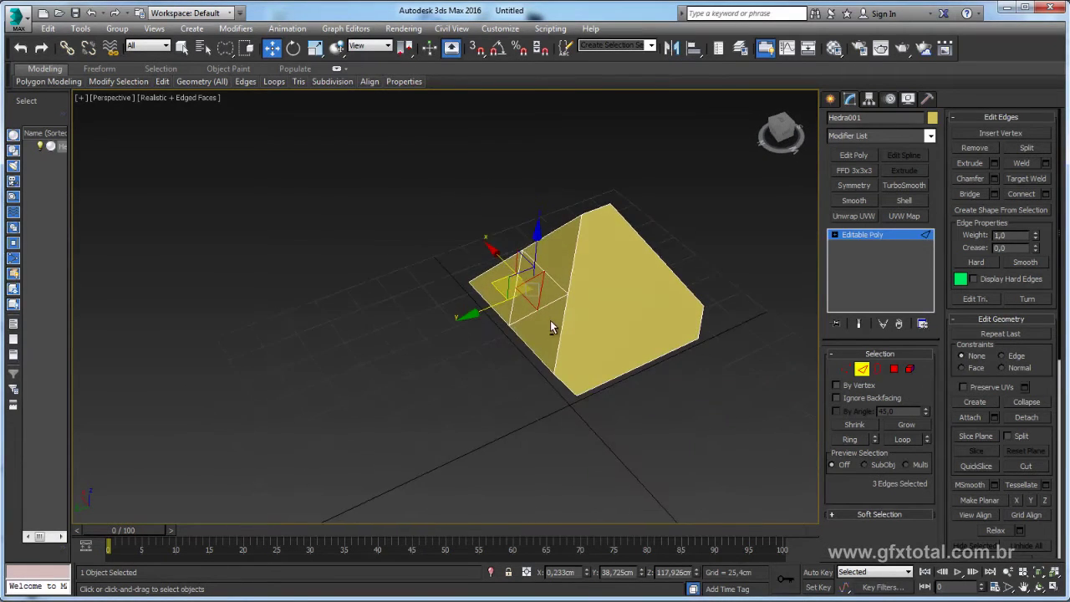
drag(682, 341, 547, 395)
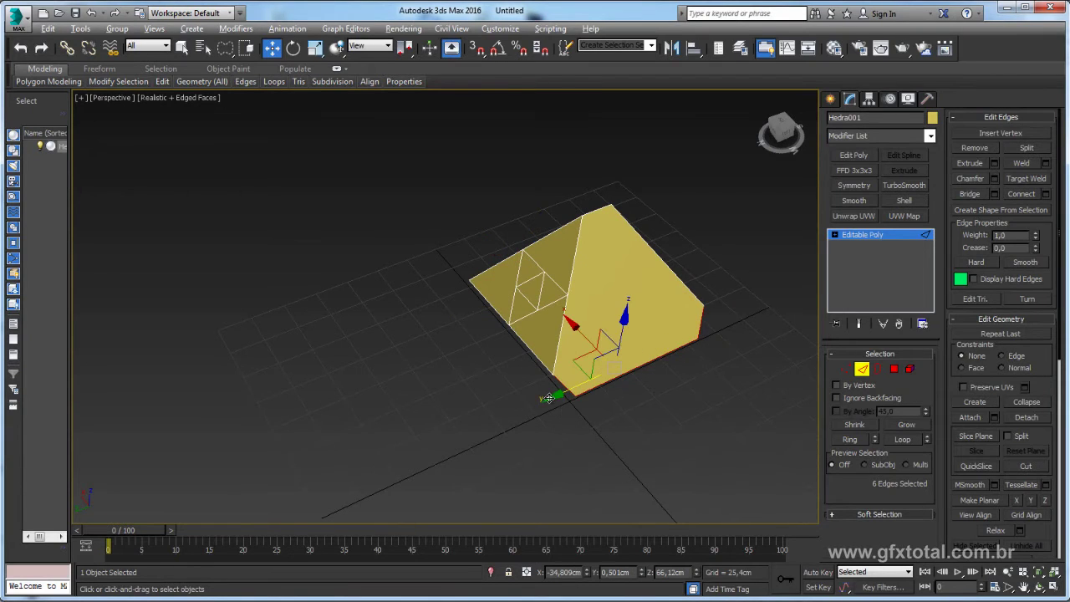
key(ctrl+z)
alt+middle_drag(727, 334, 713, 252)
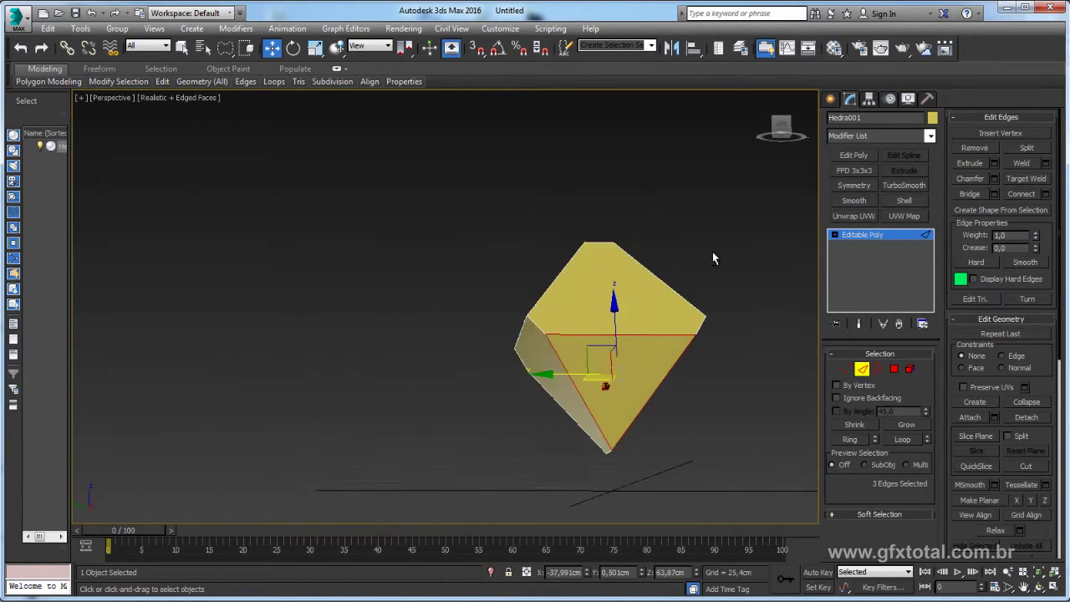
click(1024, 194)
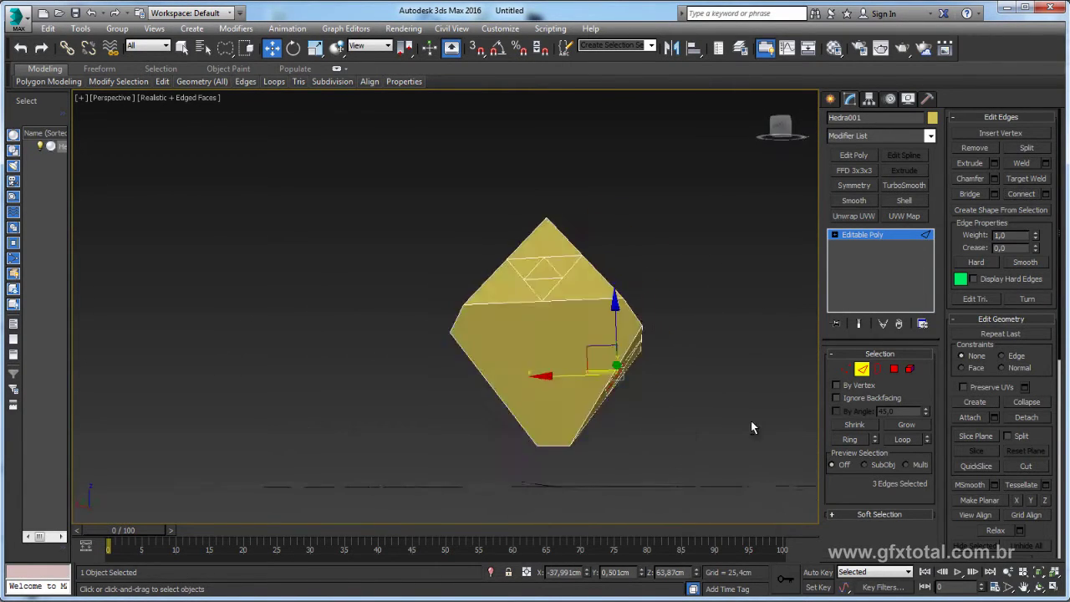
Connect the three edges of an upper face, then check the mesh in Wireframe.
mouse_move(751, 420)
alt+middle_down()
mouse_move(436, 384)
mouse_move(415, 360)
alt+middle_up()
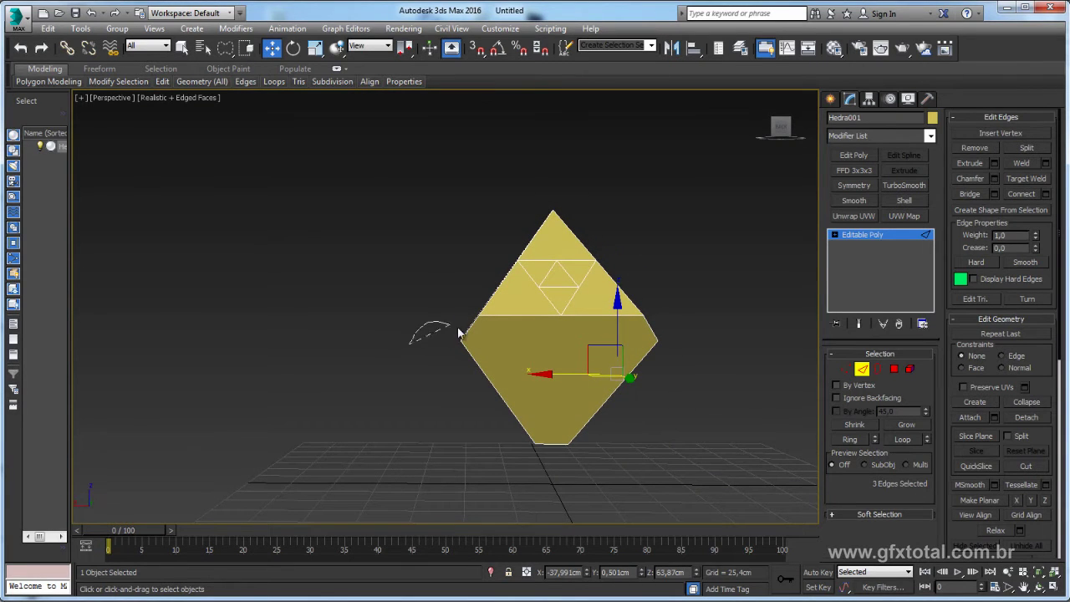
drag(514, 389, 502, 477)
mouse_move(502, 477)
alt+middle_down()
mouse_move(751, 317)
mouse_move(641, 334)
mouse_move(700, 298)
alt+middle_up()
drag(686, 266, 479, 340)
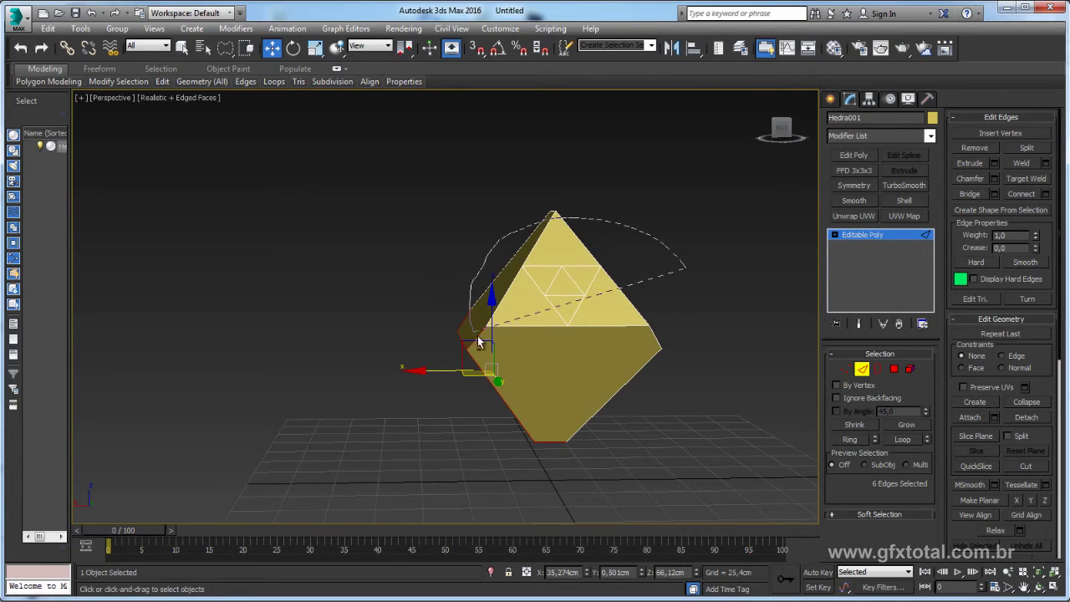
drag(540, 434, 544, 435)
mouse_move(543, 435)
alt+middle_down()
mouse_move(643, 427)
mouse_move(753, 351)
alt+middle_up()
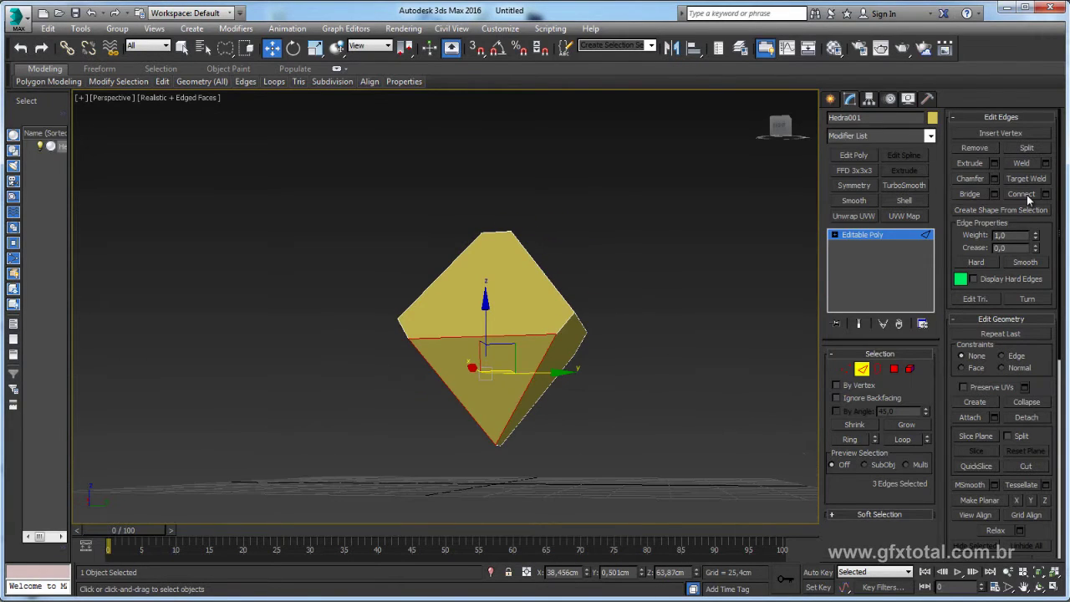
click(1022, 194)
mouse_move(778, 305)
alt+middle_down()
mouse_move(695, 313)
mouse_move(800, 311)
mouse_move(707, 350)
mouse_move(557, 318)
mouse_move(635, 303)
mouse_move(700, 330)
mouse_move(716, 297)
mouse_move(605, 310)
mouse_move(694, 343)
alt+middle_up()
key(F3)
key(F3)
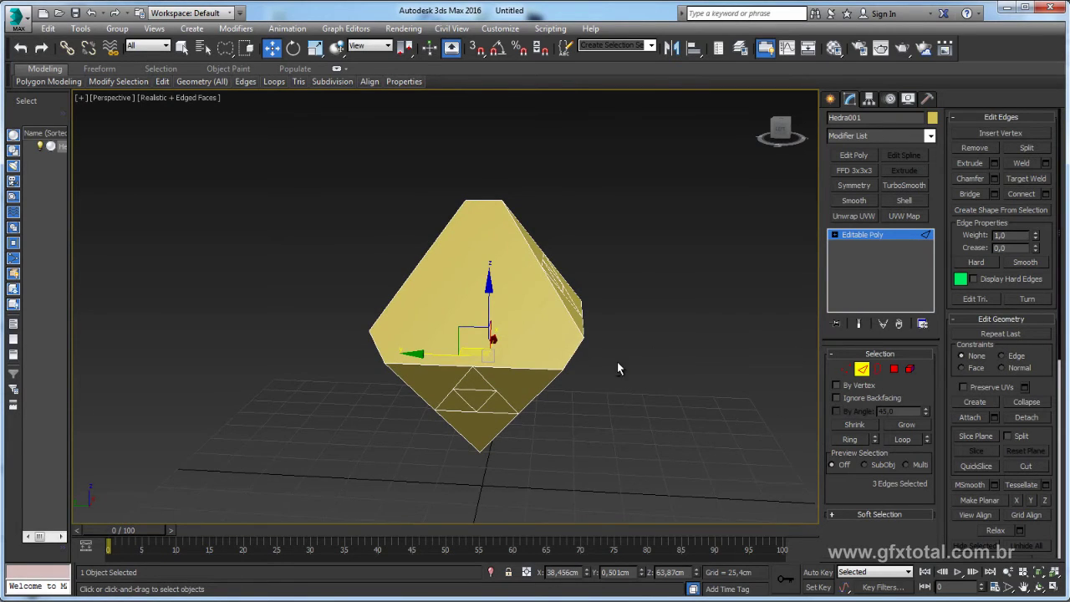
Select edges across several of the hedra's larger faces, including a bottom edge.
alt+middle_drag(617, 361, 544, 335)
click(504, 311)
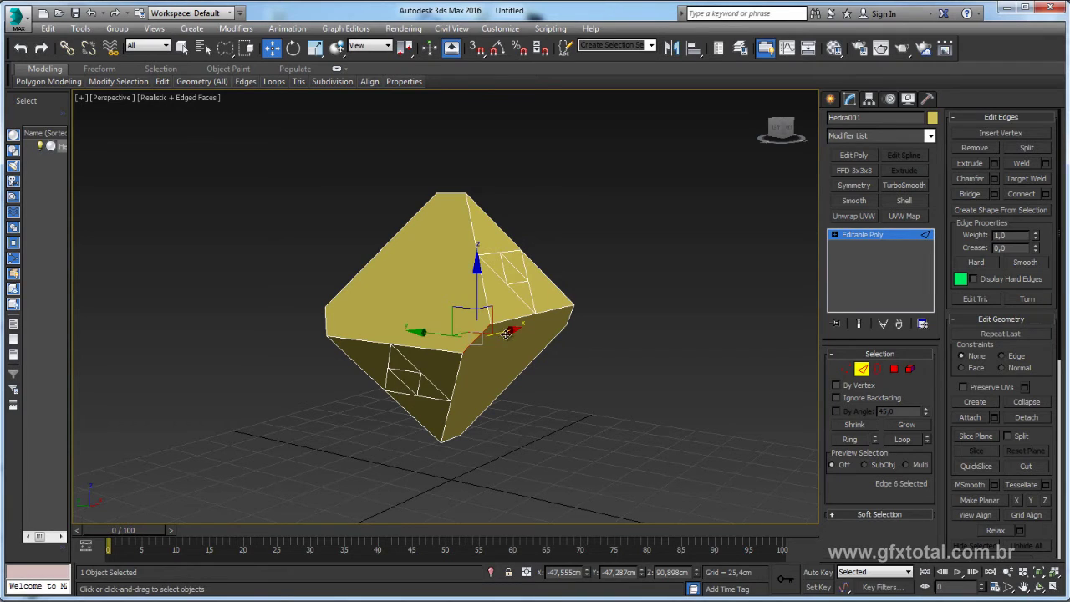
middle_drag(507, 297, 505, 295)
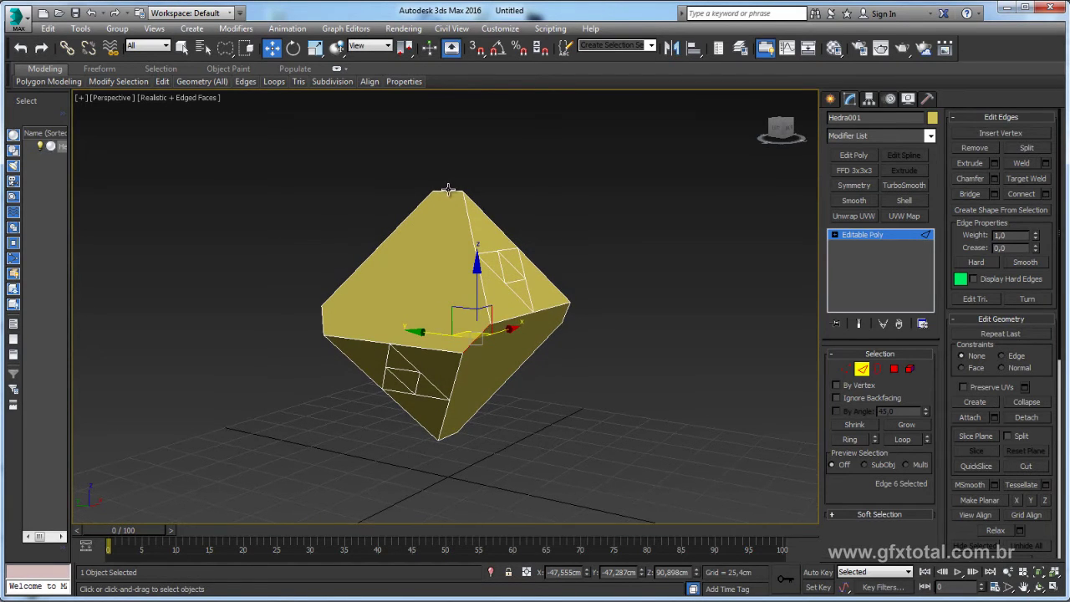
click(447, 193)
ctrl+click(322, 320)
mouse_move(323, 320)
alt+middle_down()
mouse_move(594, 293)
mouse_move(638, 305)
mouse_move(357, 284)
mouse_move(386, 357)
mouse_move(346, 317)
mouse_move(511, 355)
mouse_move(470, 361)
mouse_move(561, 335)
mouse_move(568, 357)
mouse_move(612, 351)
mouse_move(592, 402)
mouse_move(438, 445)
alt+middle_up()
ctrl+click(589, 339)
ctrl+click(459, 490)
alt+middle_drag(559, 455, 552, 393)
Connect the selected edges so each larger face gains an inner triangle.
key(F3)
mouse_move(562, 355)
alt+middle_down()
mouse_move(585, 333)
mouse_move(642, 315)
mouse_move(705, 315)
alt+middle_up()
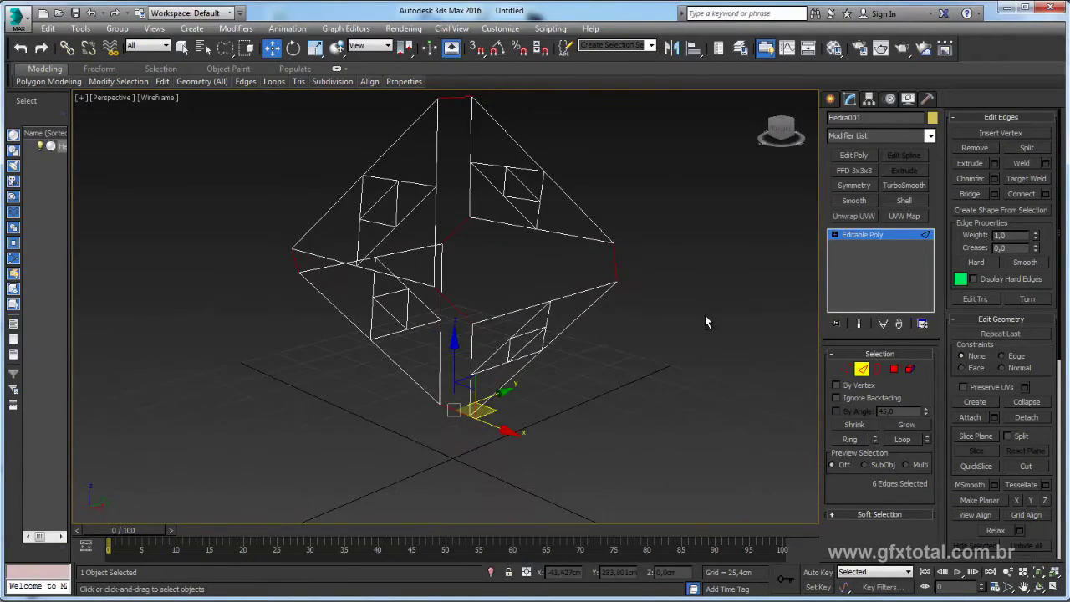
key(F3)
alt+middle_drag(619, 341, 648, 333)
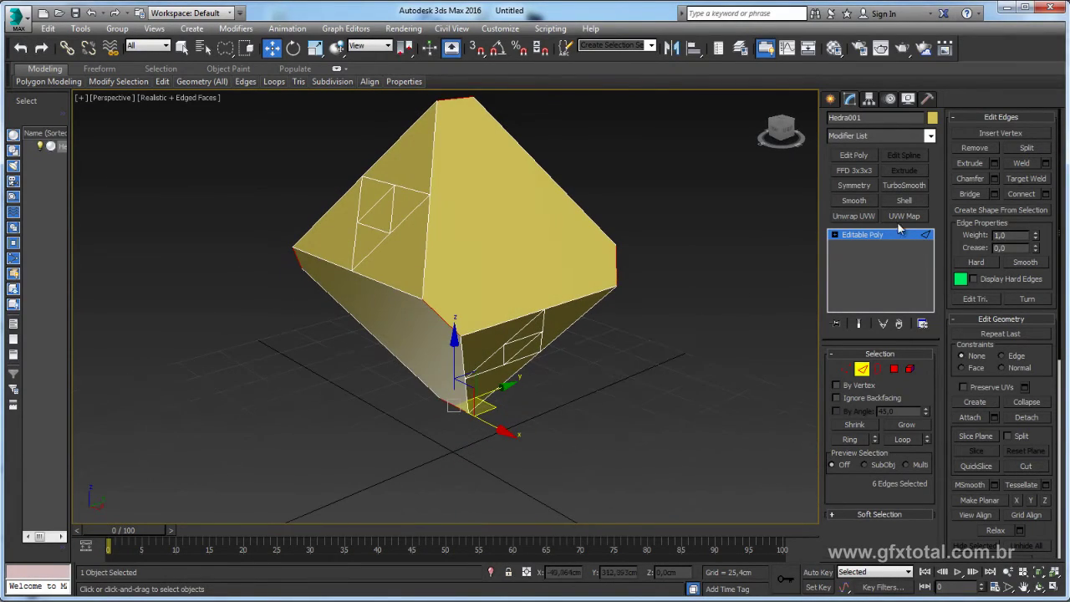
click(1022, 194)
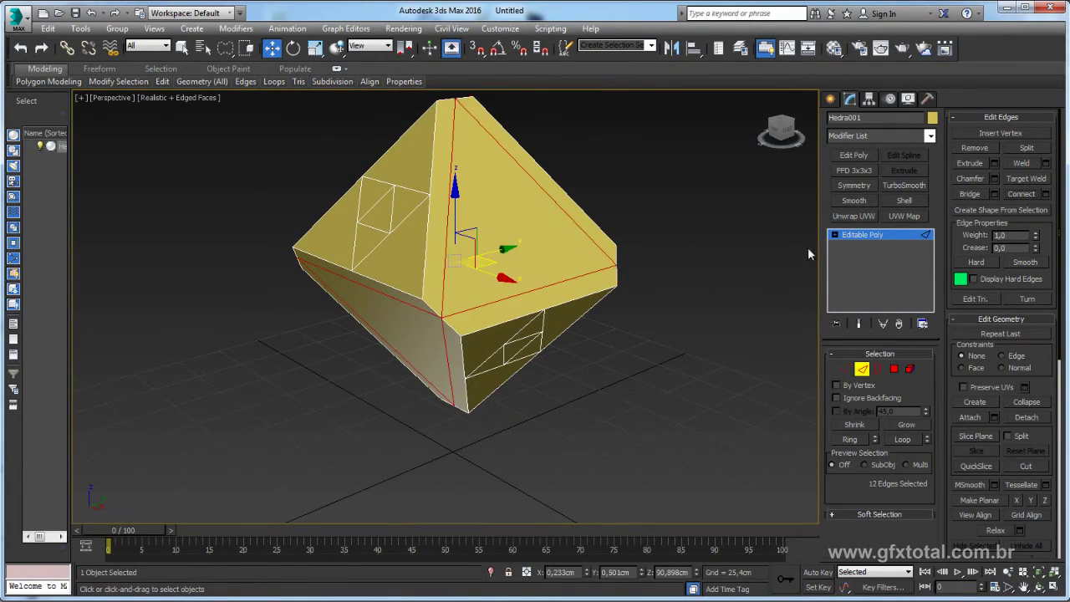
click(1027, 196)
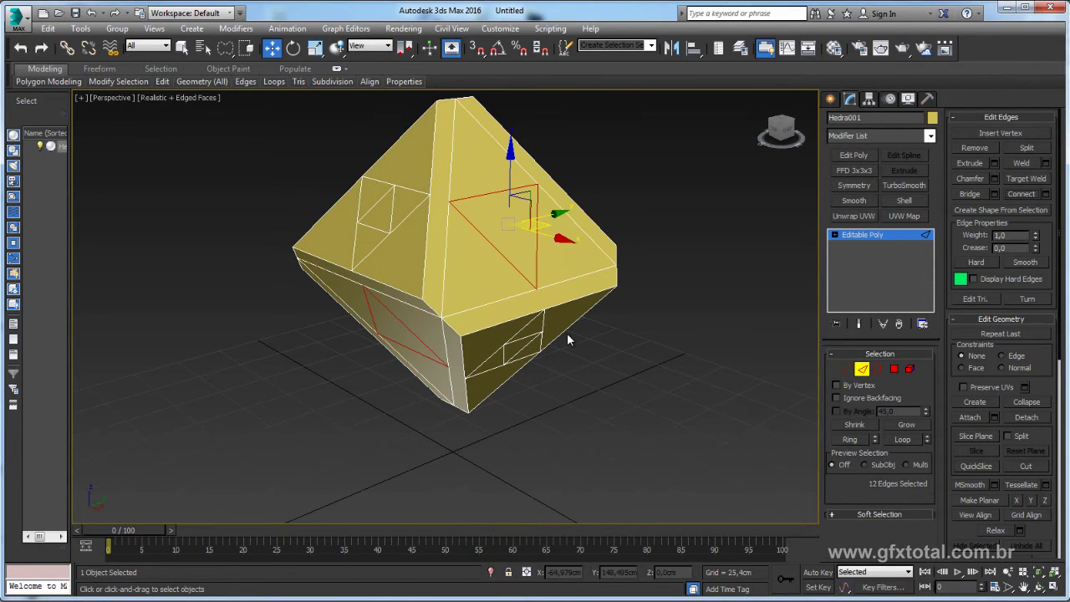
mouse_move(568, 341)
alt+middle_down()
mouse_move(674, 296)
mouse_move(744, 345)
mouse_move(606, 349)
mouse_move(607, 335)
mouse_move(693, 351)
alt+middle_up()
In Polygon mode, select all eight small inner triangles around the hedra.
click(894, 369)
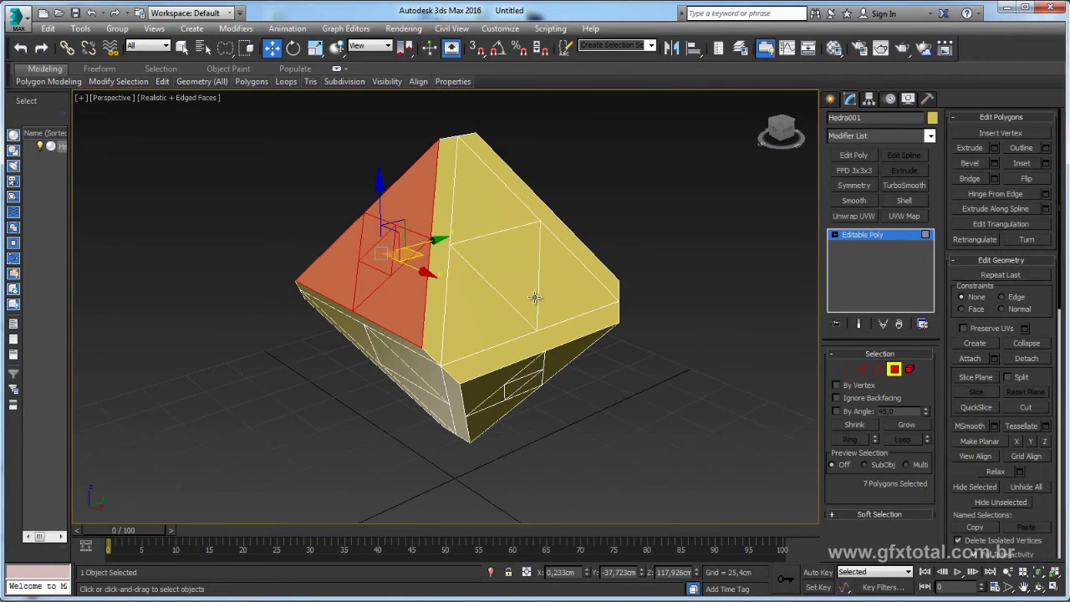
click(510, 267)
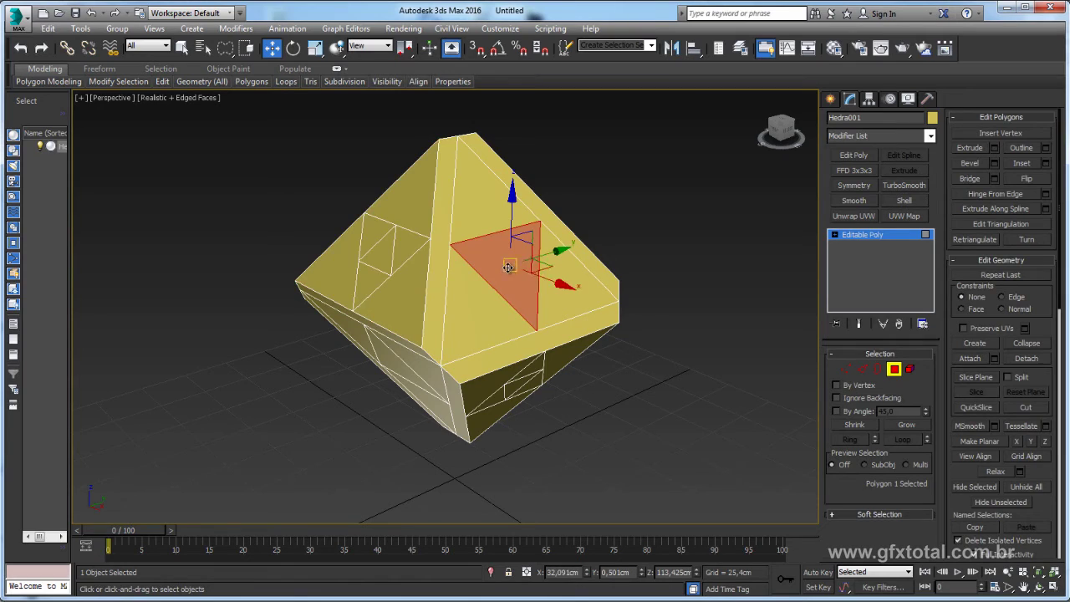
ctrl+click(381, 253)
mouse_move(381, 253)
alt+middle_down()
mouse_move(501, 302)
mouse_move(370, 310)
mouse_move(426, 326)
mouse_move(466, 370)
mouse_move(516, 220)
mouse_move(496, 246)
alt+middle_up()
ctrl+click(370, 311)
ctrl+click(428, 330)
ctrl+click(496, 247)
ctrl+click(351, 275)
mouse_move(351, 275)
alt+middle_down()
mouse_move(490, 271)
mouse_move(446, 289)
alt+middle_up()
ctrl+click(490, 270)
ctrl+click(351, 293)
alt+middle_drag(351, 293, 485, 318)
Collapse the eight selected triangles into single points.
scroll(418, 301, down, 3)
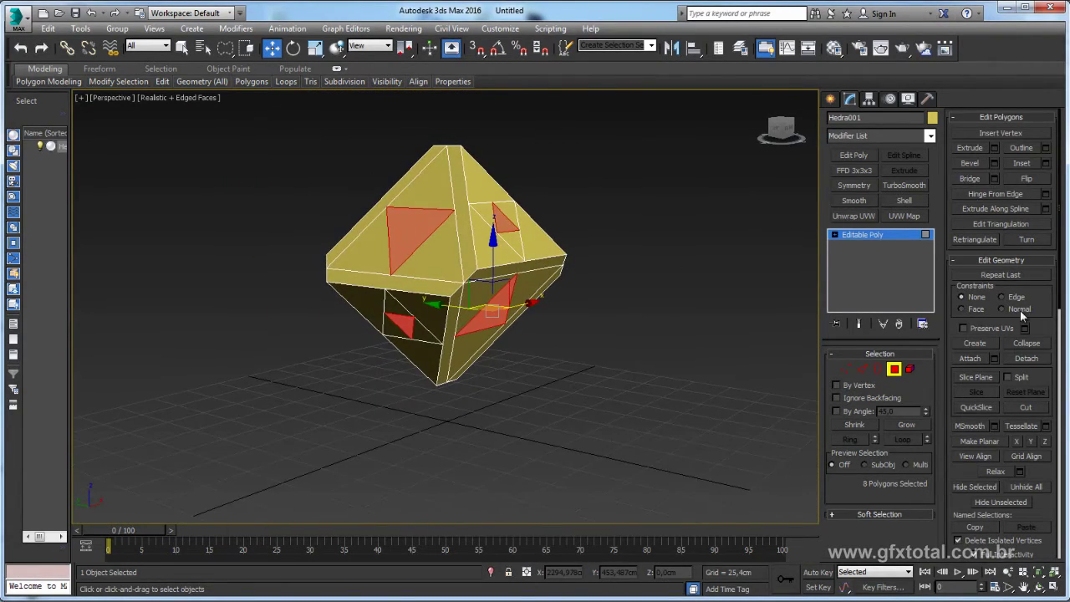
click(1029, 344)
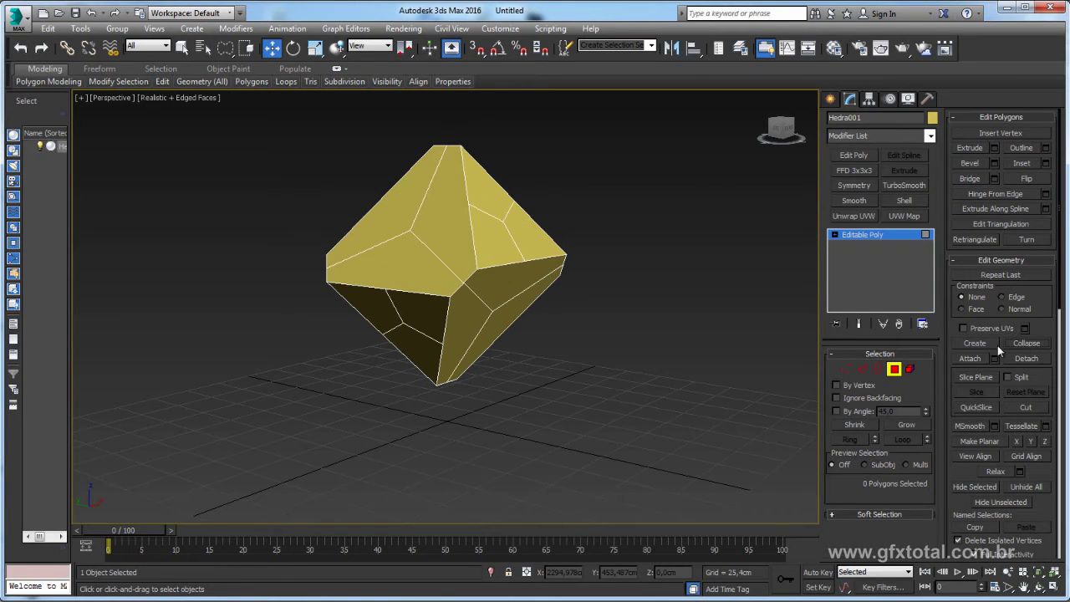
mouse_move(614, 318)
alt+middle_down()
mouse_move(602, 306)
mouse_move(633, 287)
mouse_move(756, 333)
mouse_move(381, 337)
alt+middle_up()
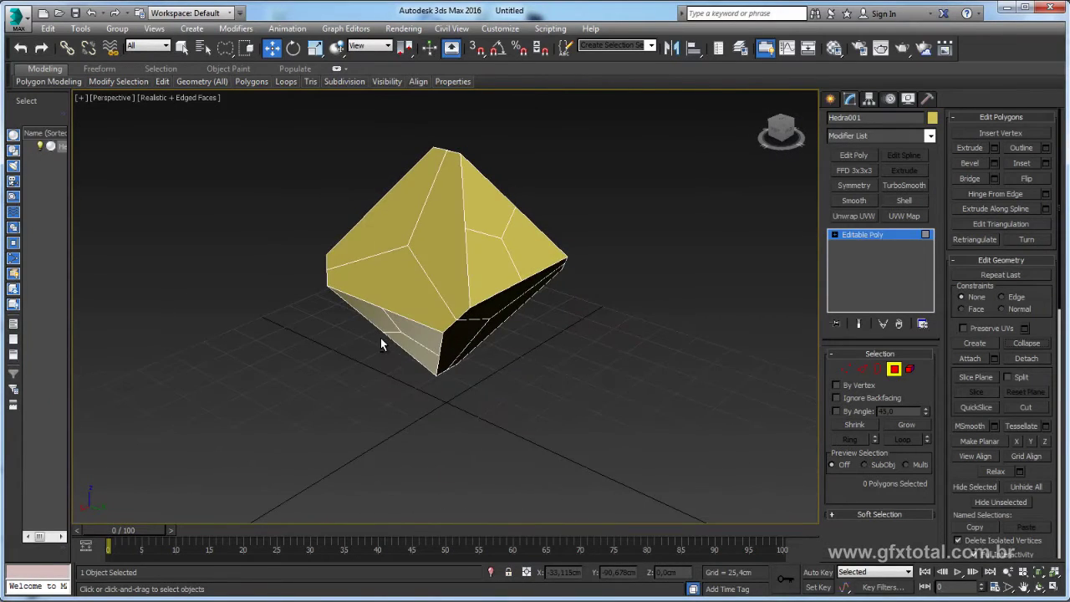
In Vertex mode, pick vertices around a collapsed centre point on the front face.
key(F3)
alt+middle_drag(522, 338, 567, 352)
key(F3)
click(846, 369)
alt+middle_drag(644, 361, 498, 301)
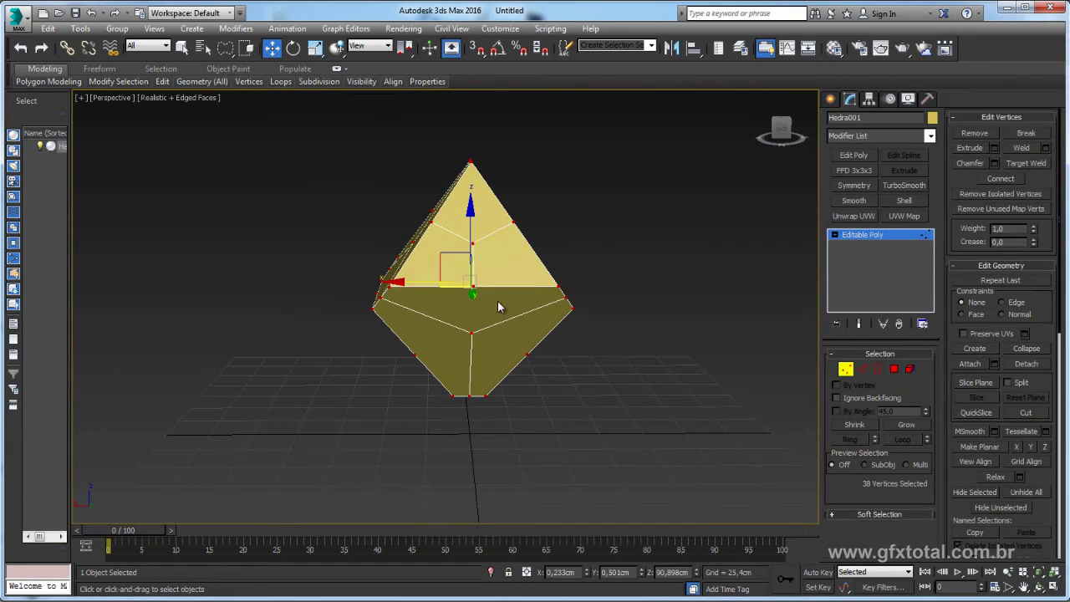
click(475, 334)
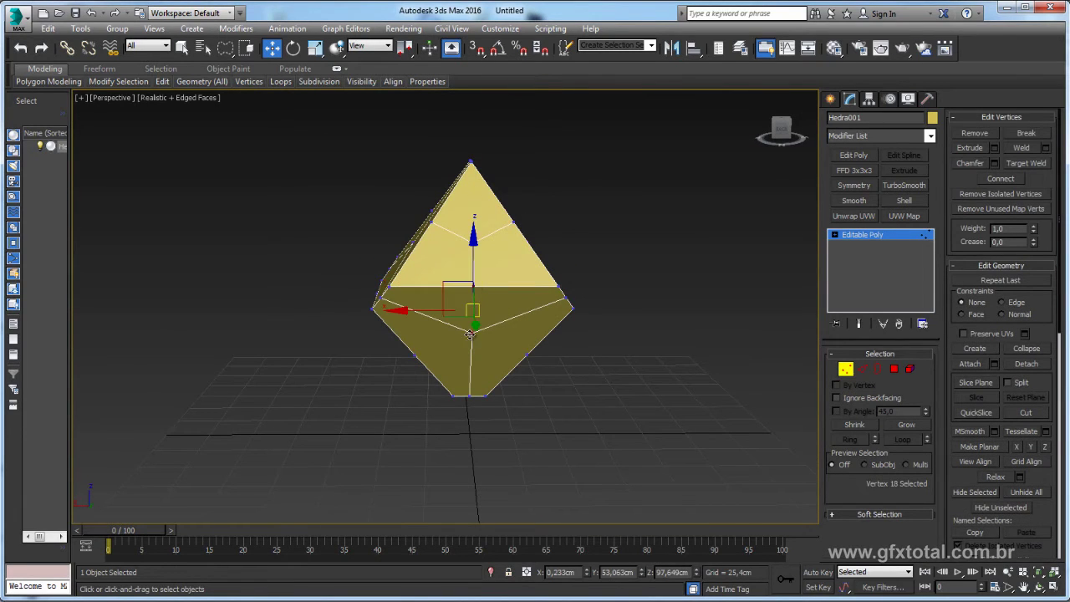
ctrl+click(415, 355)
ctrl+click(527, 357)
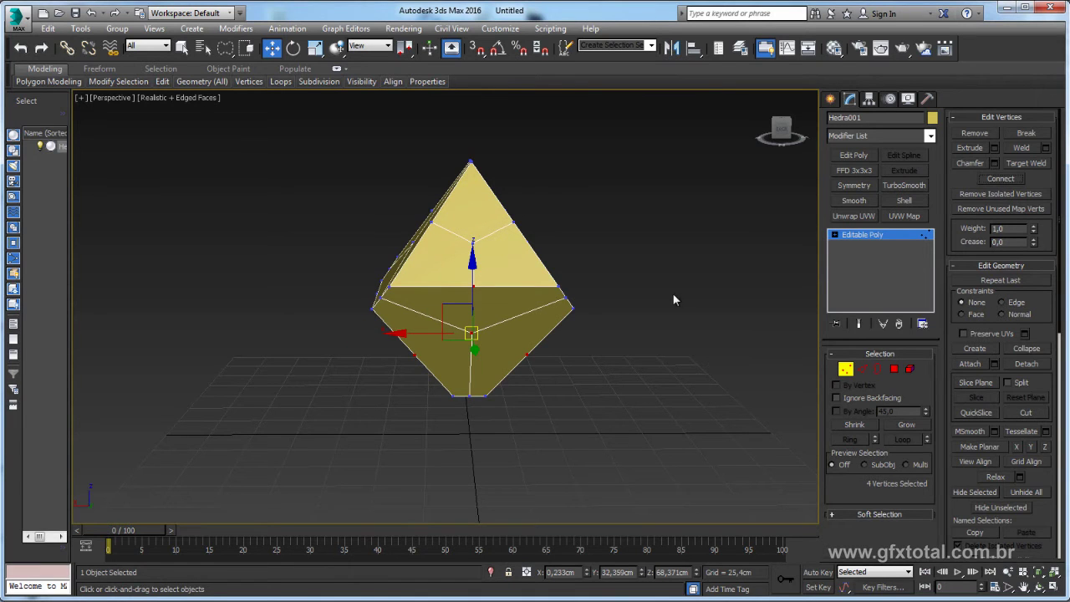
Select four vertices on a face and connect them with new edges.
alt+middle_drag(673, 292, 572, 336)
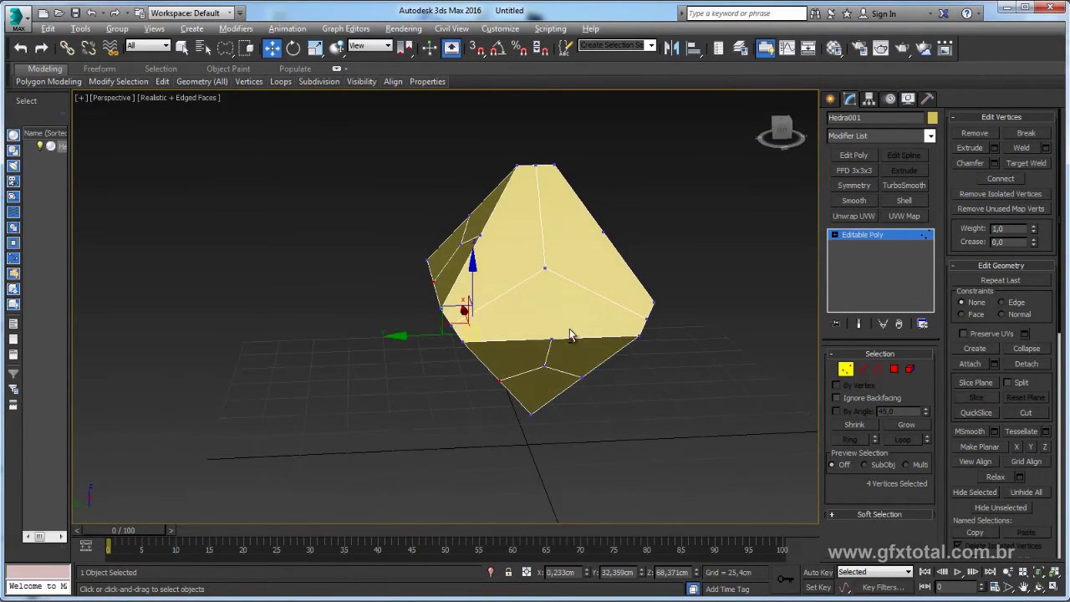
click(550, 339)
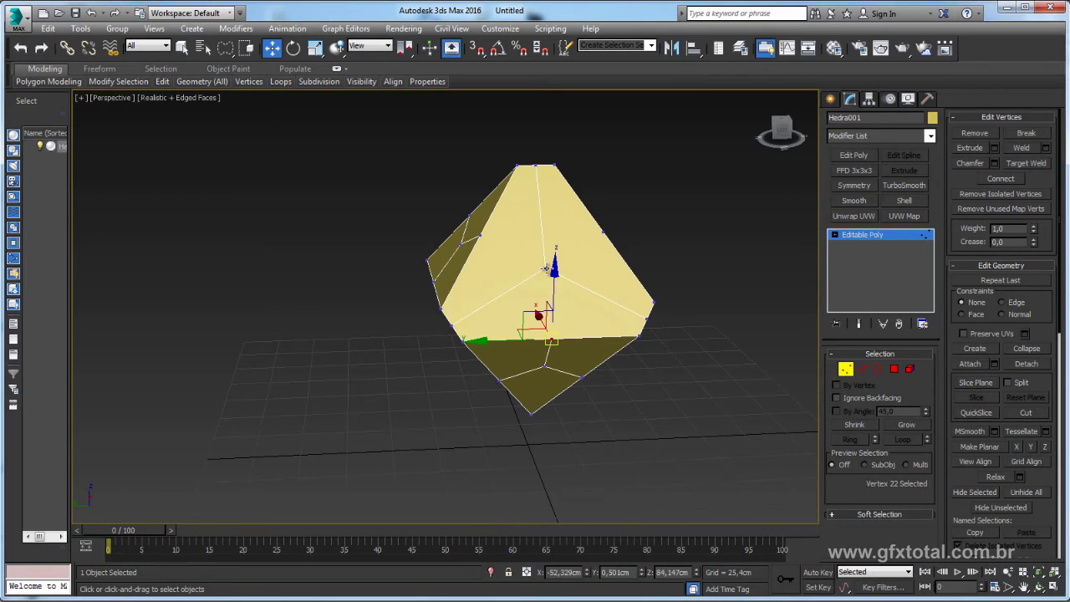
ctrl+click(544, 268)
ctrl+click(479, 236)
ctrl+click(602, 230)
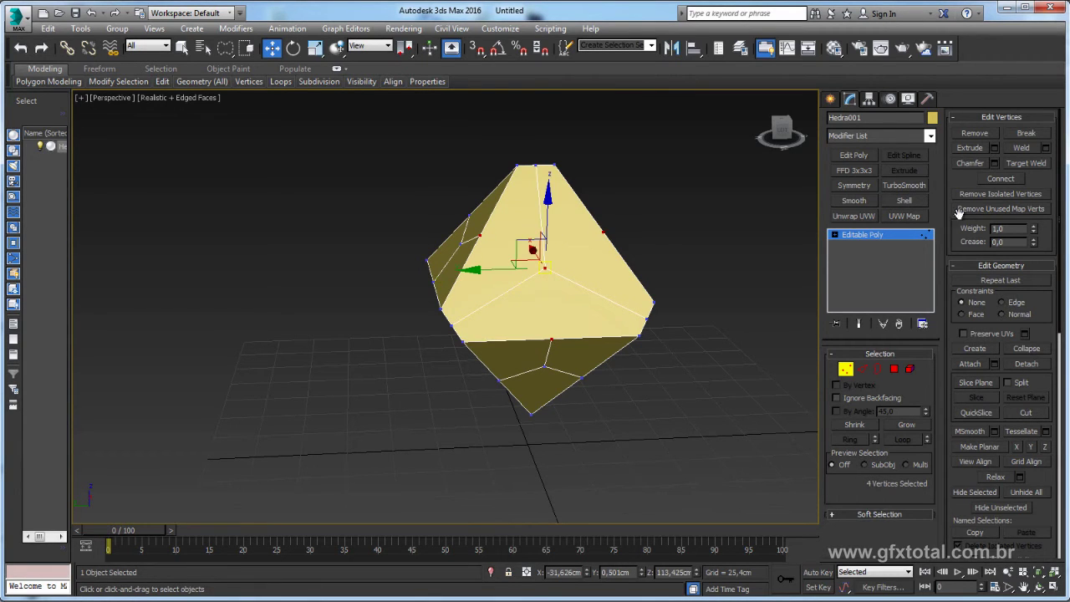
click(1001, 179)
Select the bottom vertex, the face-centre point and two more vertices to connect.
alt+middle_drag(716, 299, 629, 377)
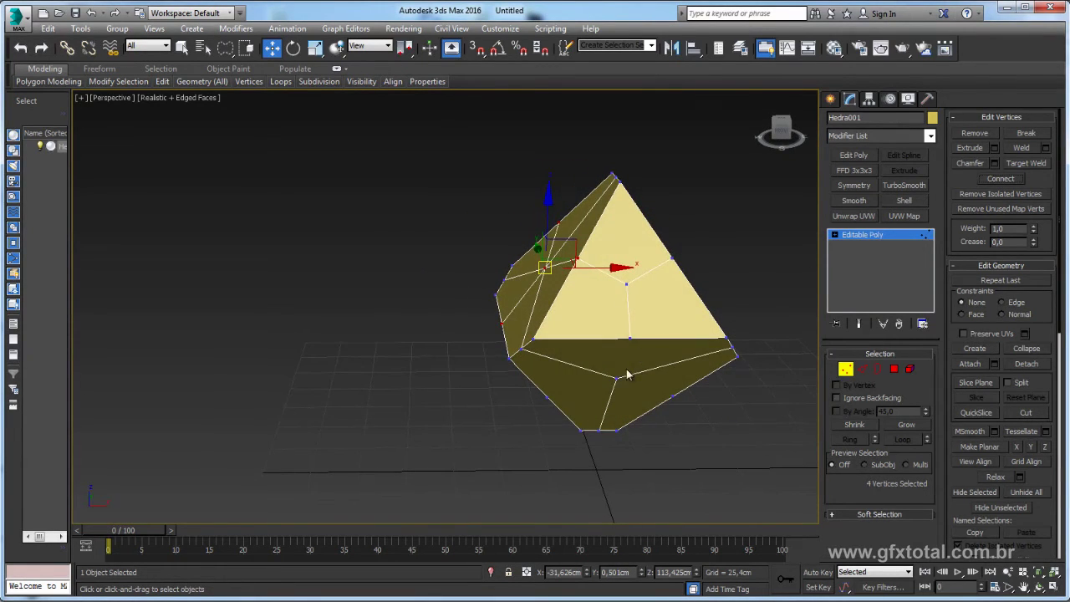
click(618, 379)
ctrl+click(627, 285)
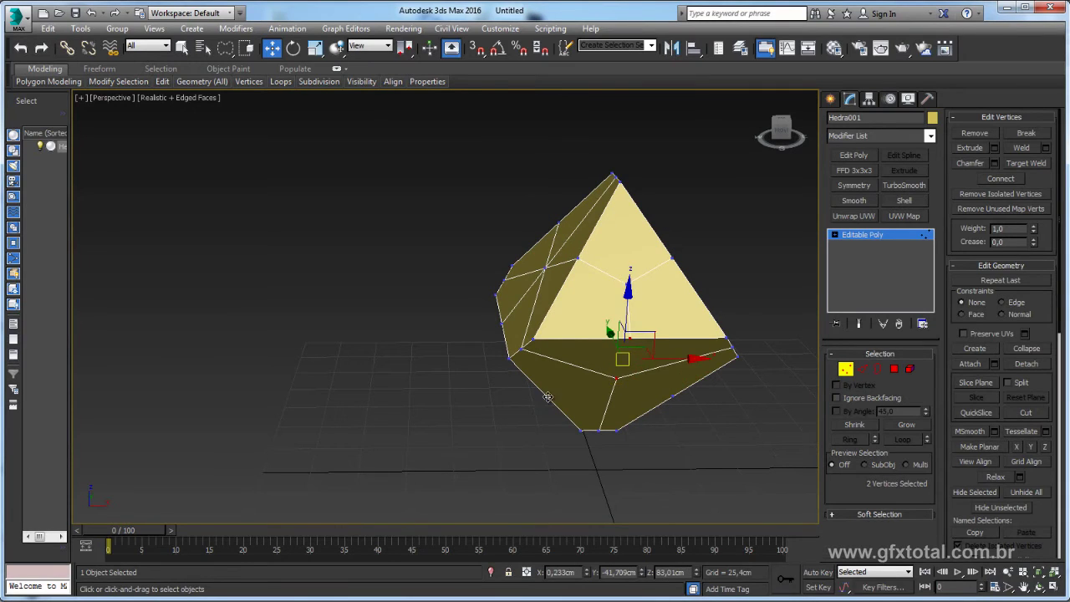
ctrl+click(548, 397)
ctrl+click(672, 397)
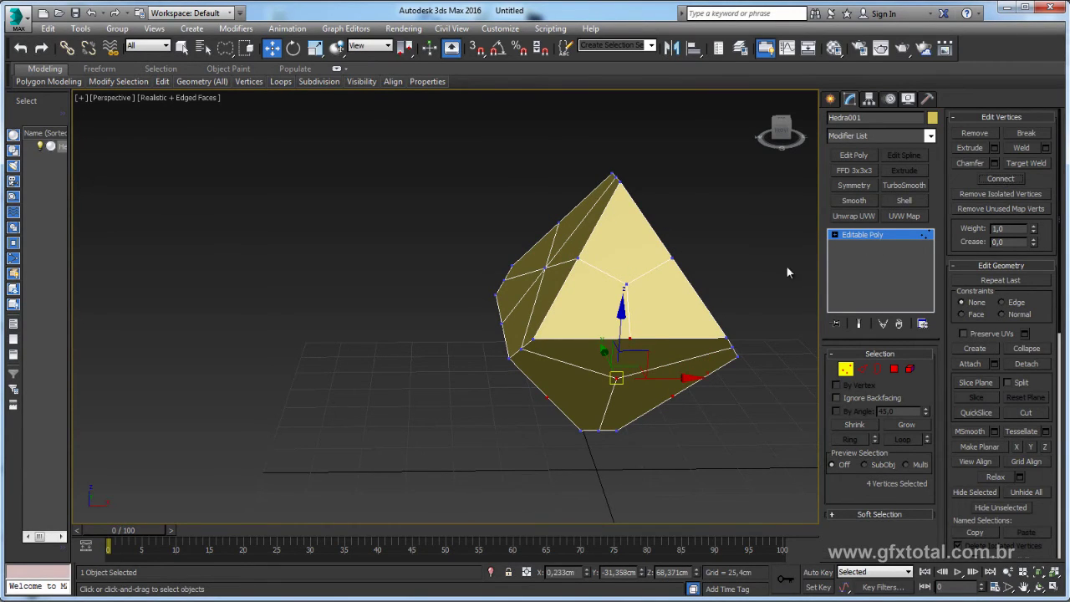
Select the centre point and surrounding vertices on another face, then exit vertex editing.
mouse_move(786, 272)
alt+middle_down()
mouse_move(650, 286)
mouse_move(580, 265)
alt+middle_up()
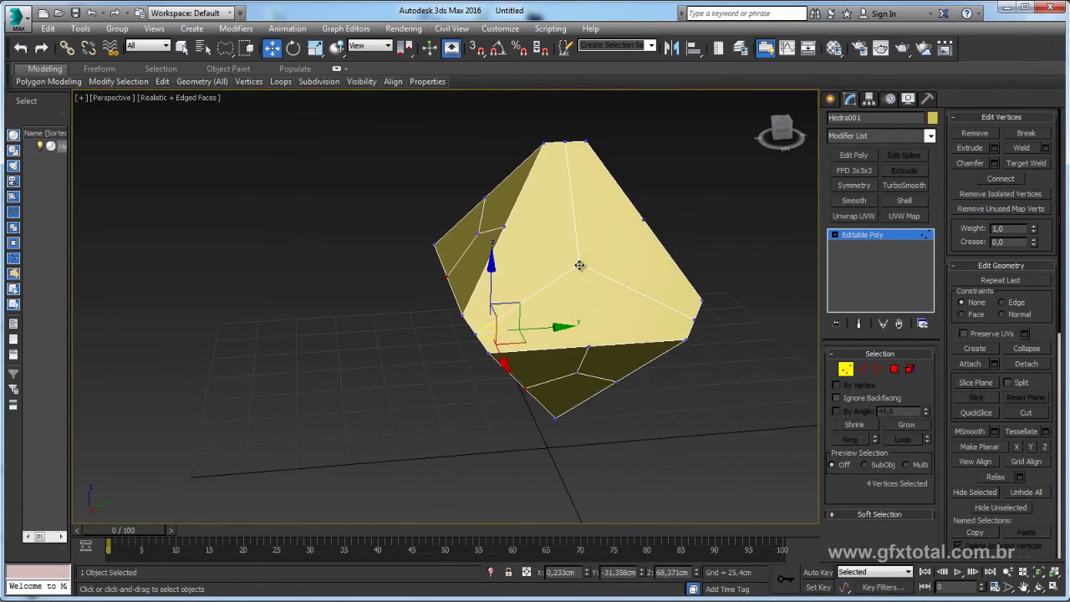
click(579, 264)
ctrl+click(505, 228)
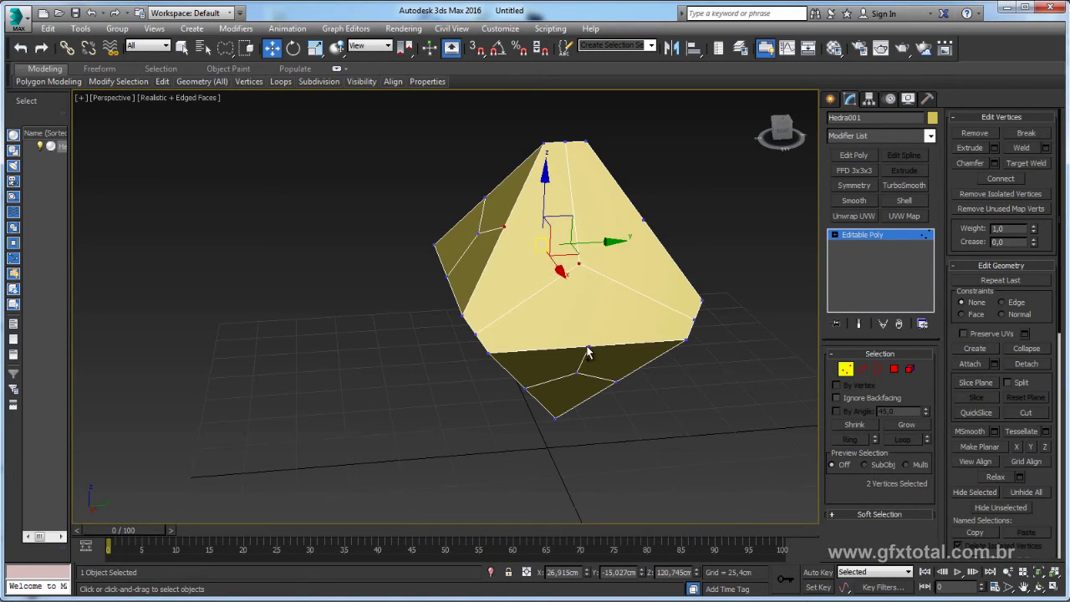
ctrl+click(589, 347)
ctrl+click(643, 221)
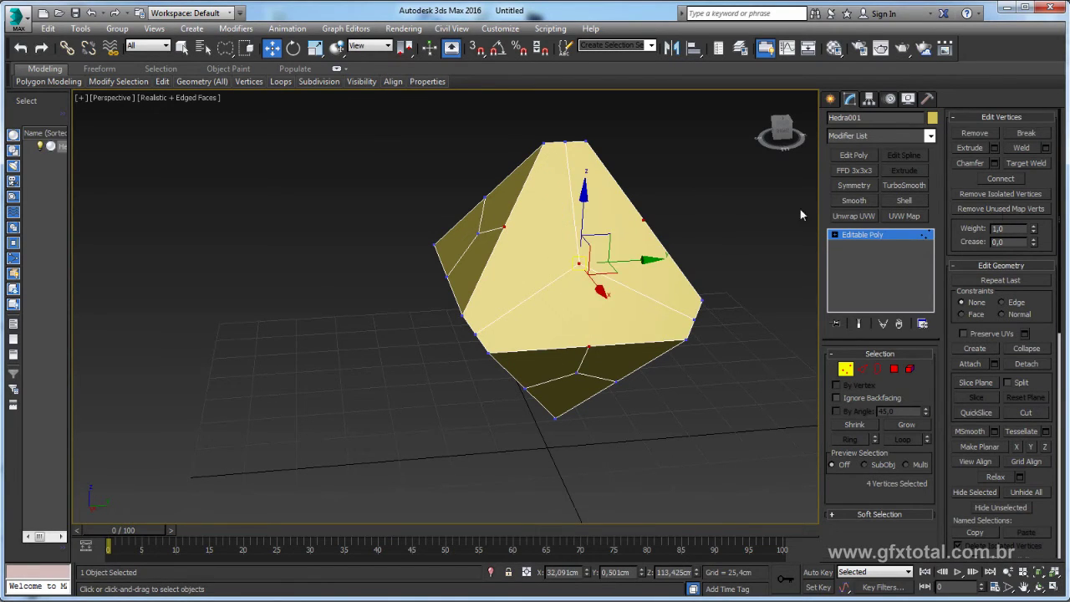
click(872, 236)
mouse_move(747, 235)
alt+middle_down()
mouse_move(731, 248)
mouse_move(722, 314)
alt+middle_up()
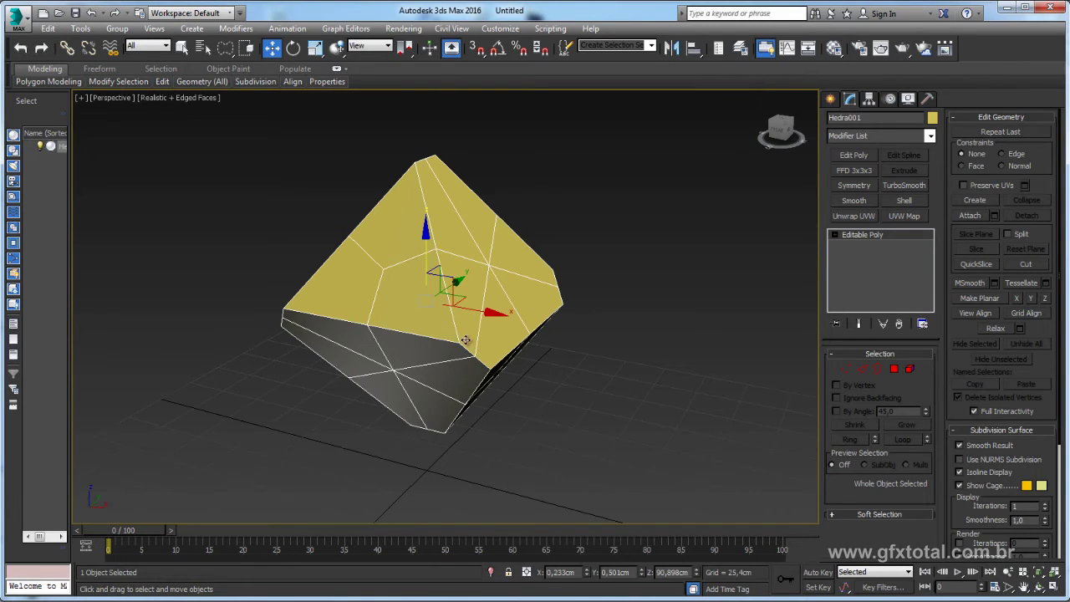
scroll(418, 211, down, 2)
scroll(394, 215, down, 2)
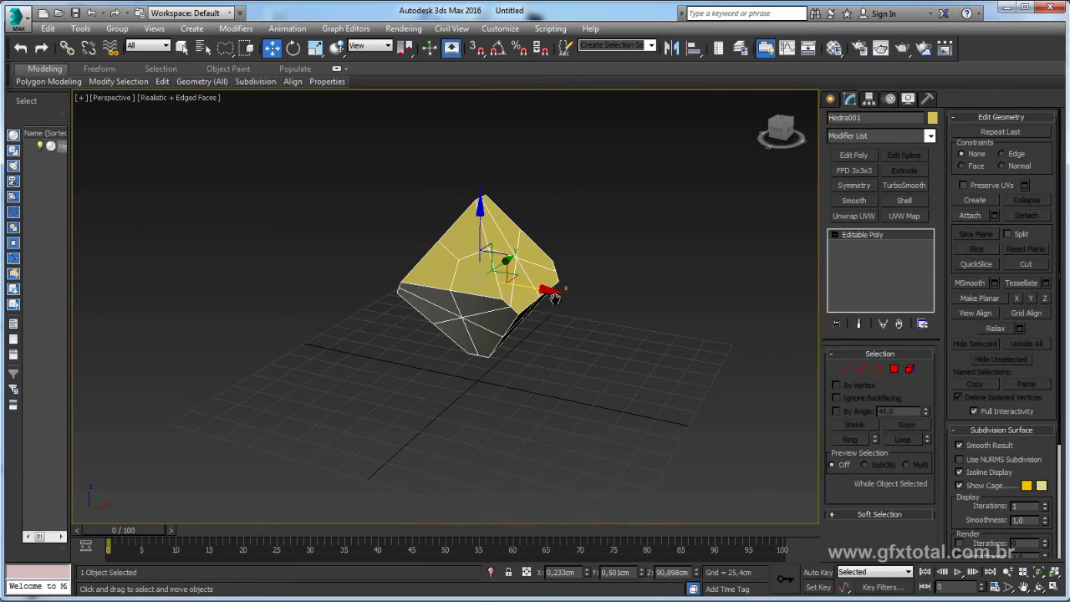
middle_drag(538, 280, 519, 311)
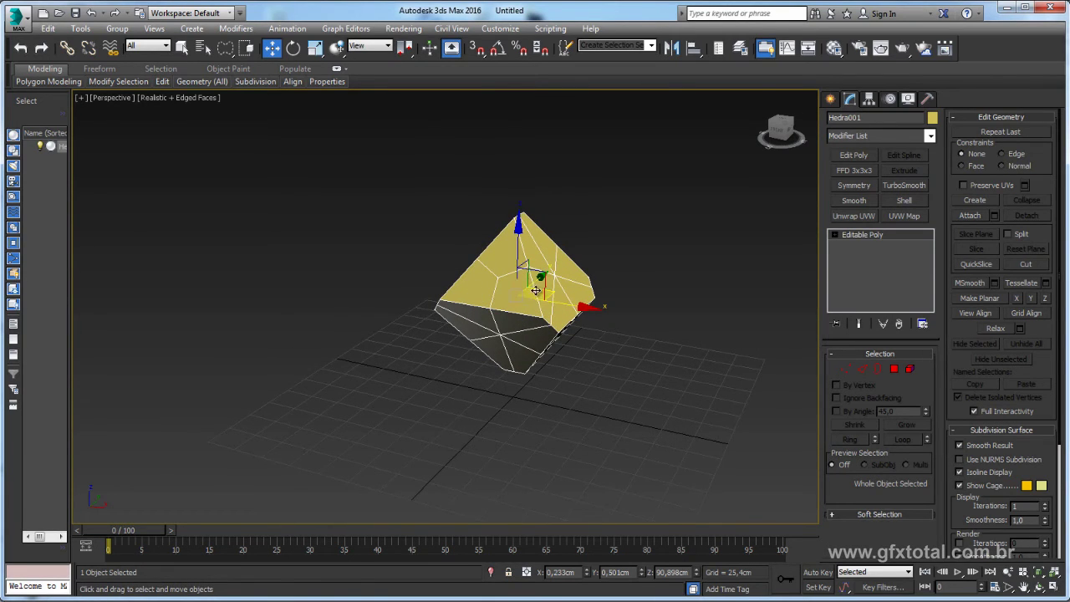
scroll(597, 306, up, 3)
mouse_move(597, 306)
middle_down()
mouse_move(560, 308)
mouse_move(570, 313)
middle_up()
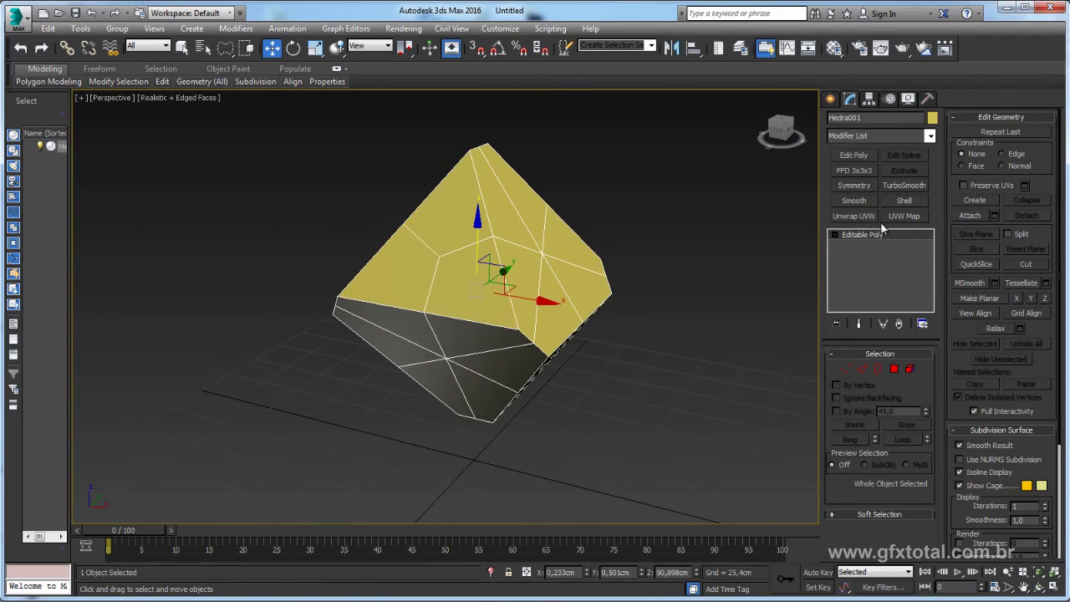
Add a Tessellate modifier using polygons, tension 0 and 2 iterations.
click(930, 135)
drag(931, 159, 929, 516)
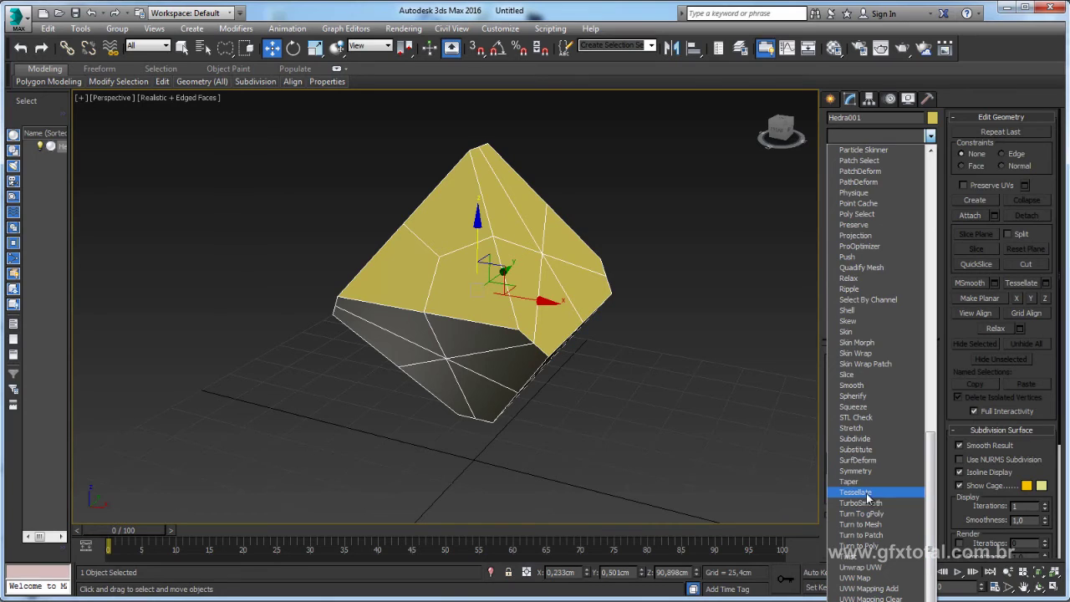
click(867, 493)
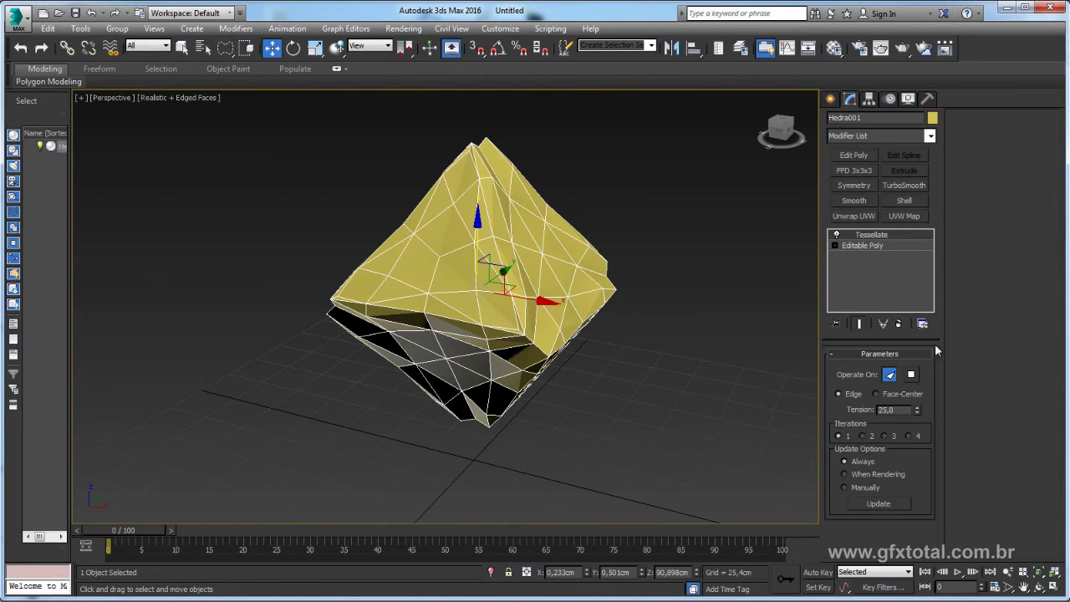
click(912, 375)
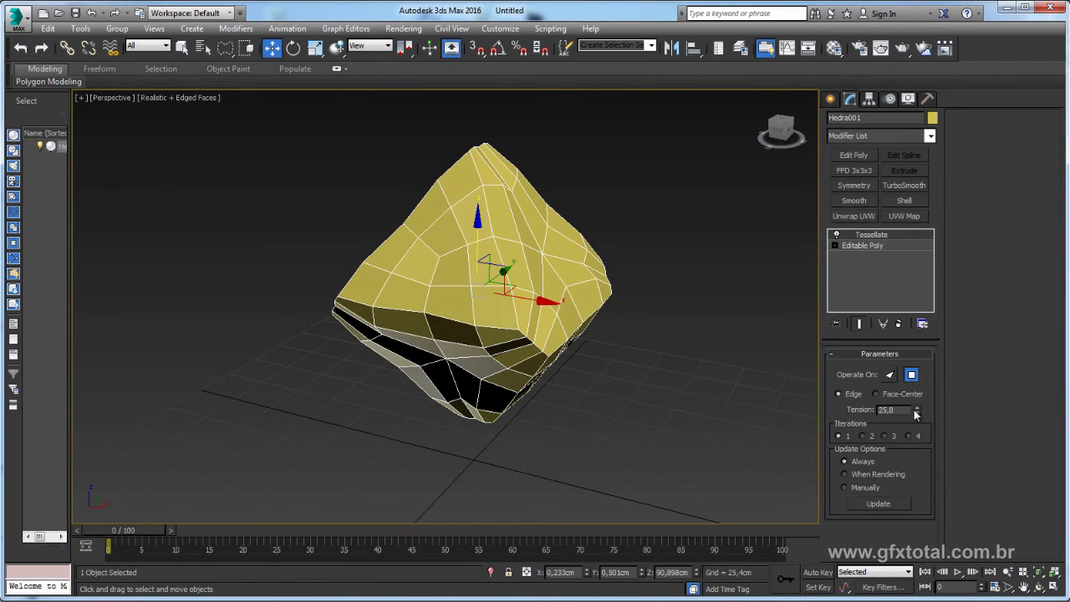
right_click(916, 409)
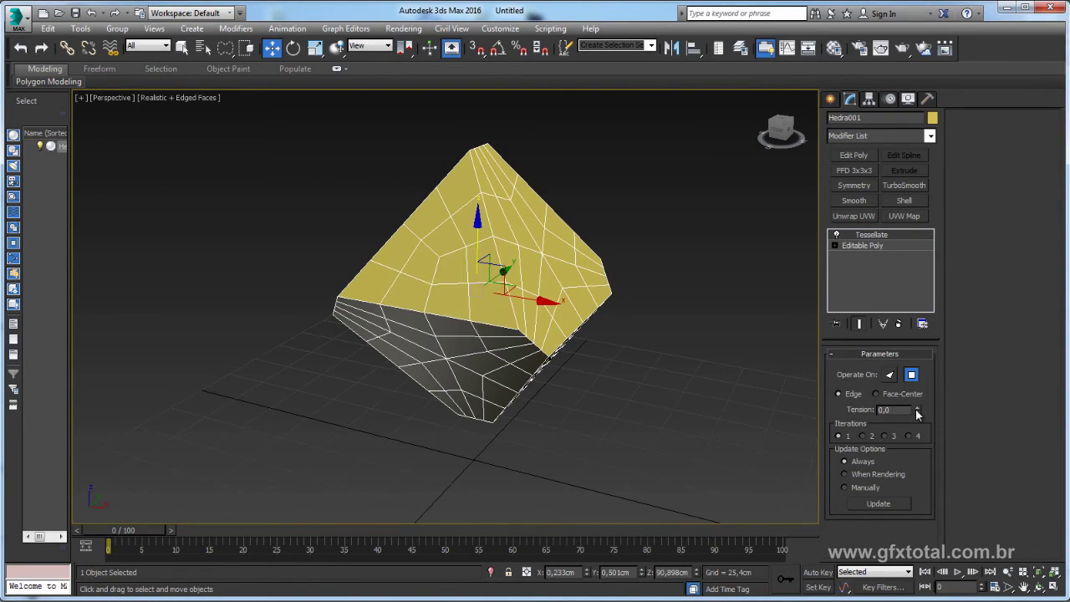
click(863, 435)
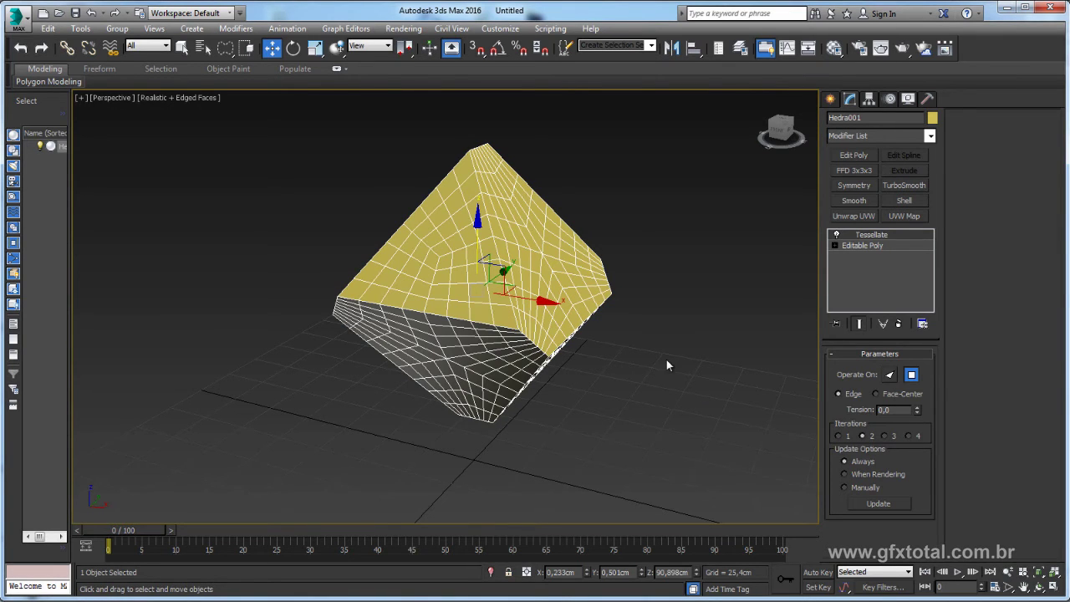
Inspect the tessellated Hedra from several angles, then scroll down the Modifier List.
alt+middle_drag(667, 364, 472, 351)
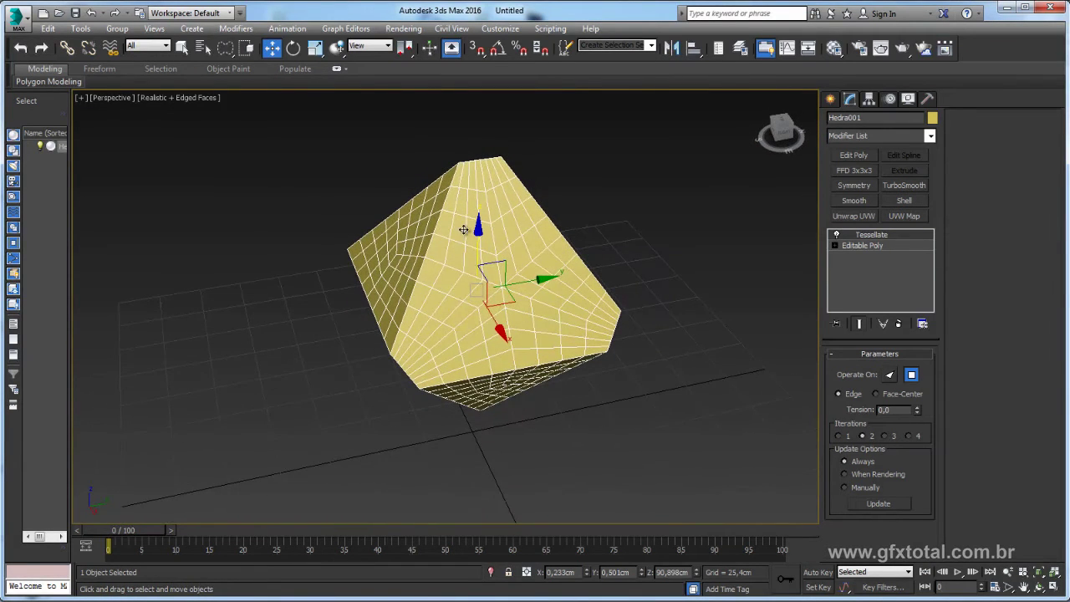
alt+middle_drag(464, 275, 476, 156)
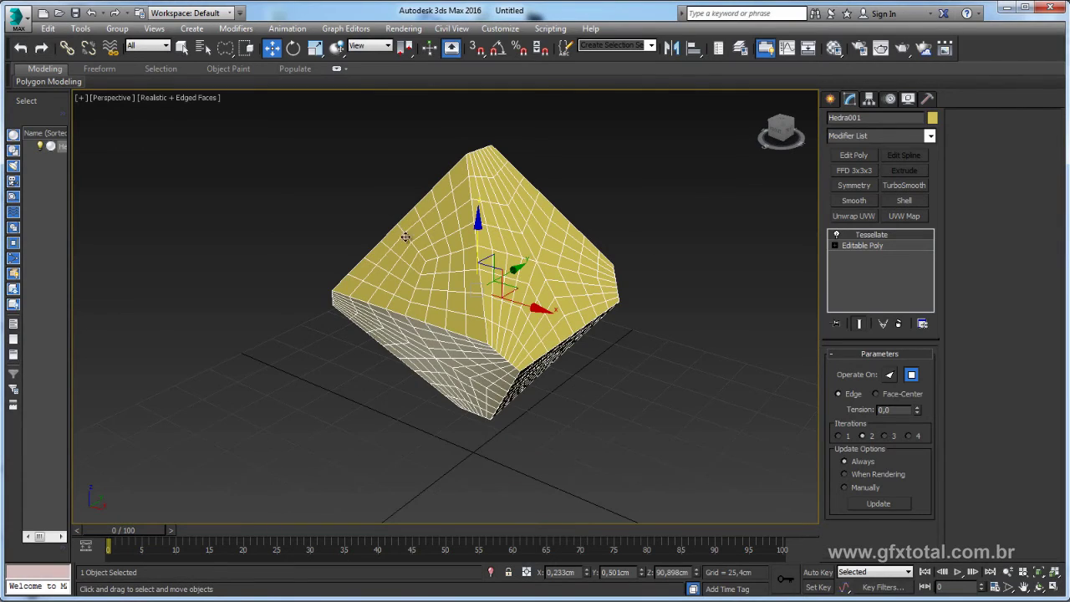
middle_drag(404, 236, 317, 230)
middle_drag(424, 330, 479, 326)
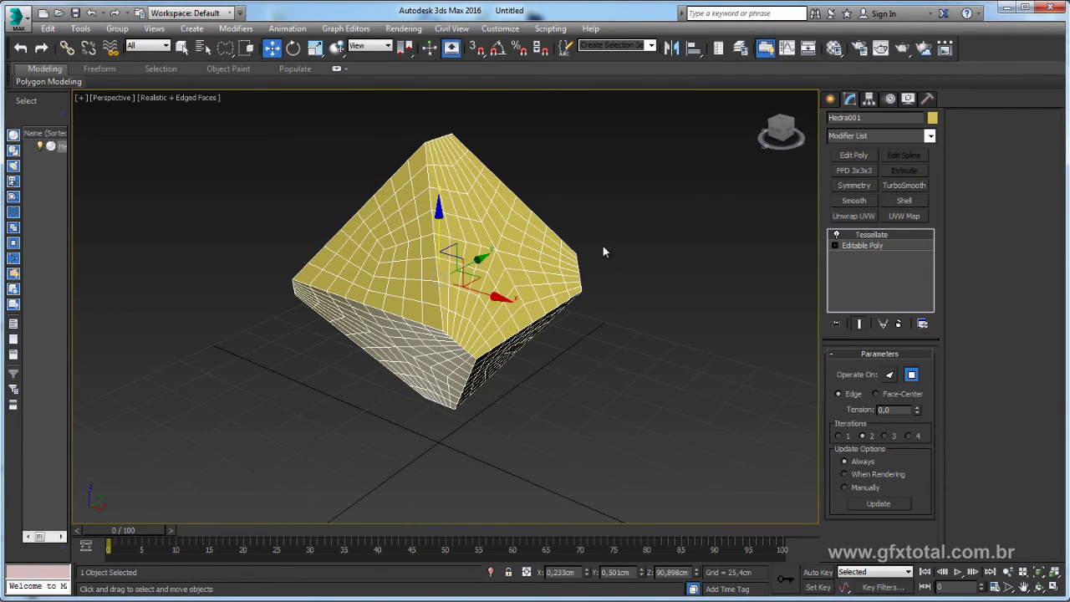
click(930, 136)
drag(931, 167, 929, 512)
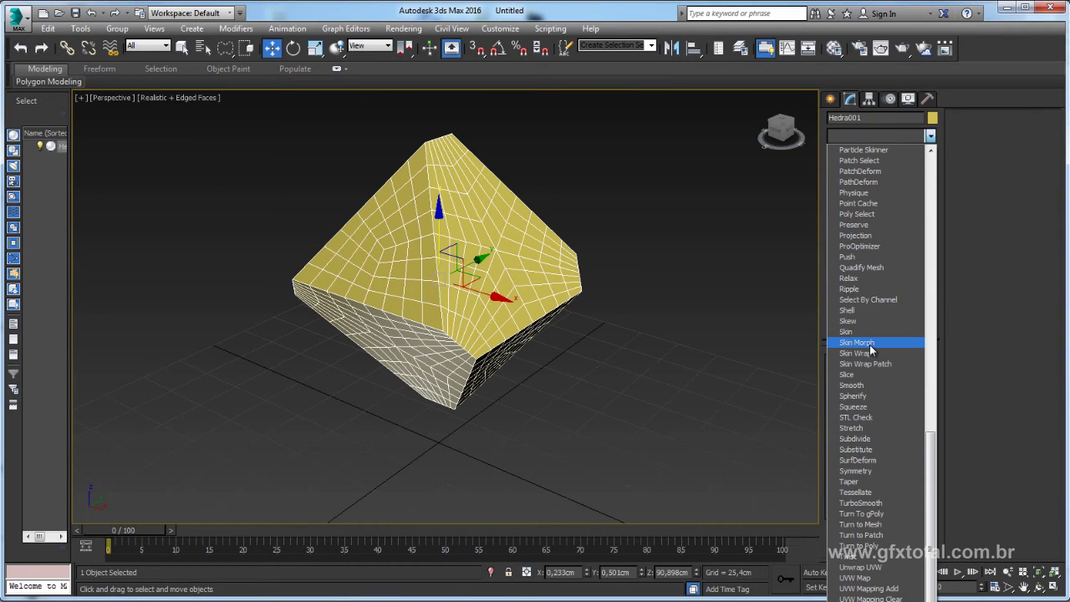
Add Spherify at 100 percent above Tessellate, preview TurboSmooth briefly, then delete it.
click(868, 398)
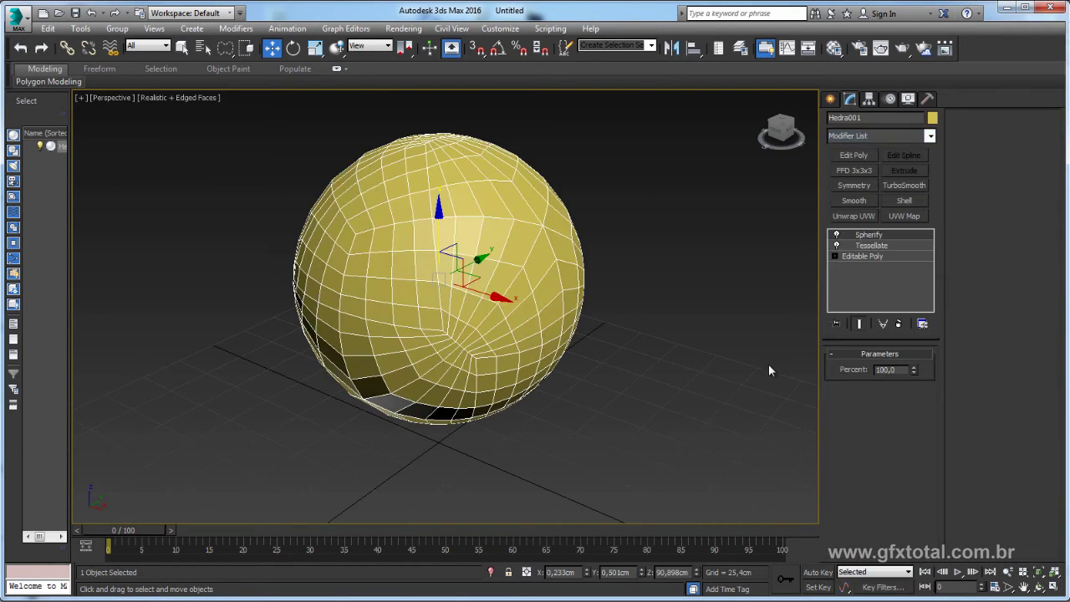
click(625, 352)
mouse_move(516, 335)
alt+middle_down()
mouse_move(539, 376)
mouse_move(528, 352)
alt+middle_up()
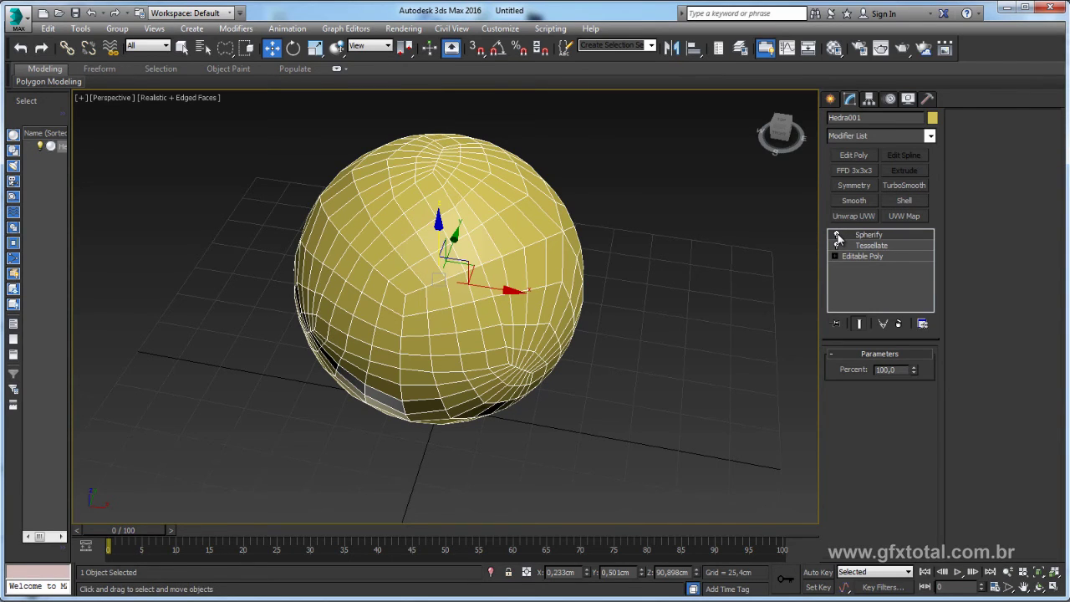
click(904, 185)
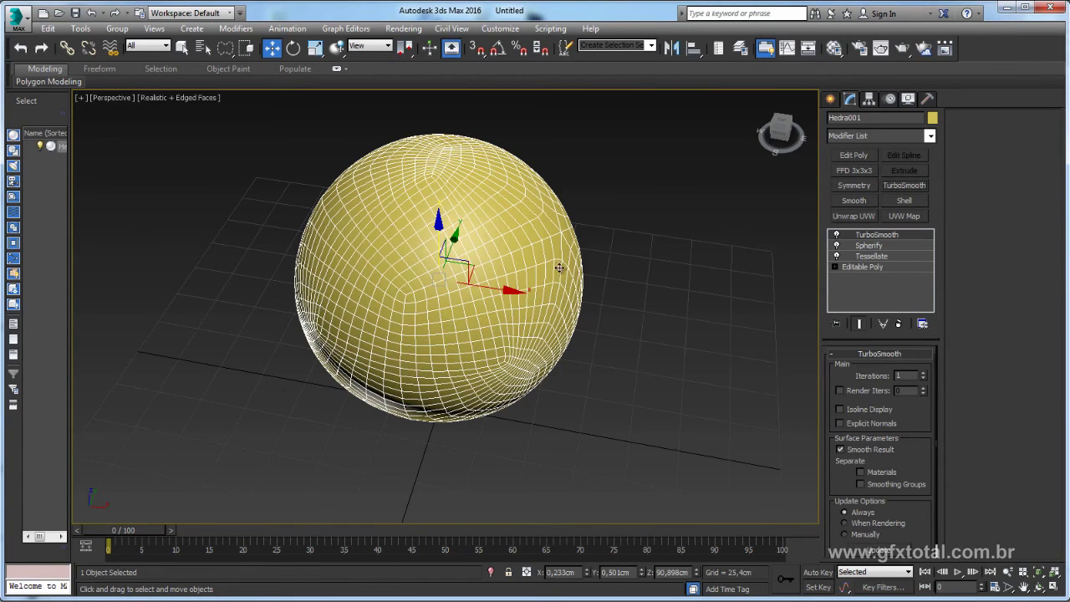
click(899, 324)
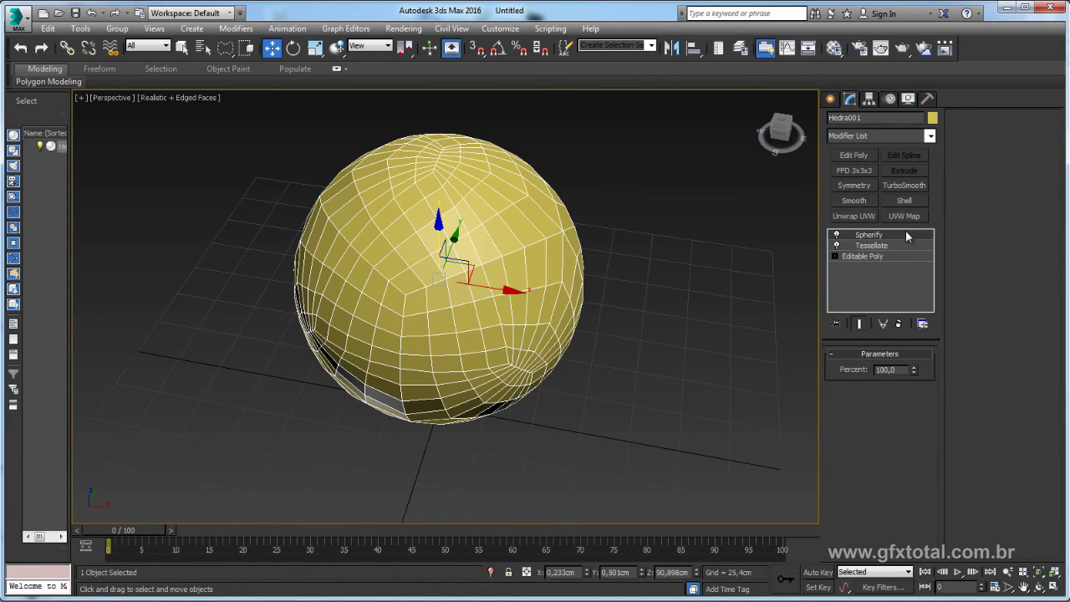
Add a Relax modifier with Relax Value 0,75 and 20 iterations.
click(930, 137)
drag(931, 155, 932, 286)
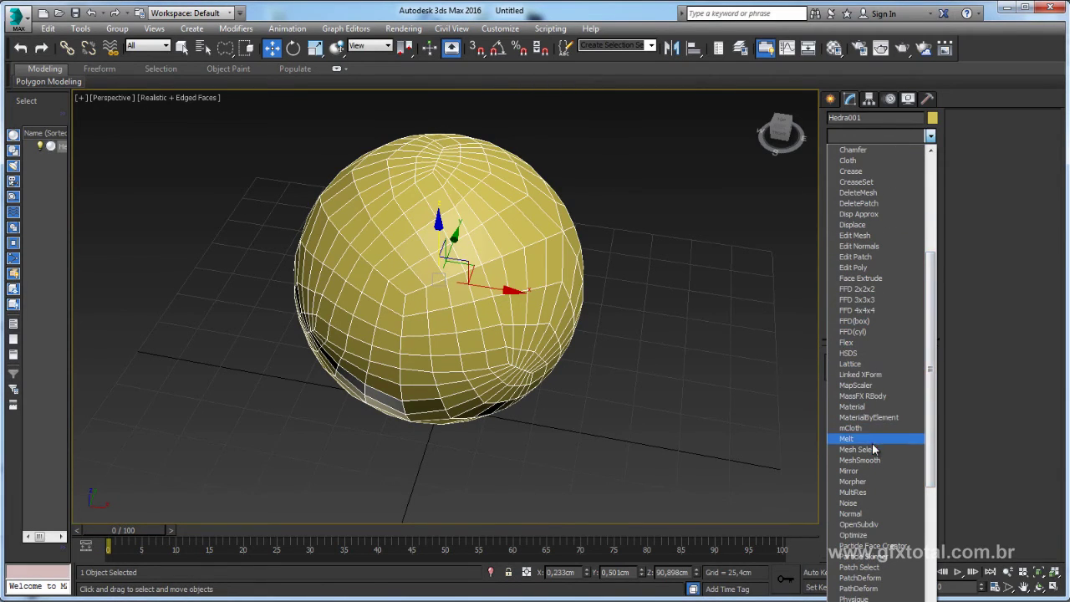
scroll(875, 443, down, 2)
scroll(878, 439, down, 2)
scroll(887, 433, down, 4)
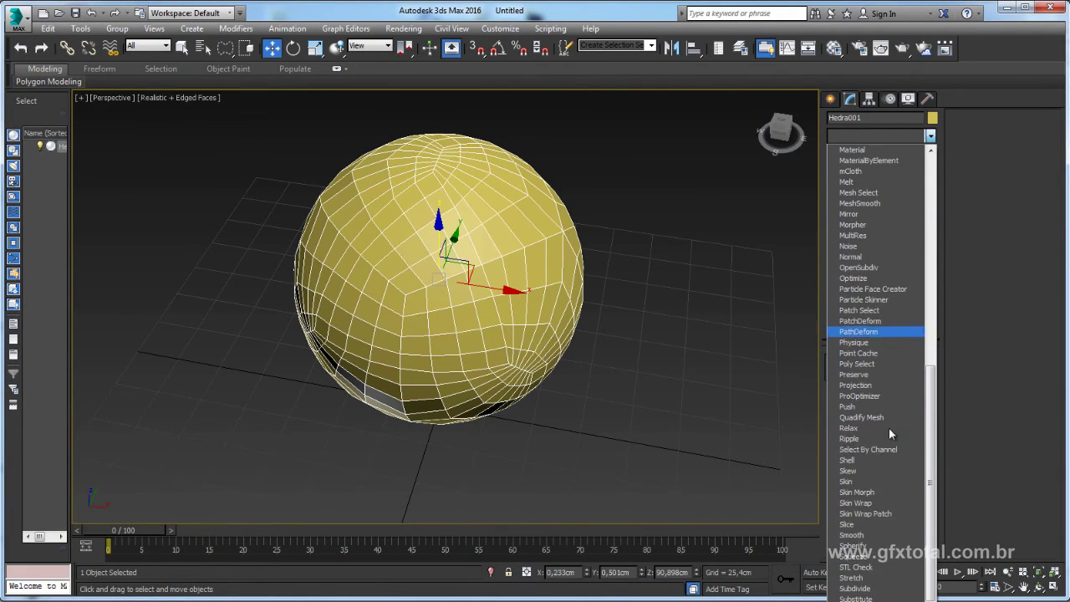
click(856, 430)
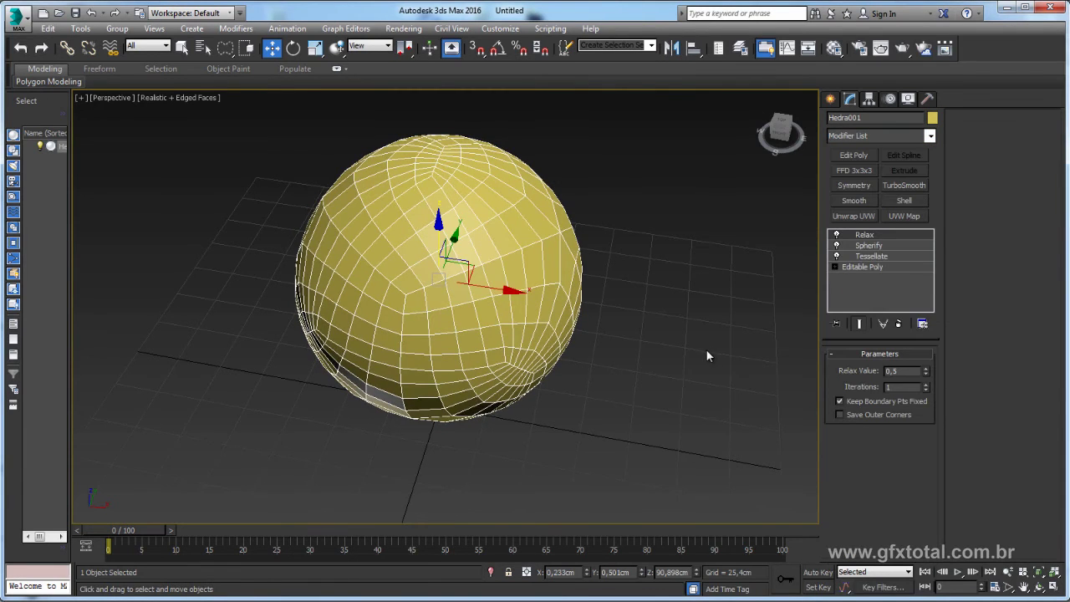
middle_drag(707, 351, 736, 377)
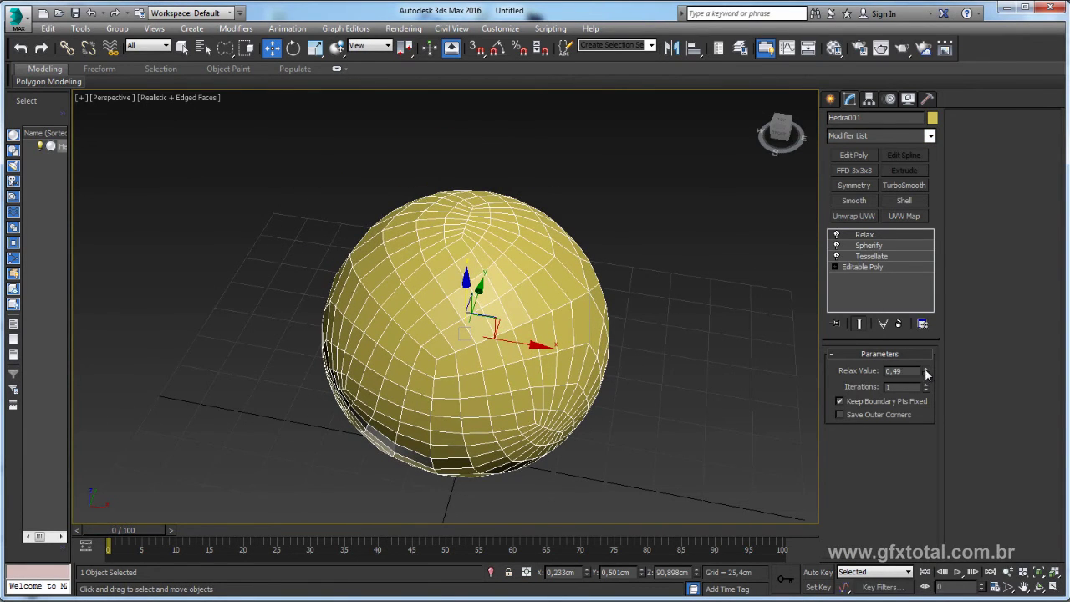
mouse_move(926, 373)
mouse_down()
mouse_move(919, 329)
mouse_move(912, 359)
mouse_up()
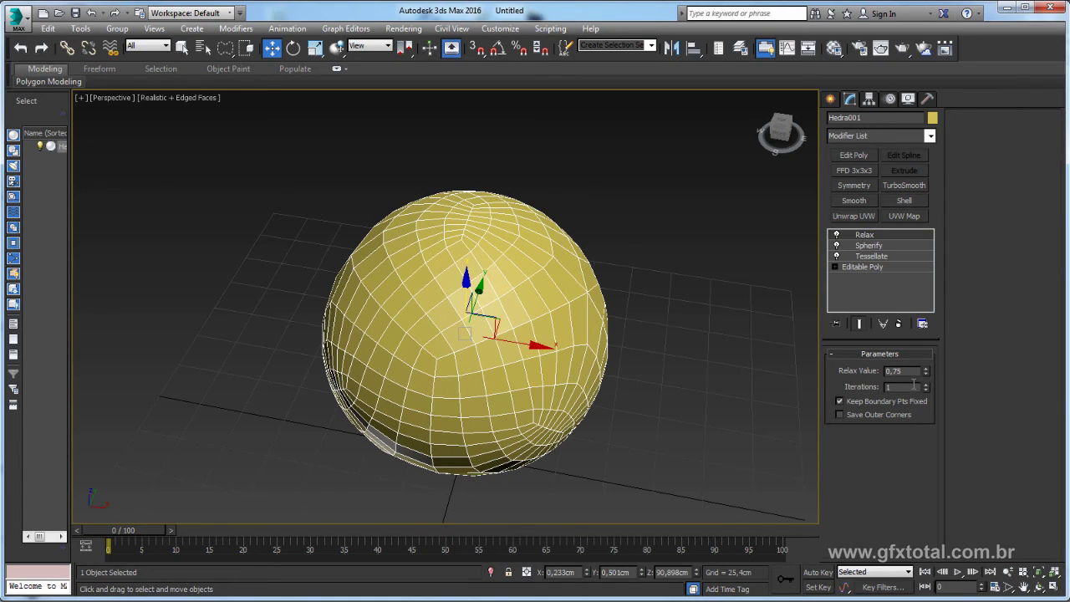
drag(926, 385, 927, 351)
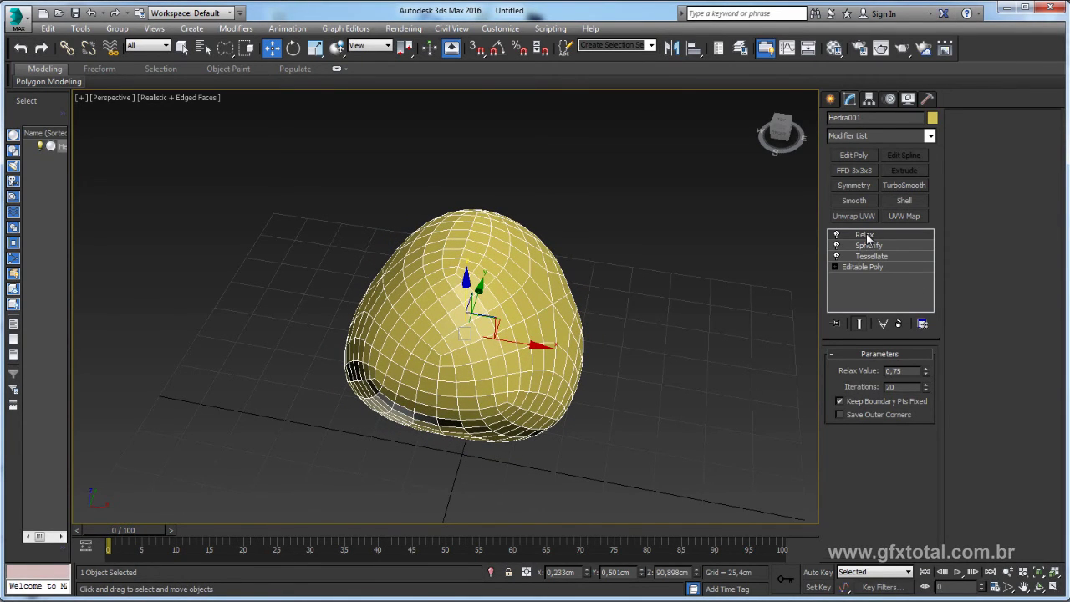
Move Relax below Spherify and raise it to Relax Value 1,0 with 83 iterations.
drag(866, 235, 868, 258)
scroll(536, 377, up, 4)
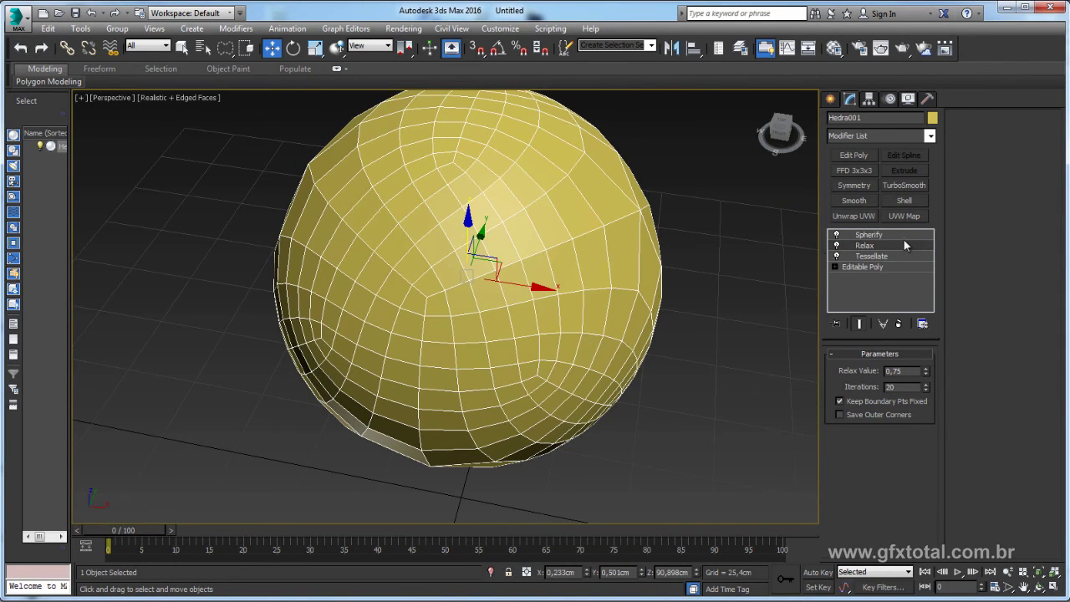
drag(926, 372, 929, 348)
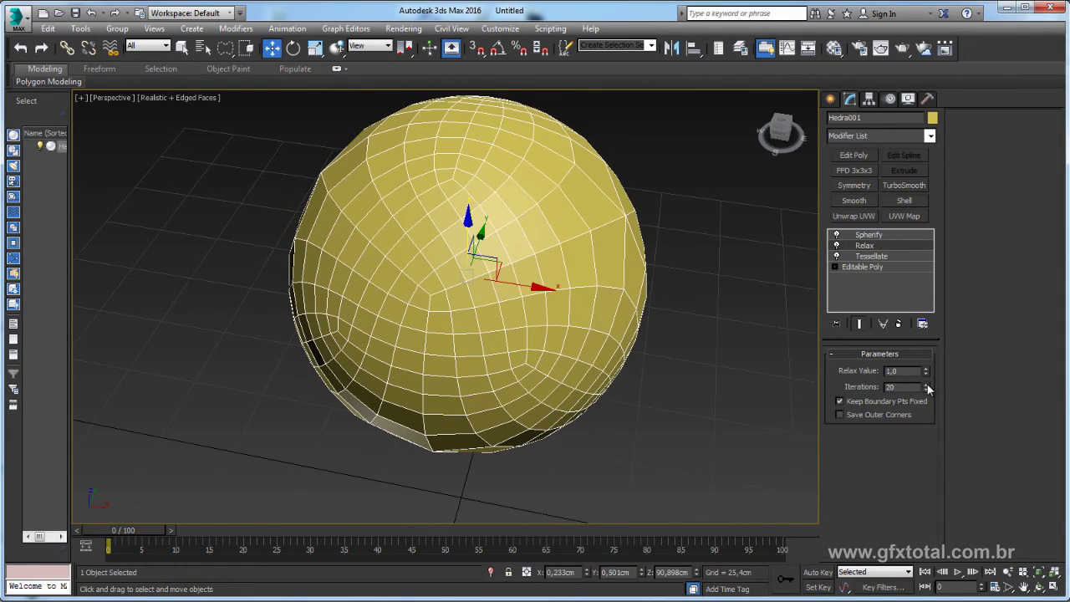
mouse_move(928, 389)
mouse_down()
mouse_move(925, 376)
mouse_move(925, 402)
mouse_move(914, 361)
mouse_move(924, 369)
mouse_up()
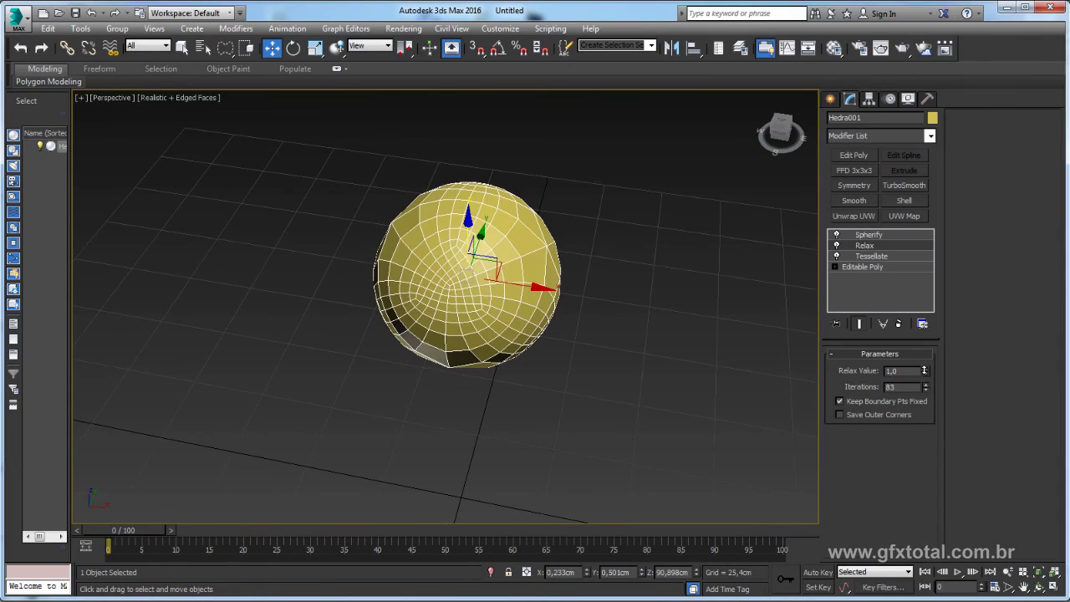
Add a TurboSmooth modifier on top of Spherify to smooth the sphere.
scroll(535, 284, up, 5)
scroll(526, 285, down, 5)
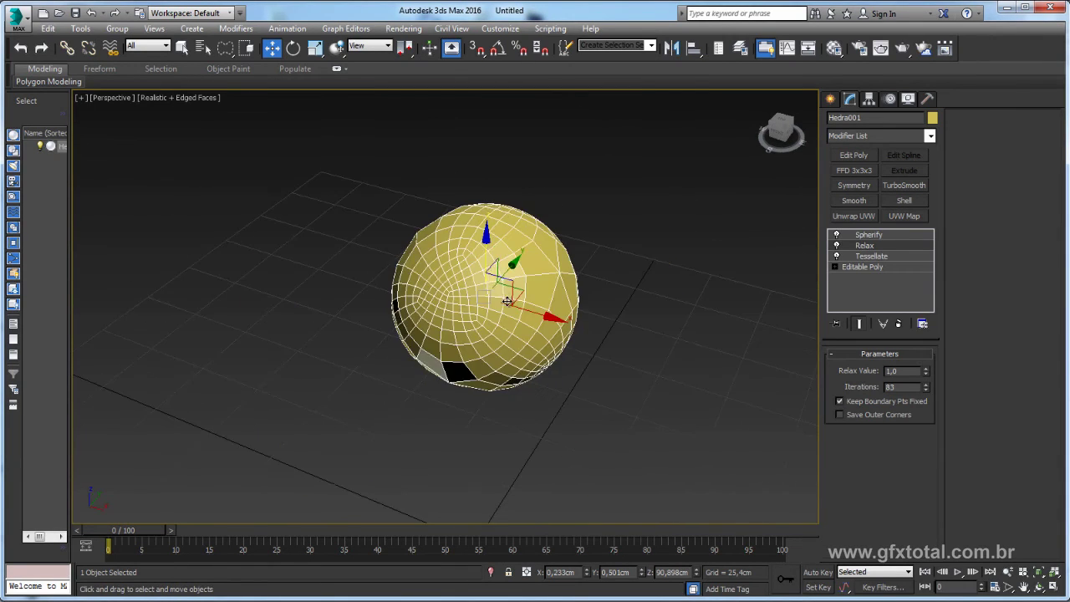
scroll(510, 281, up, 4)
scroll(510, 281, up, 2)
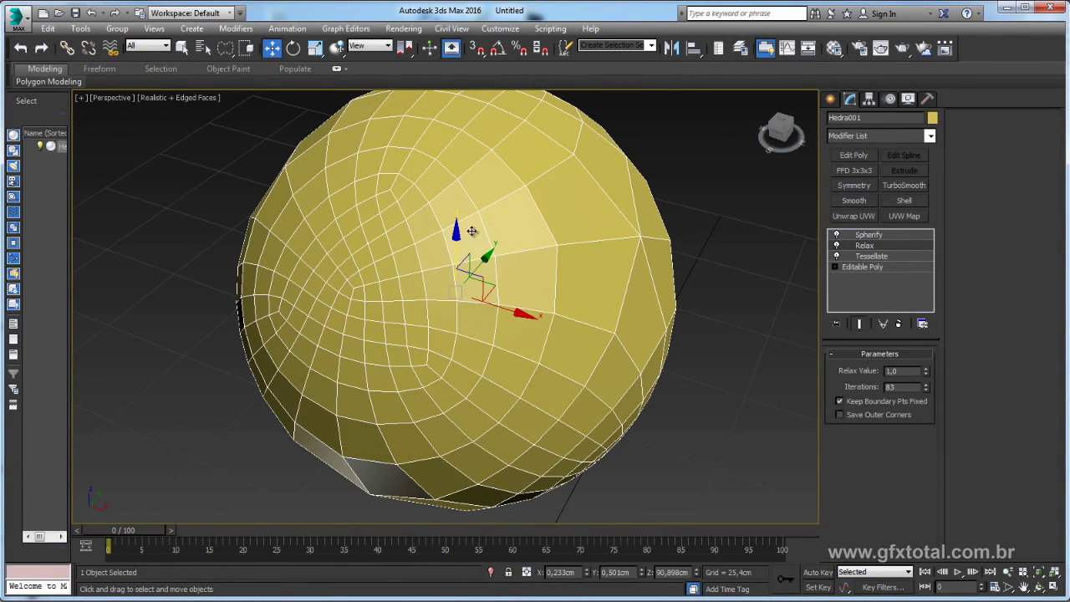
click(883, 238)
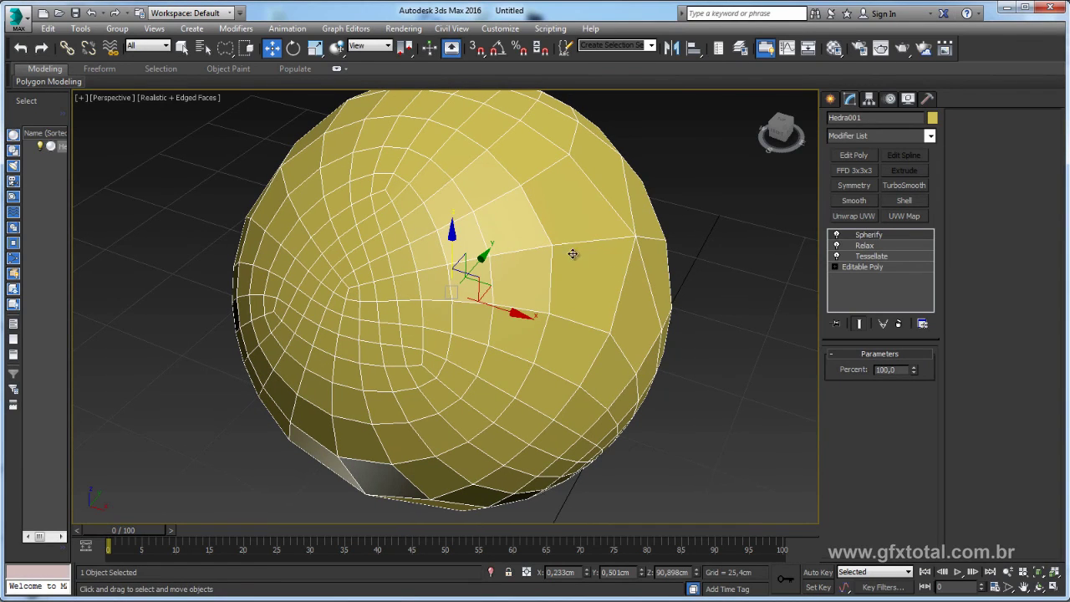
click(904, 185)
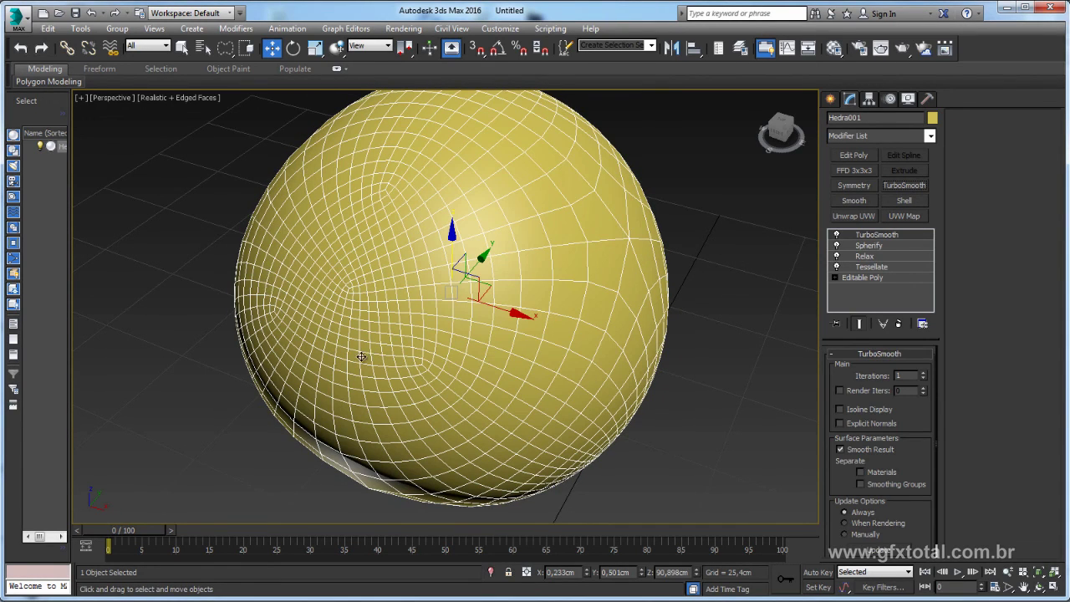
alt+middle_drag(468, 310, 532, 281)
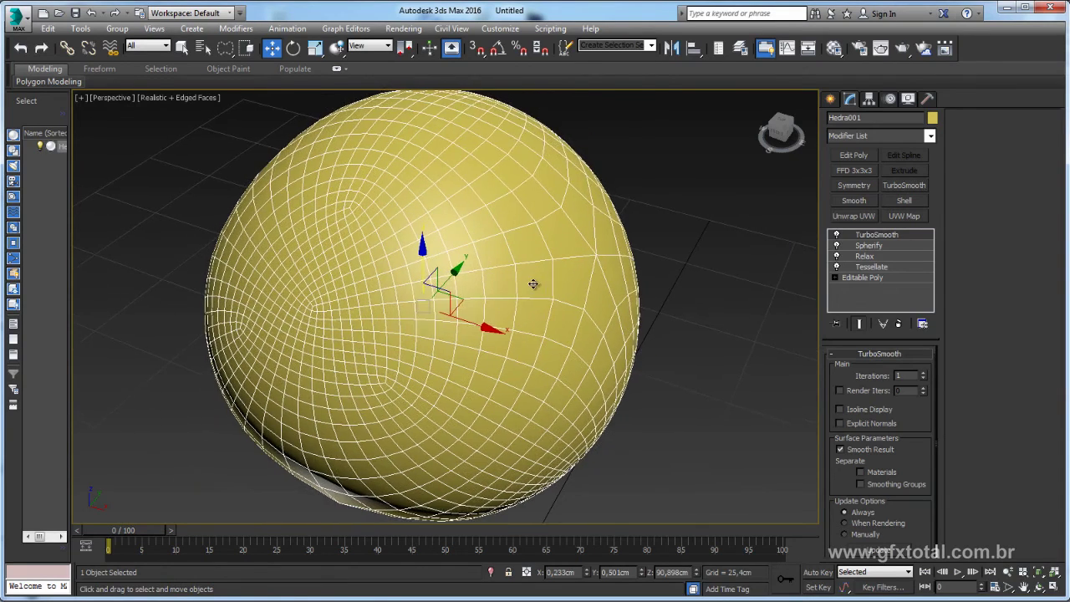
Lower the Relax modifier's iterations to 8.
scroll(532, 282, down, 5)
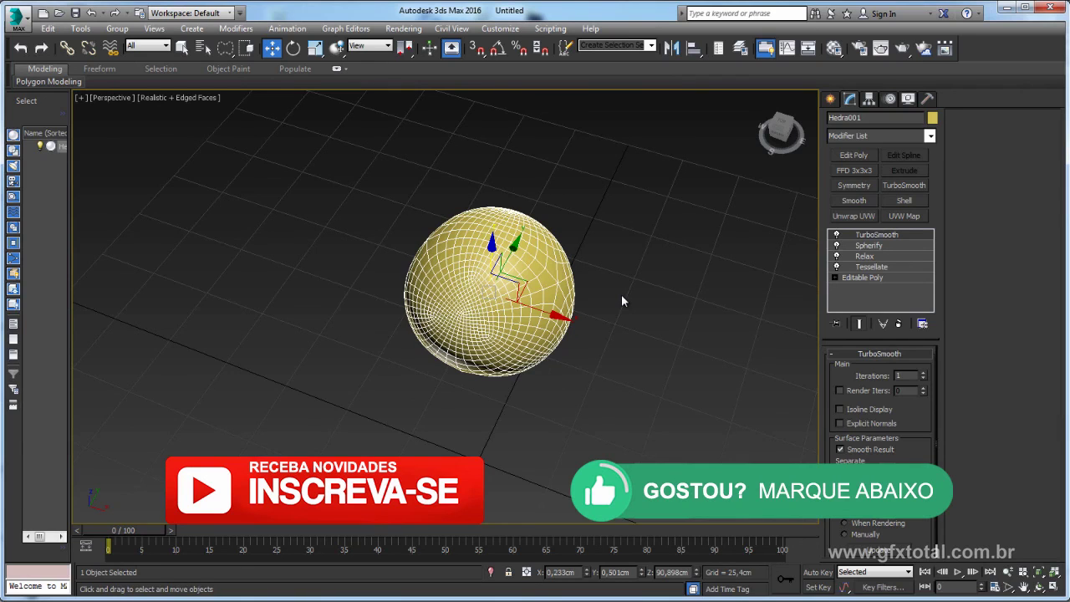
click(870, 257)
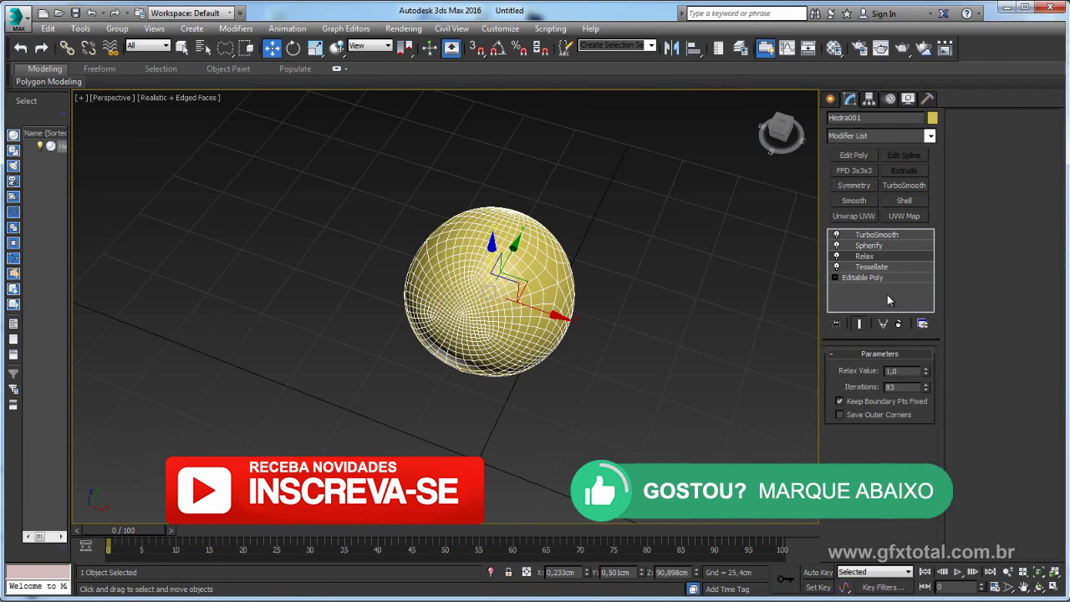
drag(928, 383, 932, 436)
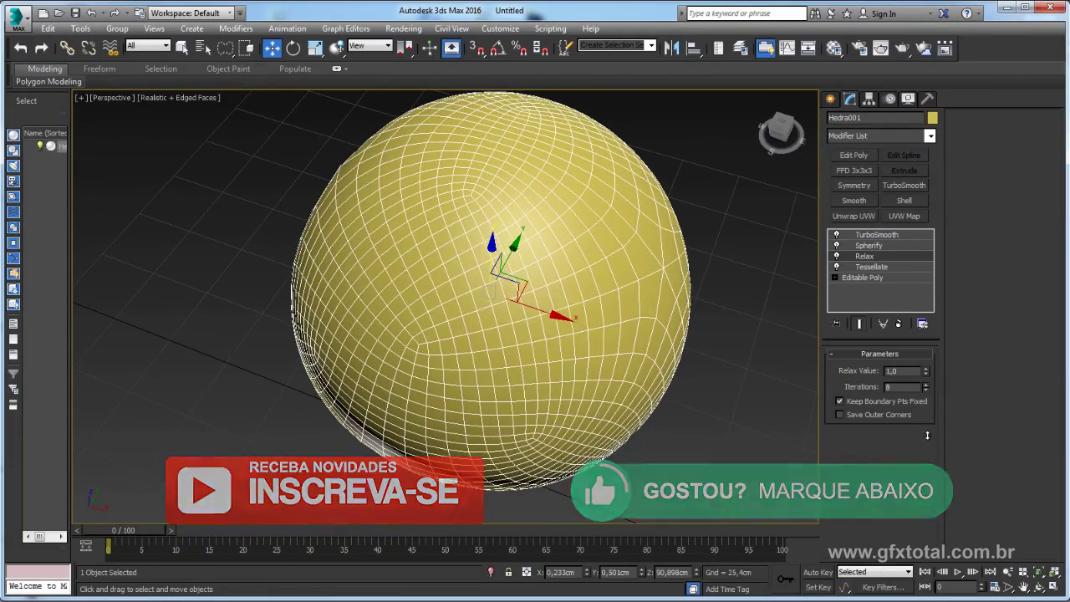